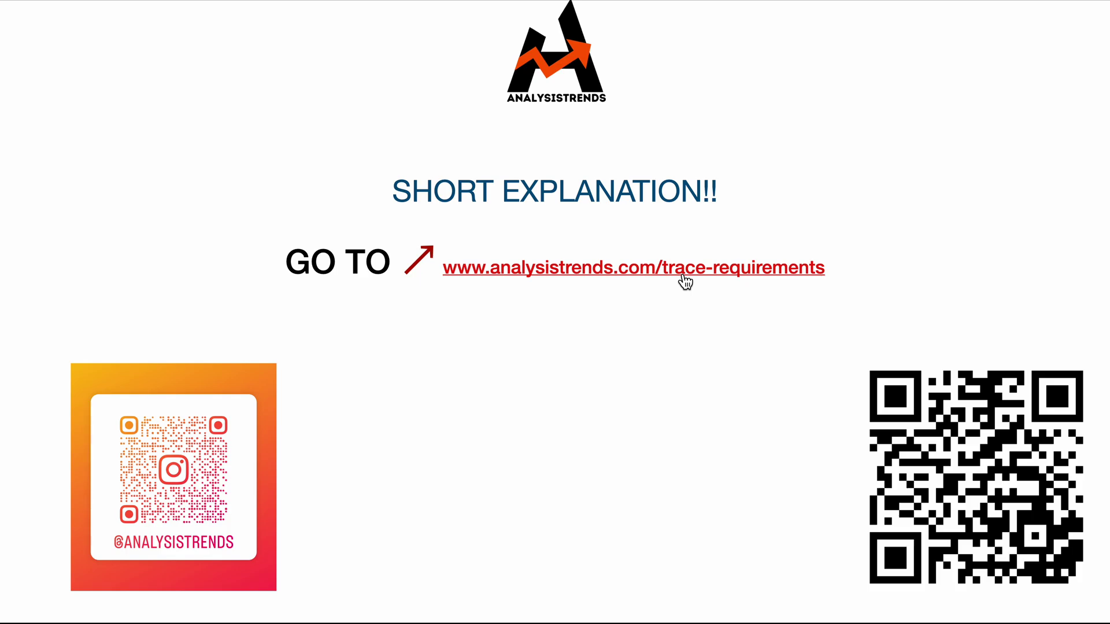
# Step: Open the linked trace-requirements page and read its purpose, inputs, elements, guidelines and techniques sections
pyautogui.click(681, 274)
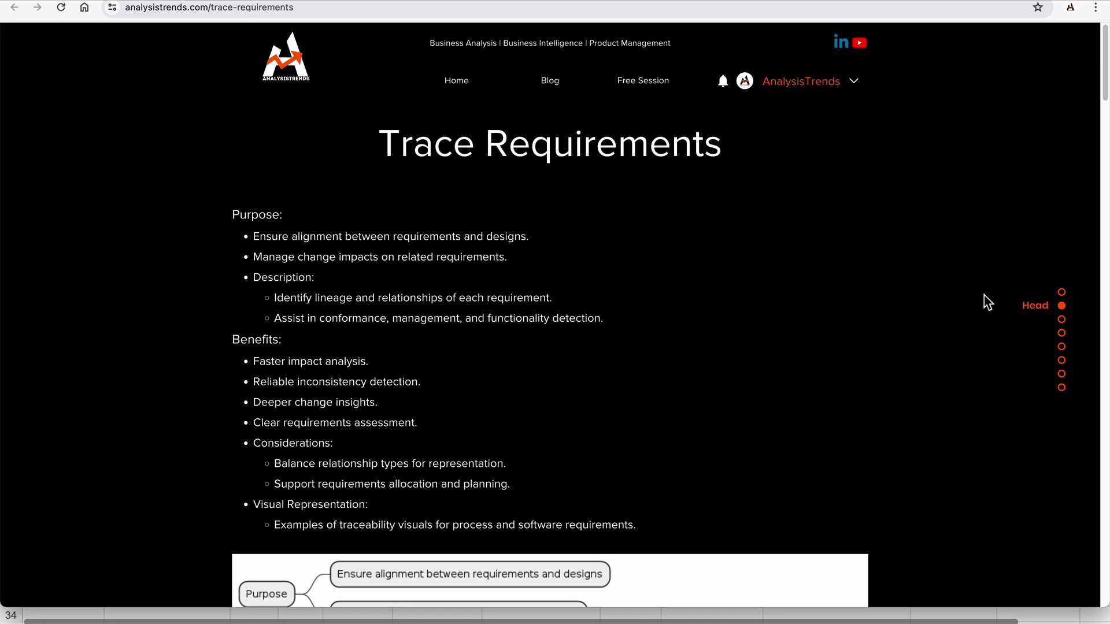
pyautogui.click(1067, 322)
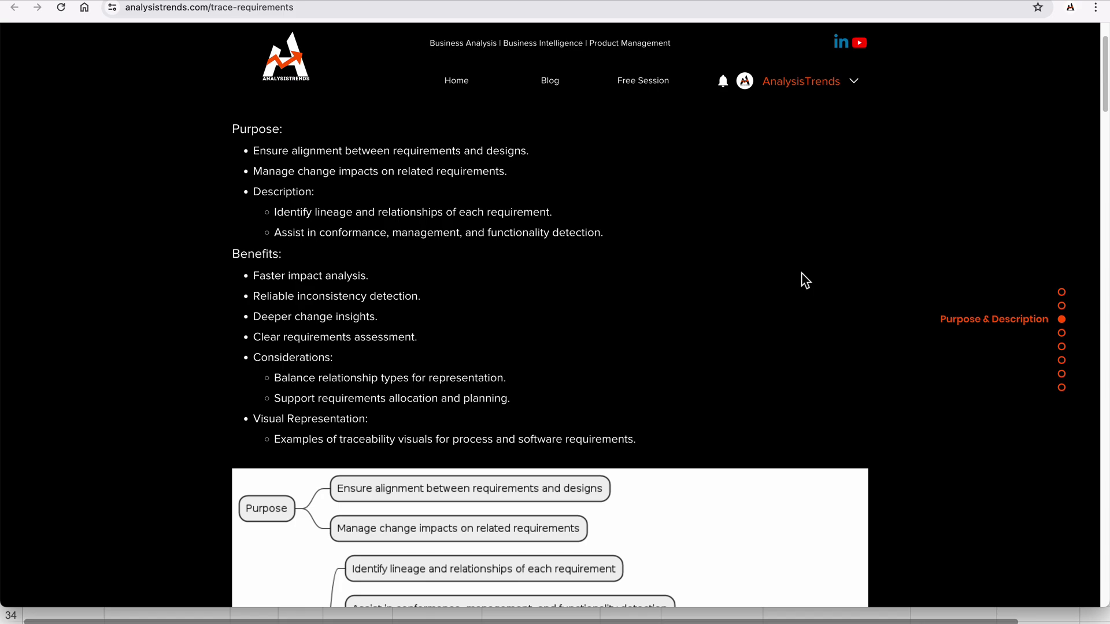
pyautogui.scroll(-5, 798, 284)
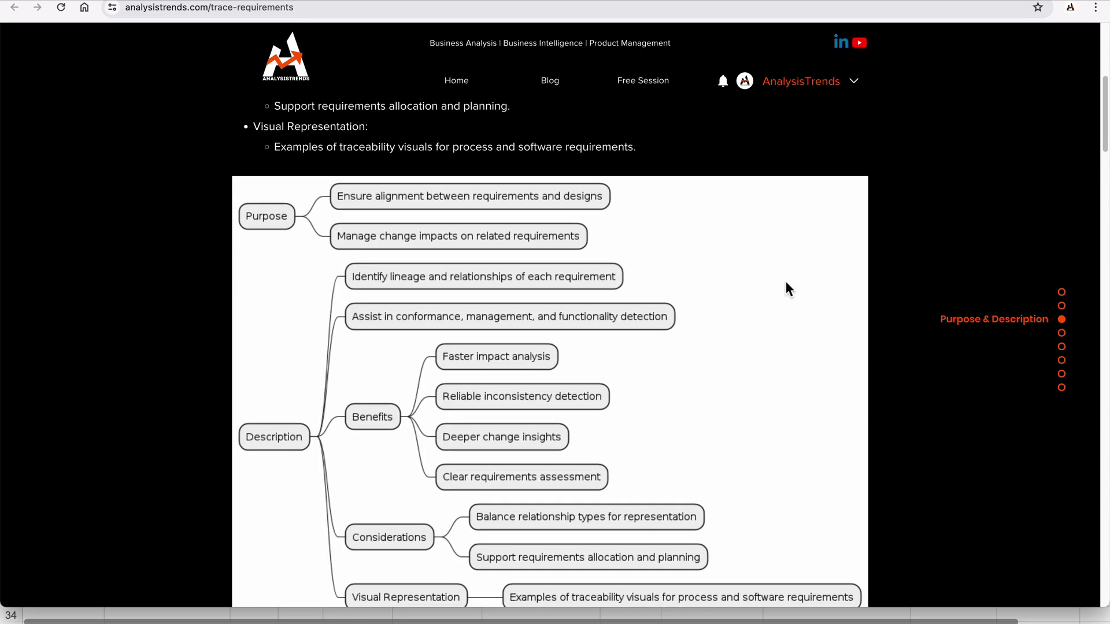
pyautogui.scroll(-1, 785, 281)
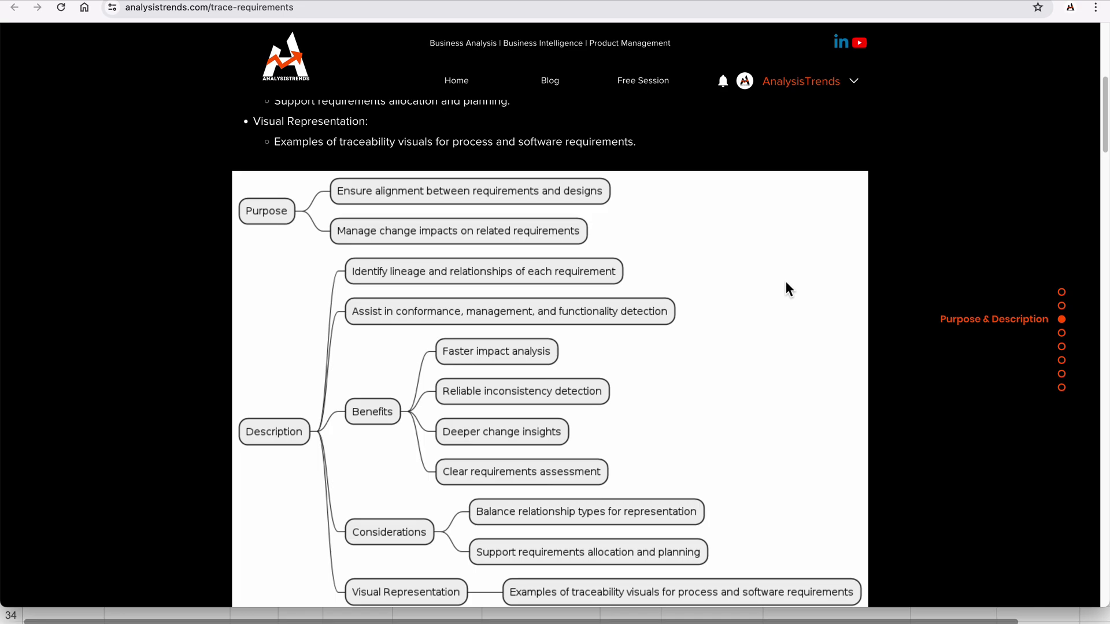
pyautogui.scroll(-8, 785, 282)
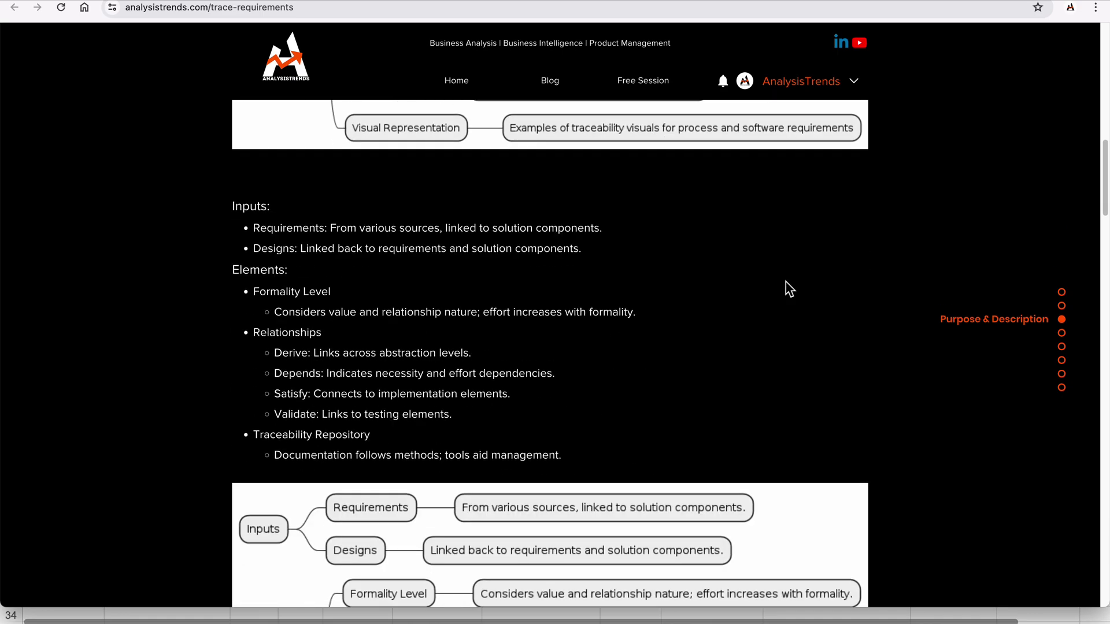
pyautogui.scroll(-3, 786, 282)
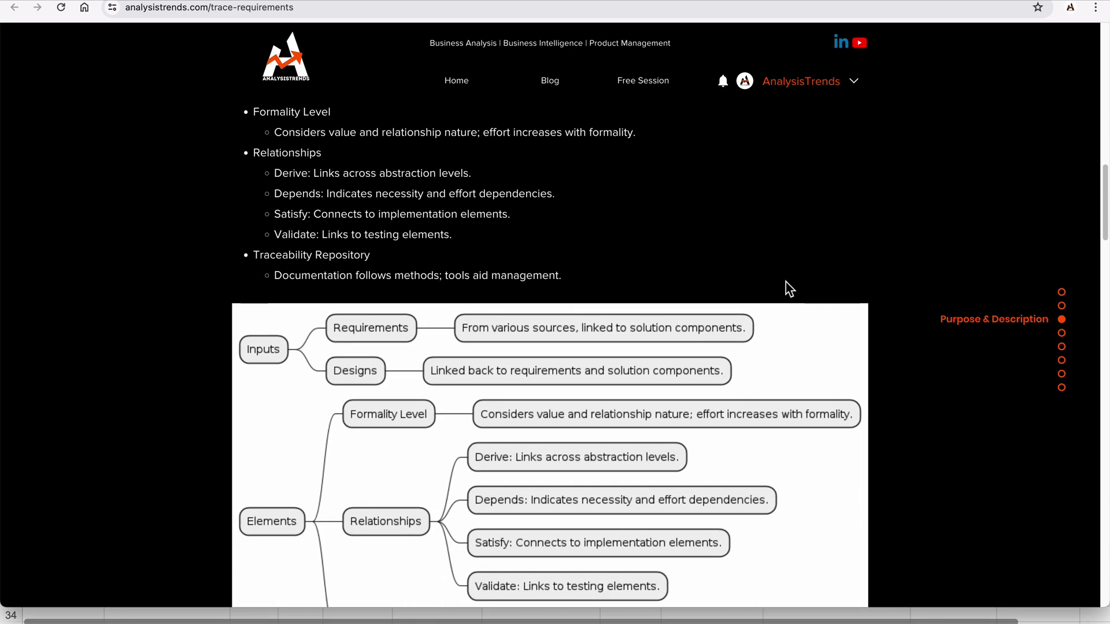
pyautogui.scroll(-2, 785, 282)
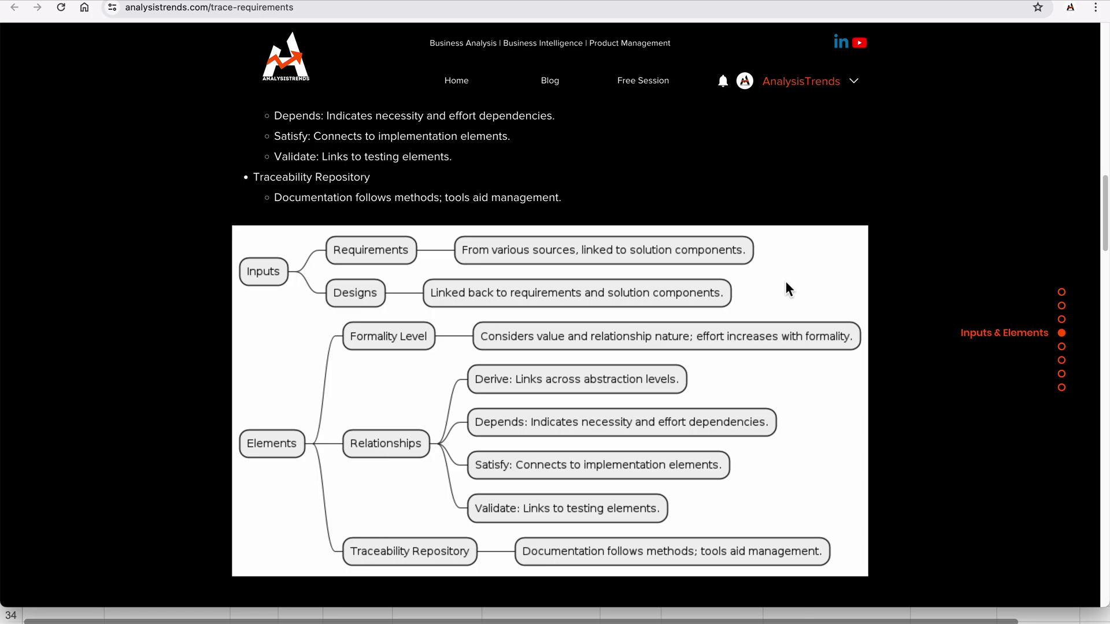
pyautogui.scroll(-15, 785, 281)
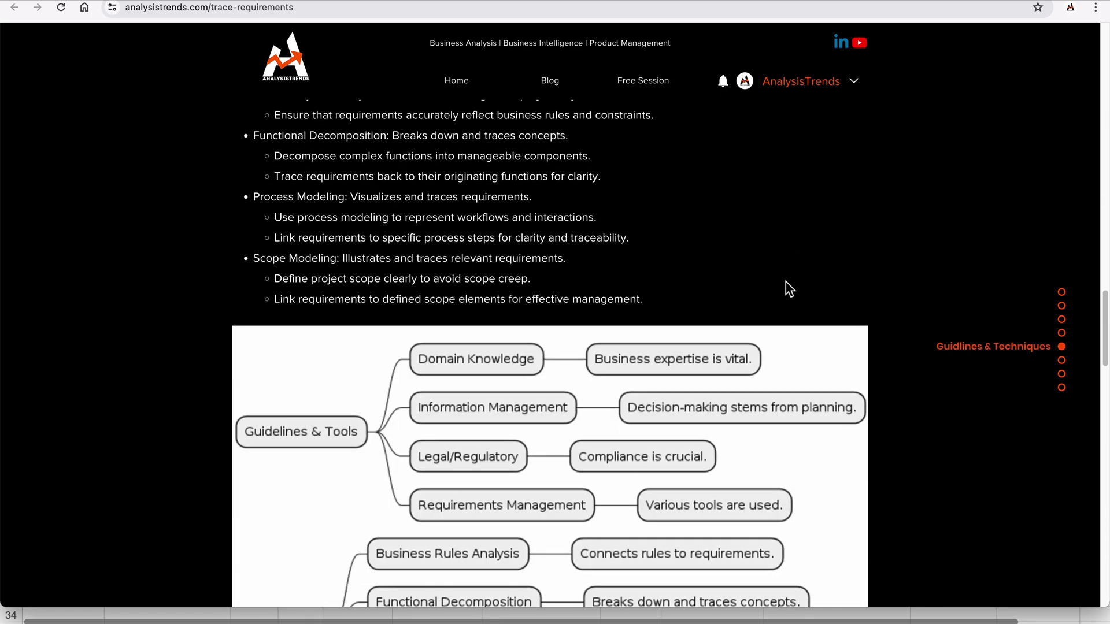
pyautogui.scroll(-3, 787, 283)
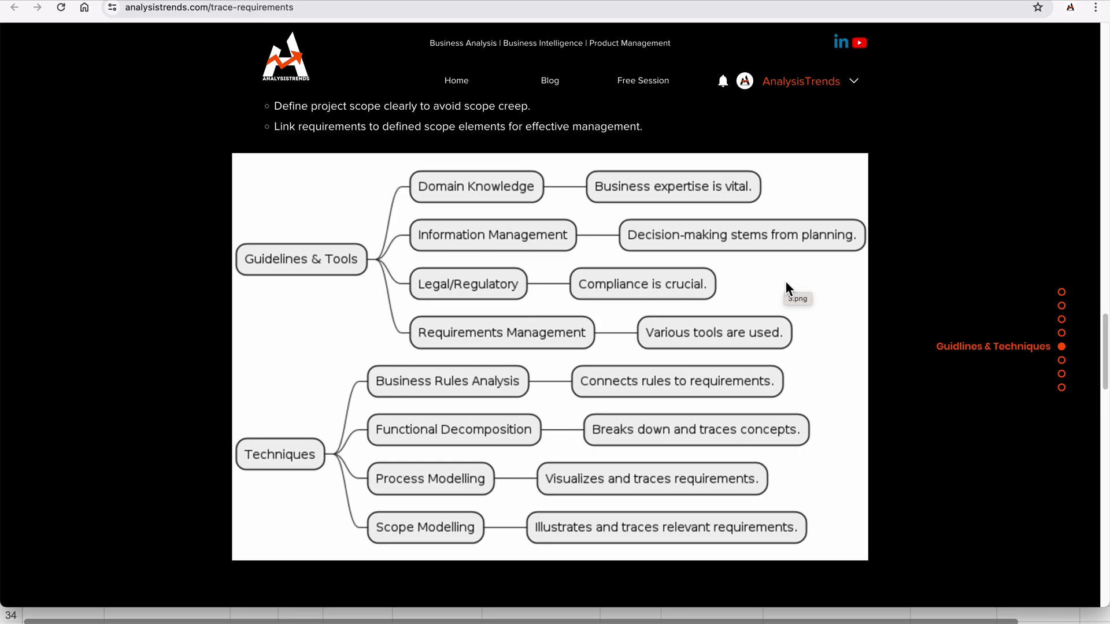
# Step: Review the page's stakeholders and outputs, the traceability matrix spreadsheet link and the descriptions of the matrix columns
pyautogui.scroll(-10, 787, 282)
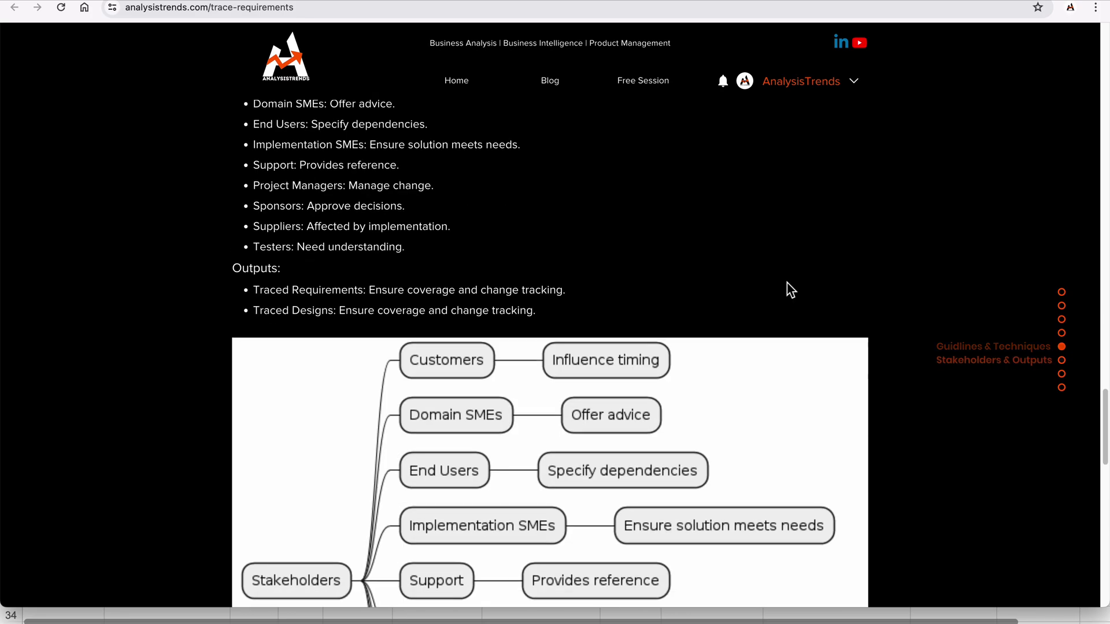
pyautogui.scroll(-3, 787, 282)
pyautogui.scroll(-1, 787, 282)
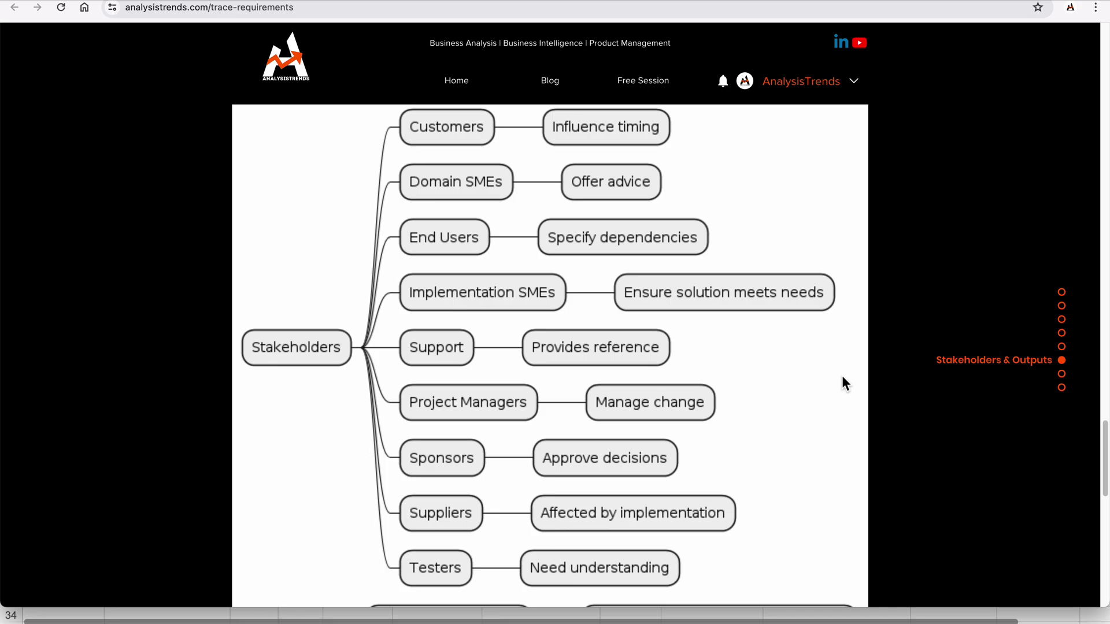
pyautogui.scroll(-3, 844, 377)
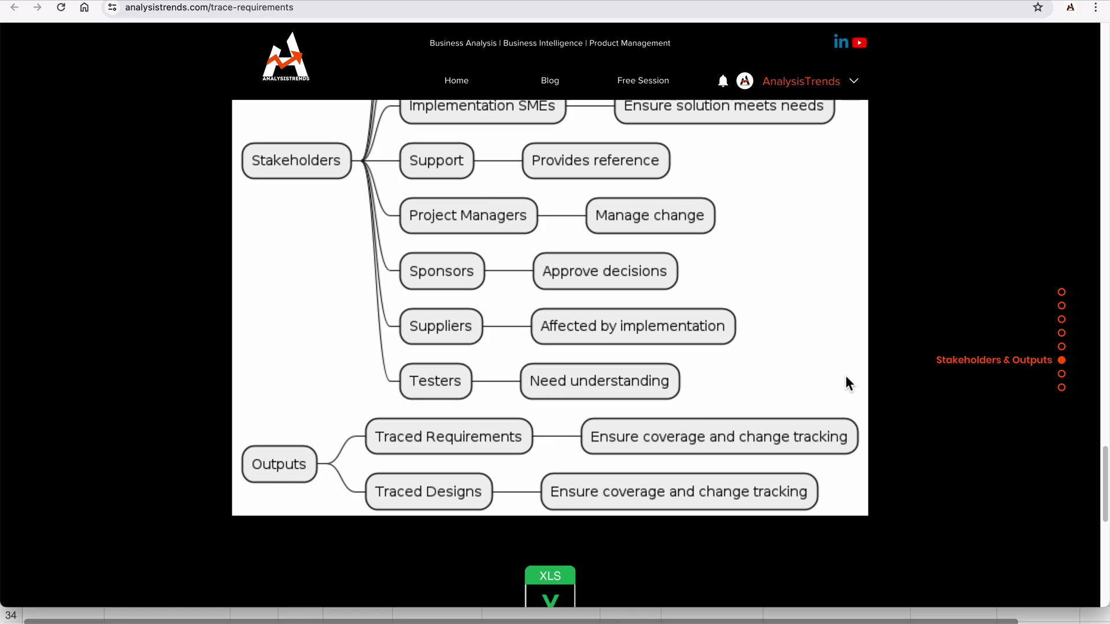
pyautogui.scroll(-5, 847, 382)
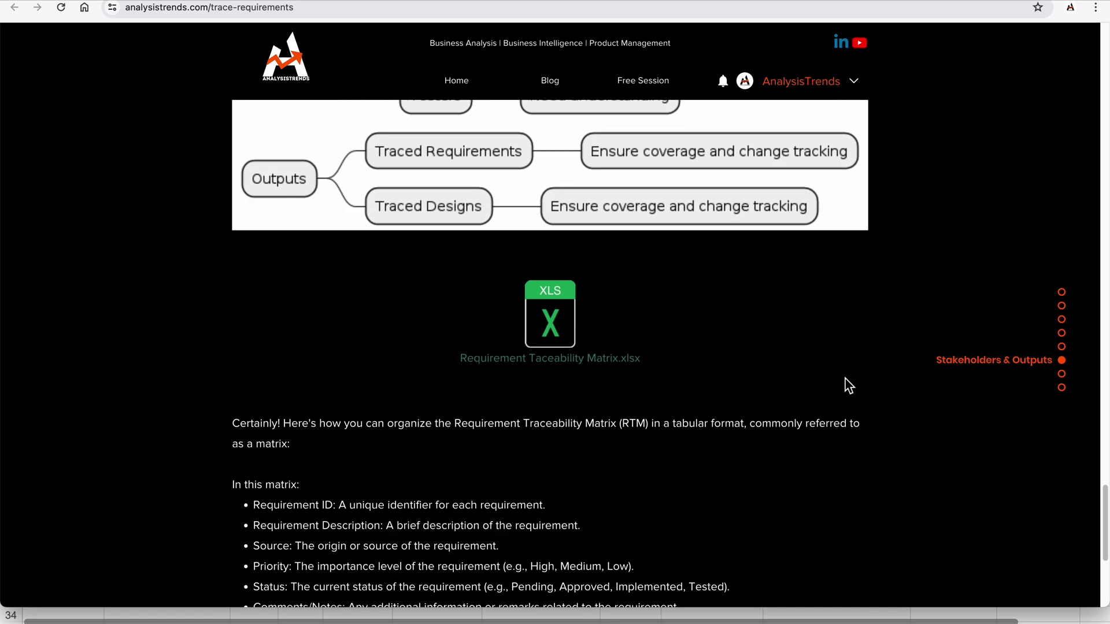
pyautogui.scroll(-2, 847, 383)
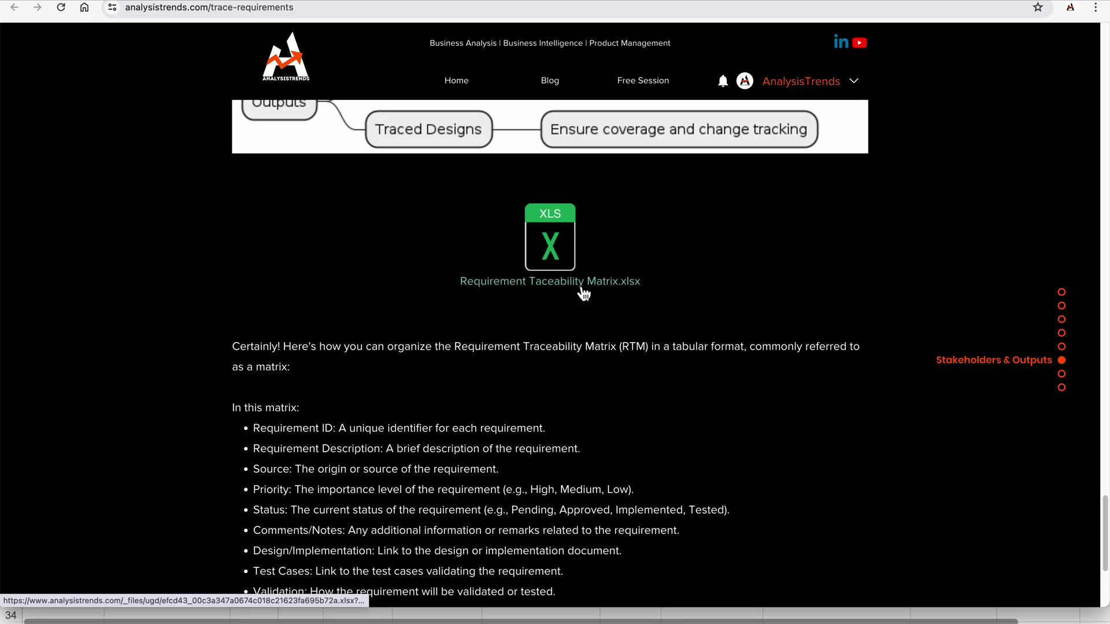
pyautogui.scroll(-5, 500, 339)
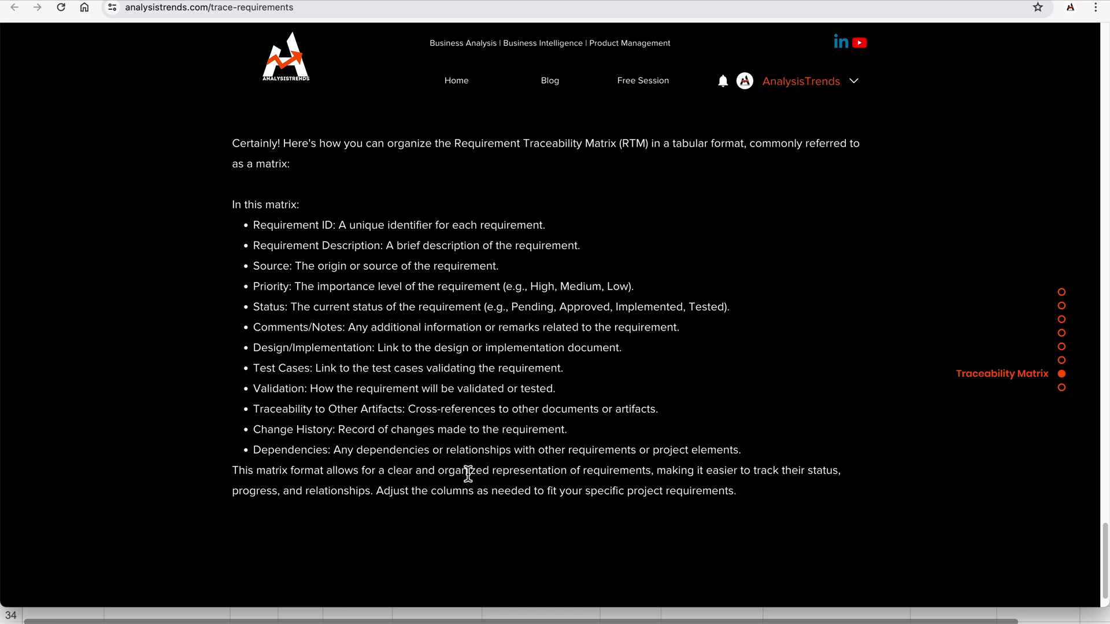
pyautogui.scroll(5, 466, 474)
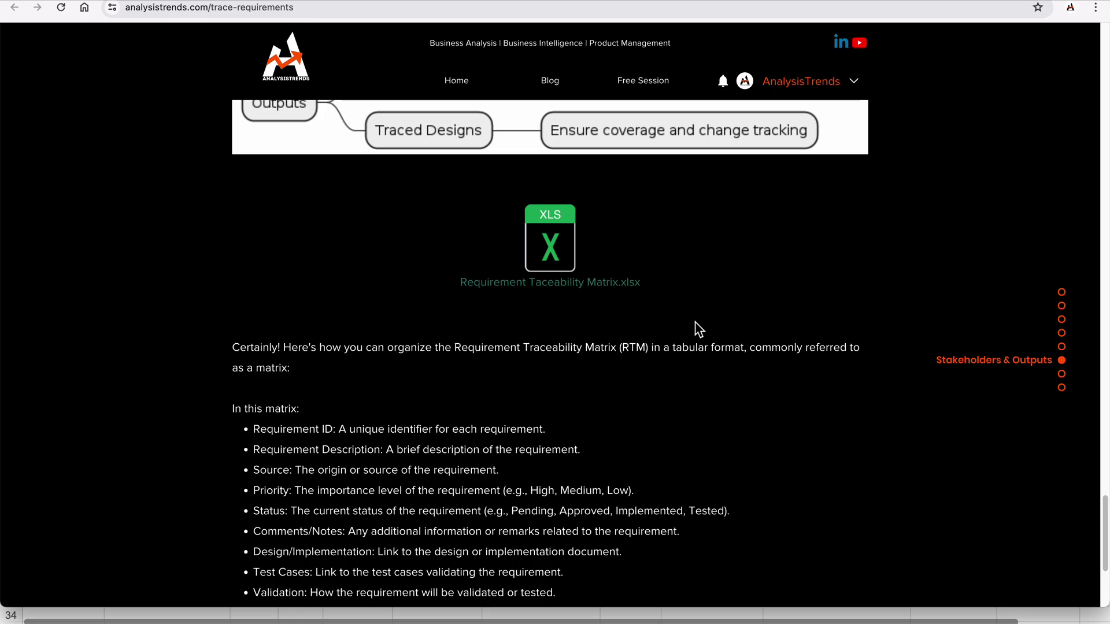
# Step: Switch to Excel with the requirement traceability matrix workbook
pyautogui.press('super+Tab')
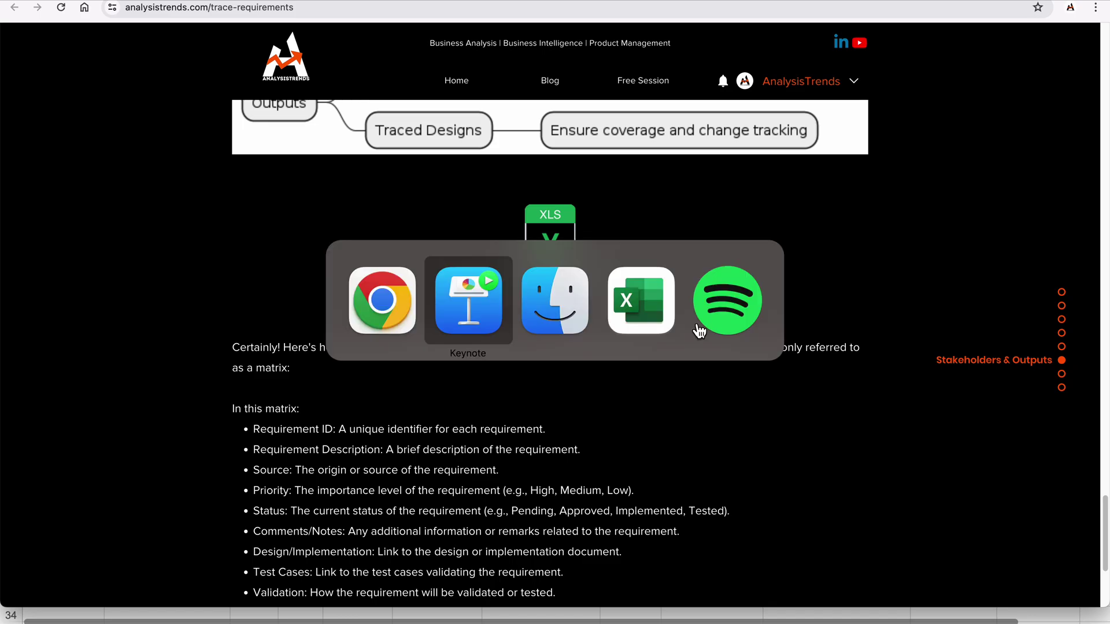
pyautogui.press('super+Tab')
pyautogui.press('super+Tab')
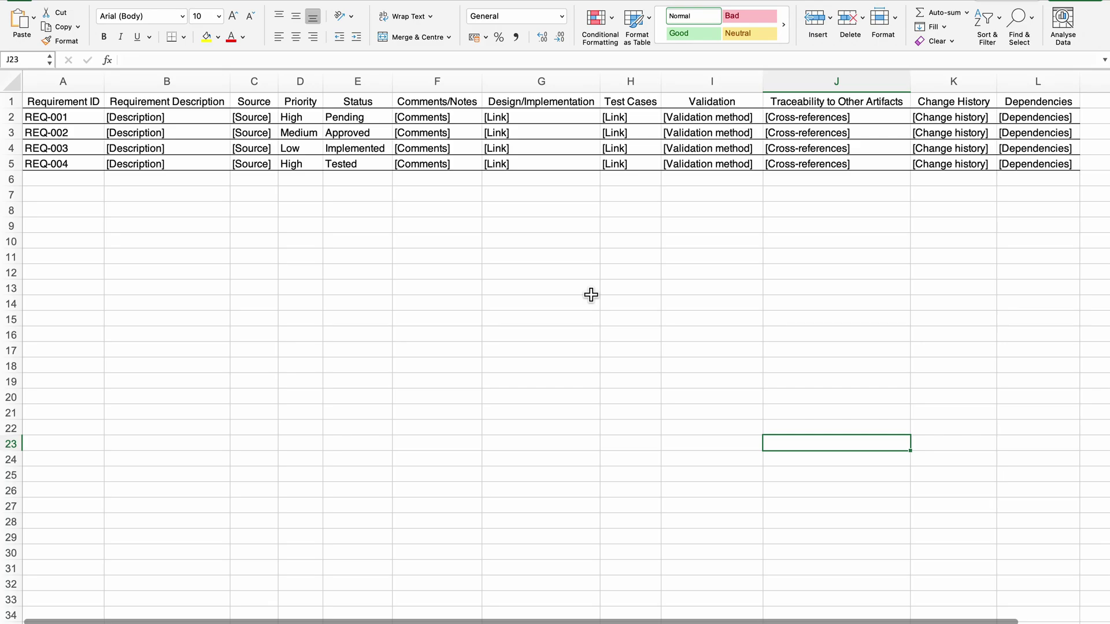
# Step: Clear all placeholder data in the REQ-002 to REQ-004 rows, A3:L5, and select the REQ-001 cell
pyautogui.click(87, 137)
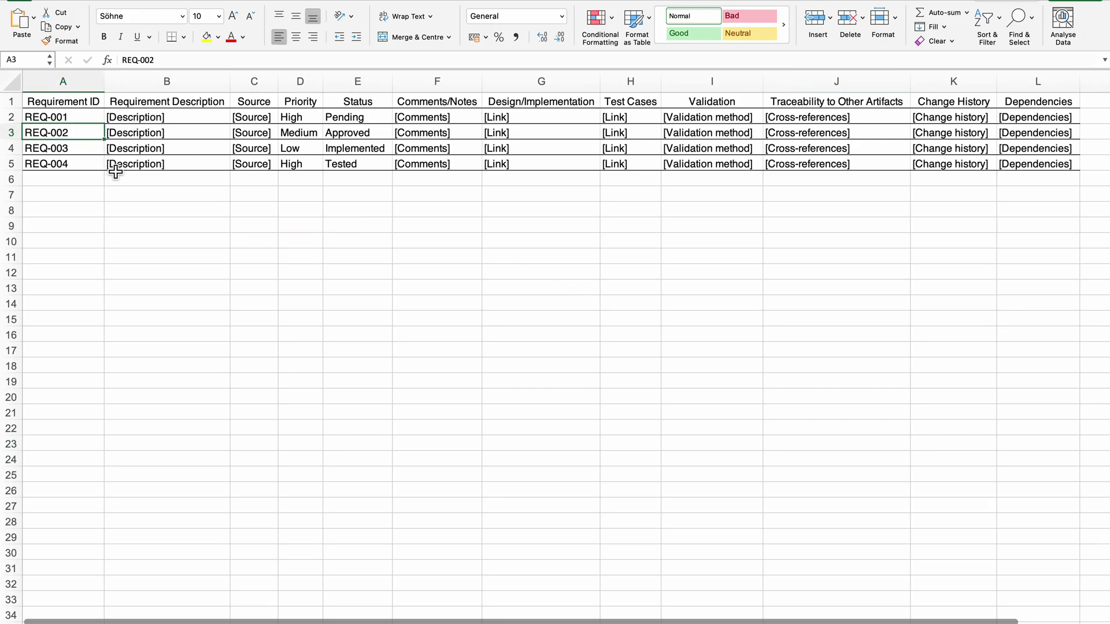
pyautogui.moveTo(90, 141); pyautogui.dragTo(1064, 169)
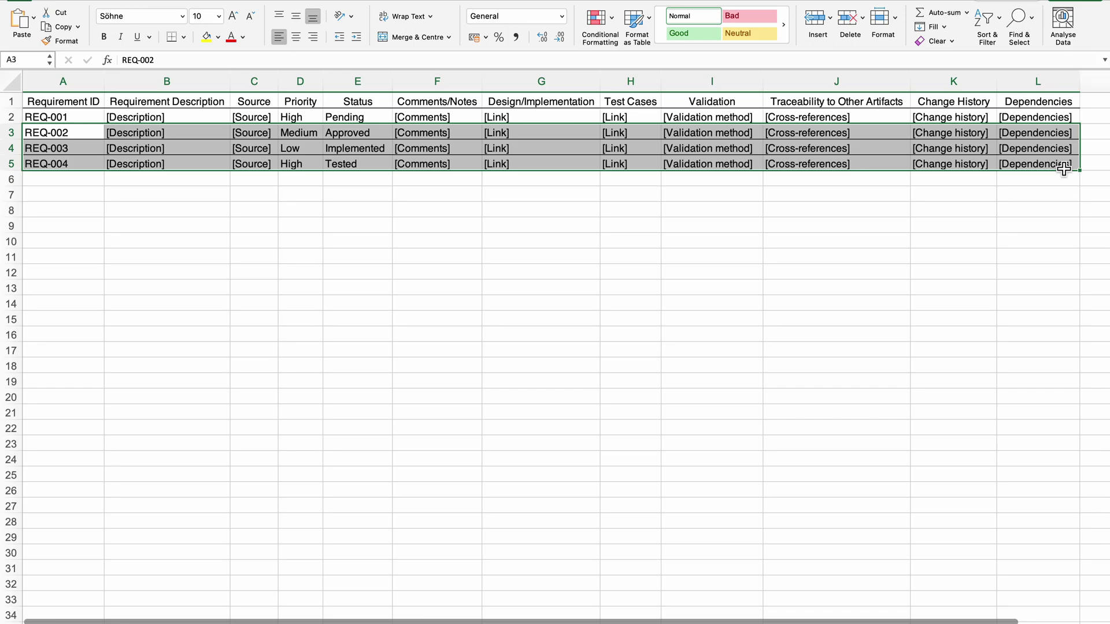
pyautogui.press('Delete')
pyautogui.click(359, 240)
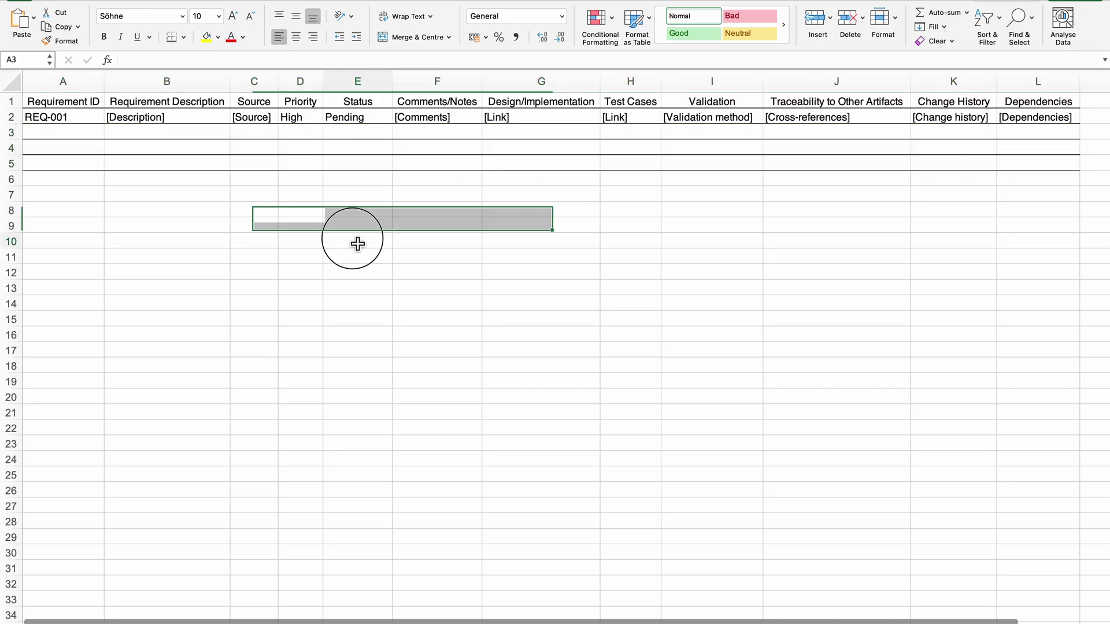
pyautogui.click(75, 119)
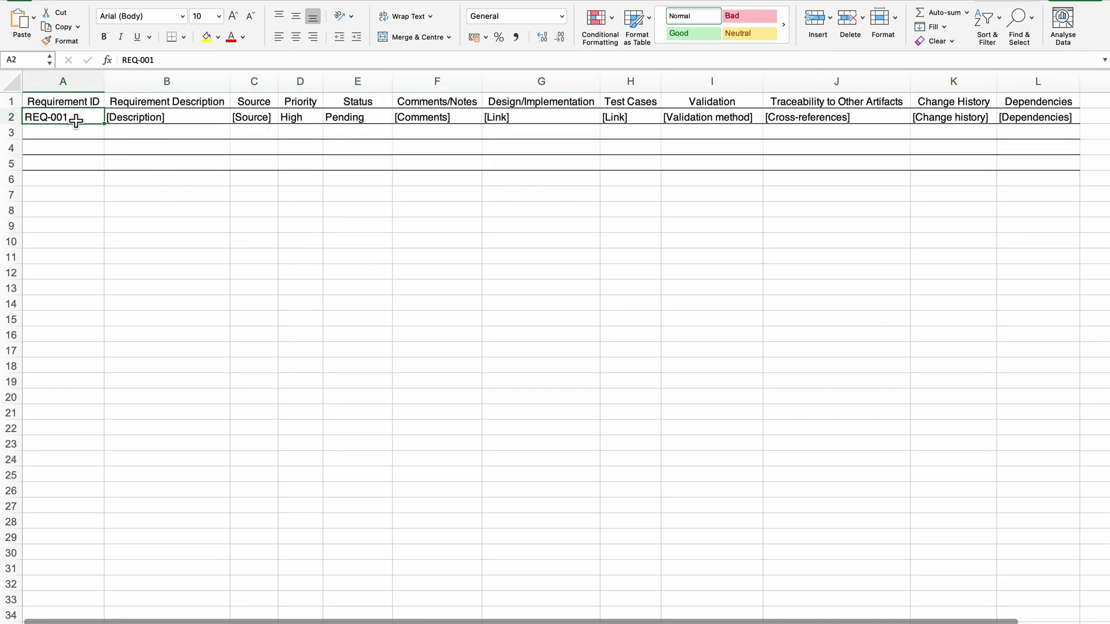
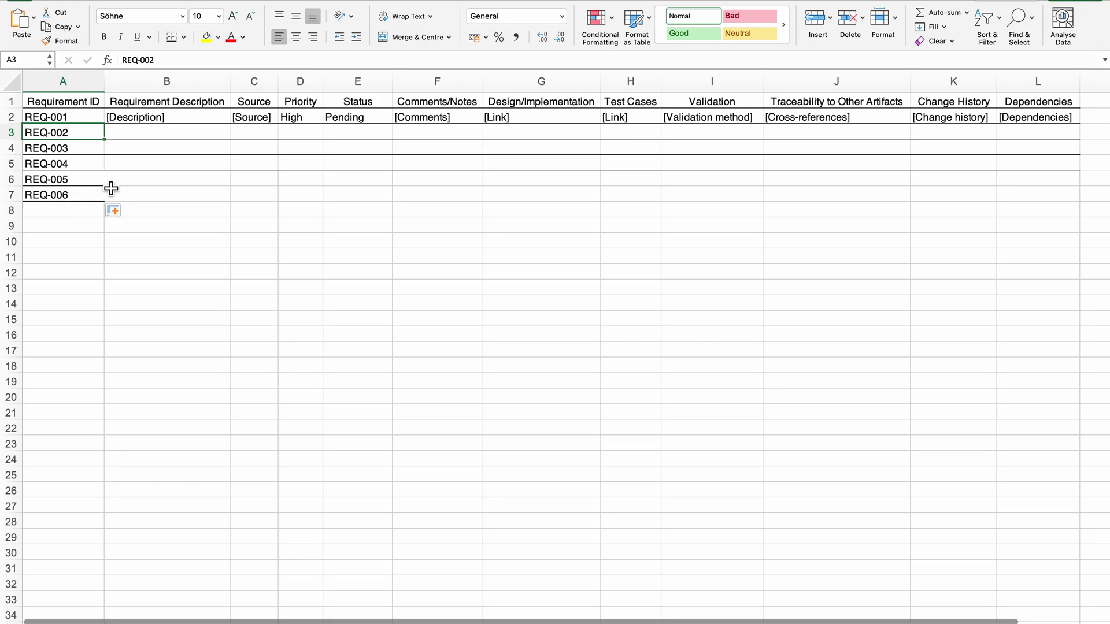
# Step: Enter "Website UI Background in Black" as the requirement description for REQ-002
pyautogui.click(136, 140)
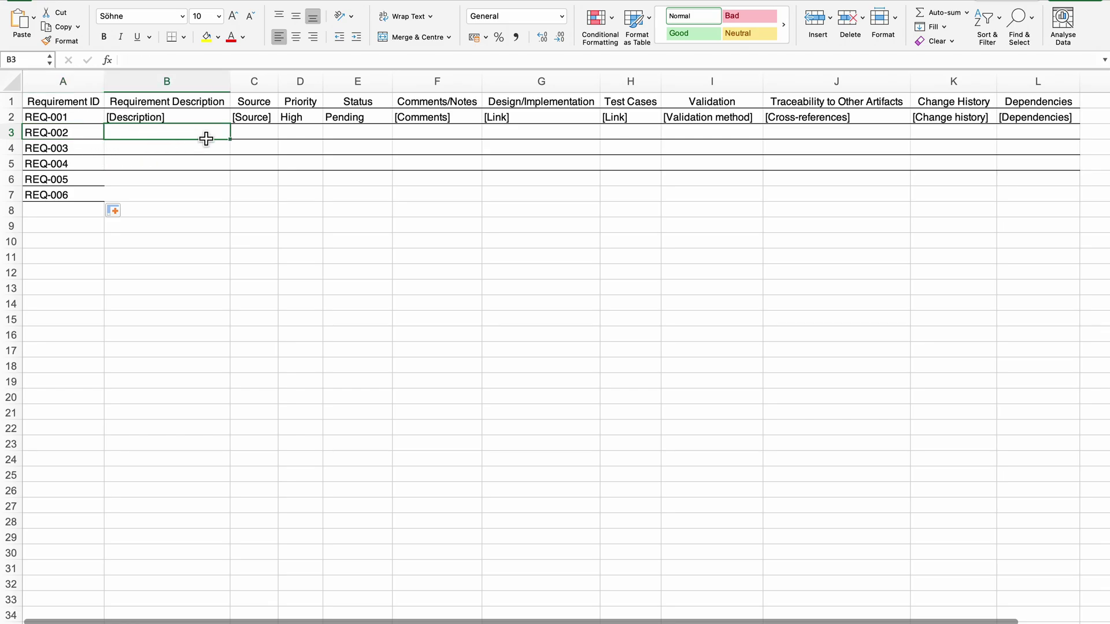
pyautogui.click(168, 105)
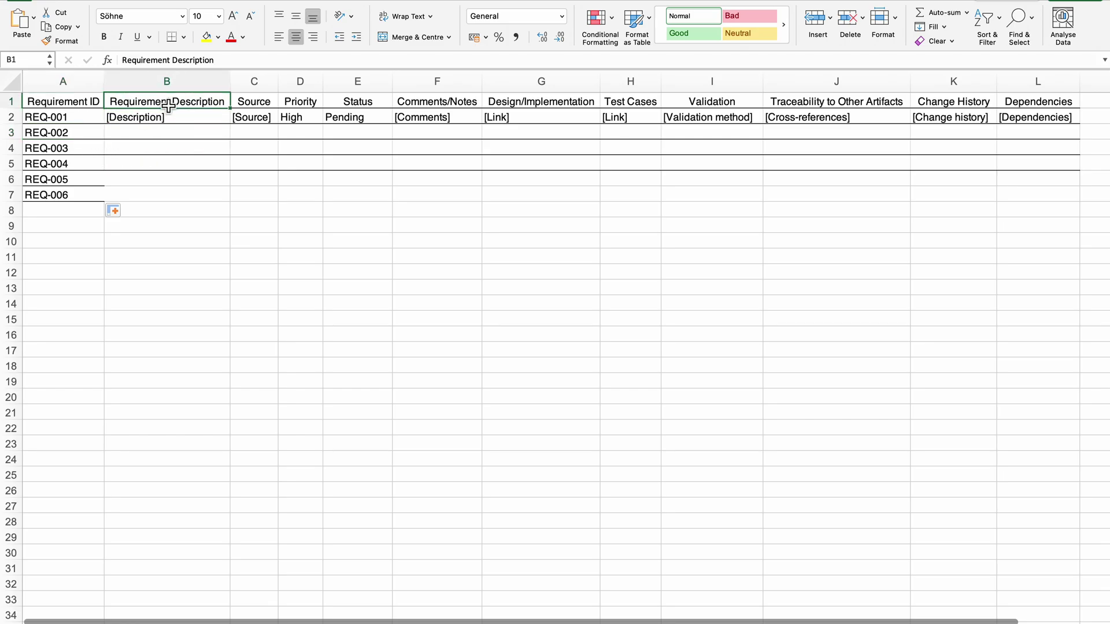
pyautogui.click(150, 142)
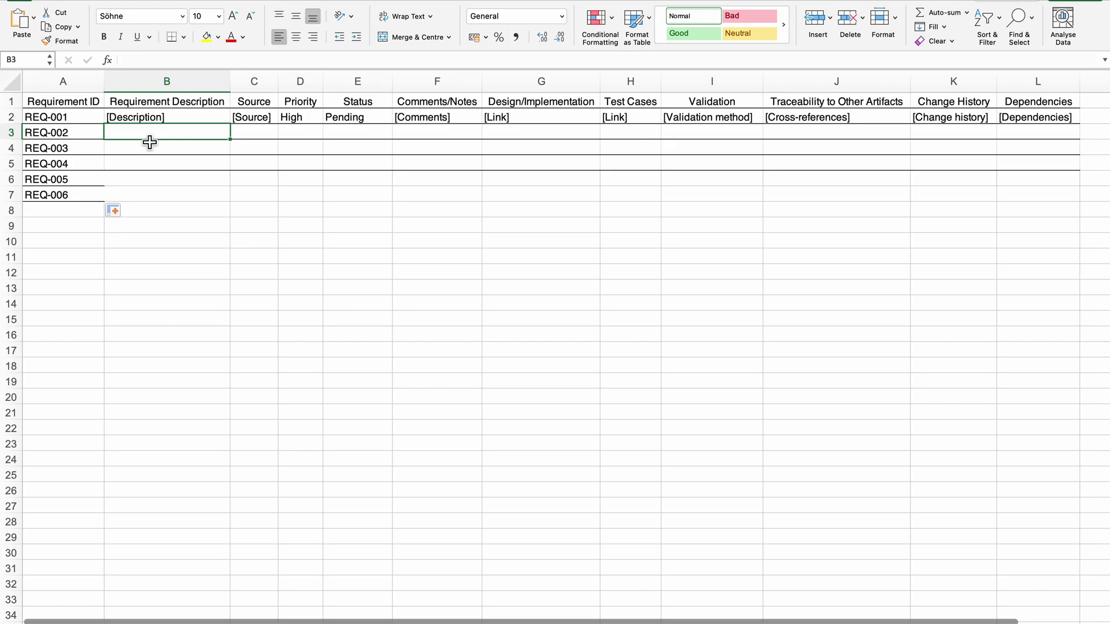
pyautogui.write('Website UI')
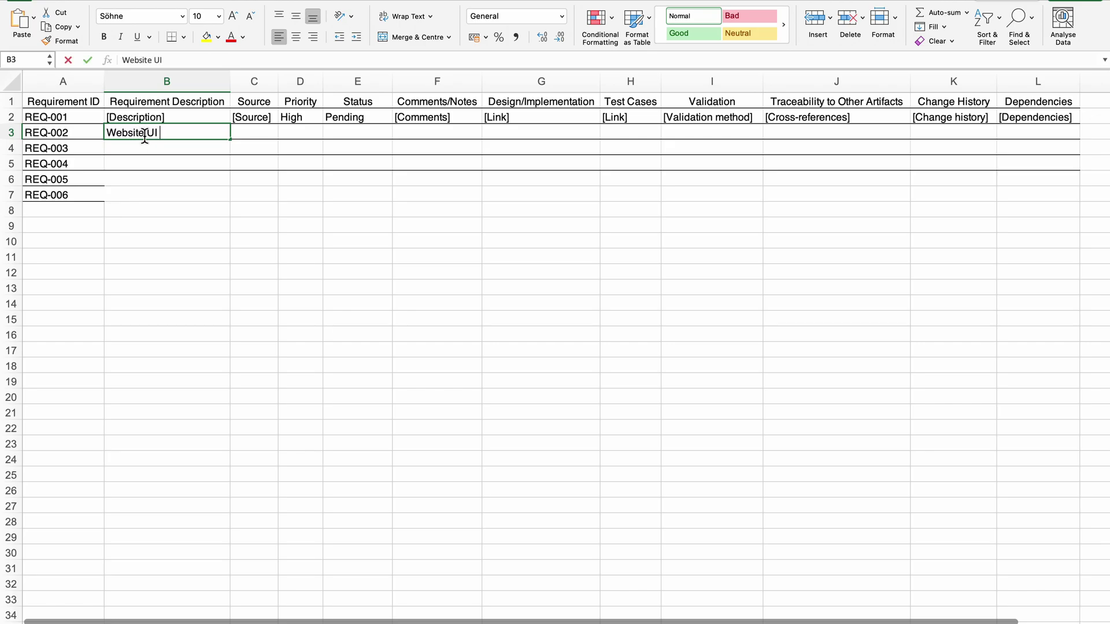
pyautogui.write(' Backgroun')
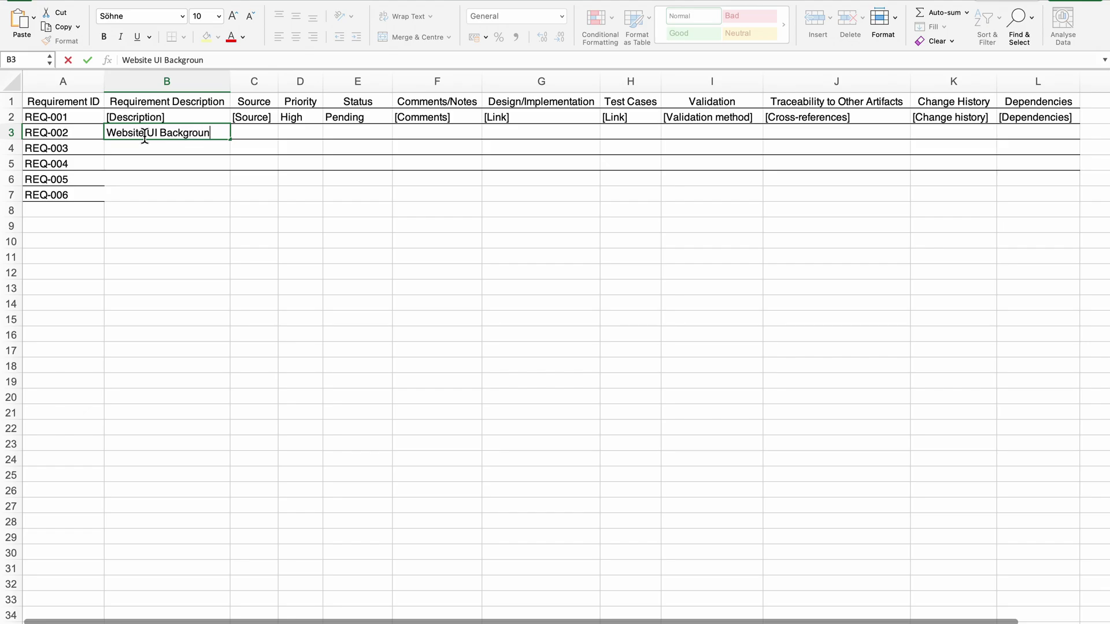
pyautogui.write('d in Black')
# Step: Enter "Customer should be able to login" as the requirement description for REQ-003
pyautogui.click(144, 153)
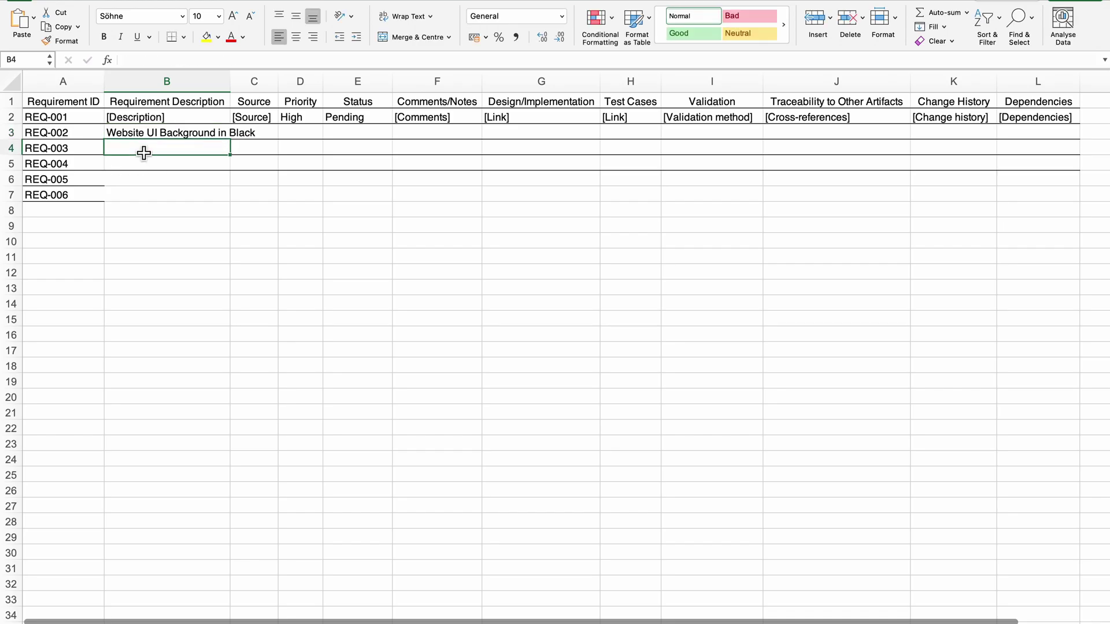
pyautogui.write('Cust')
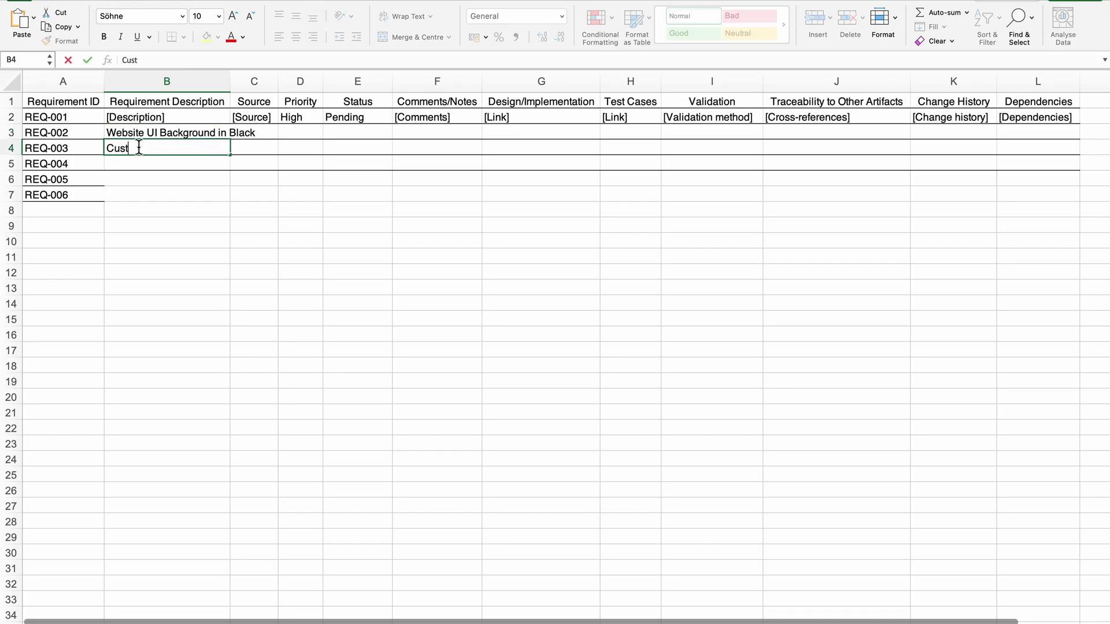
pyautogui.write('omer should')
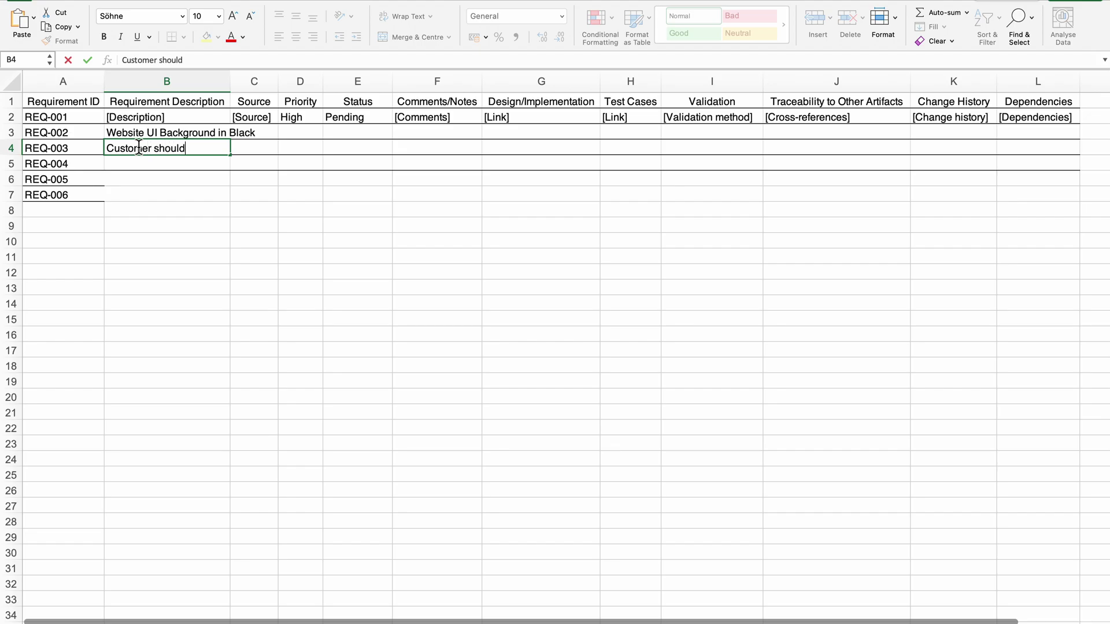
pyautogui.write(' be able')
pyautogui.press('BackSpace')
pyautogui.write('le to log')
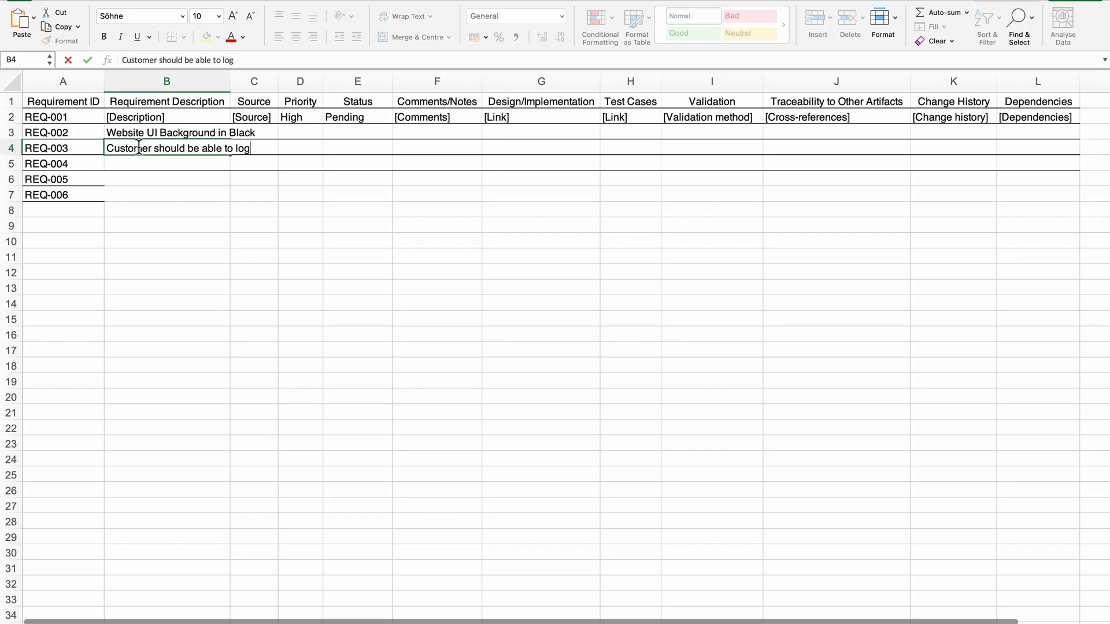
pyautogui.write('in')
pyautogui.press('Return')
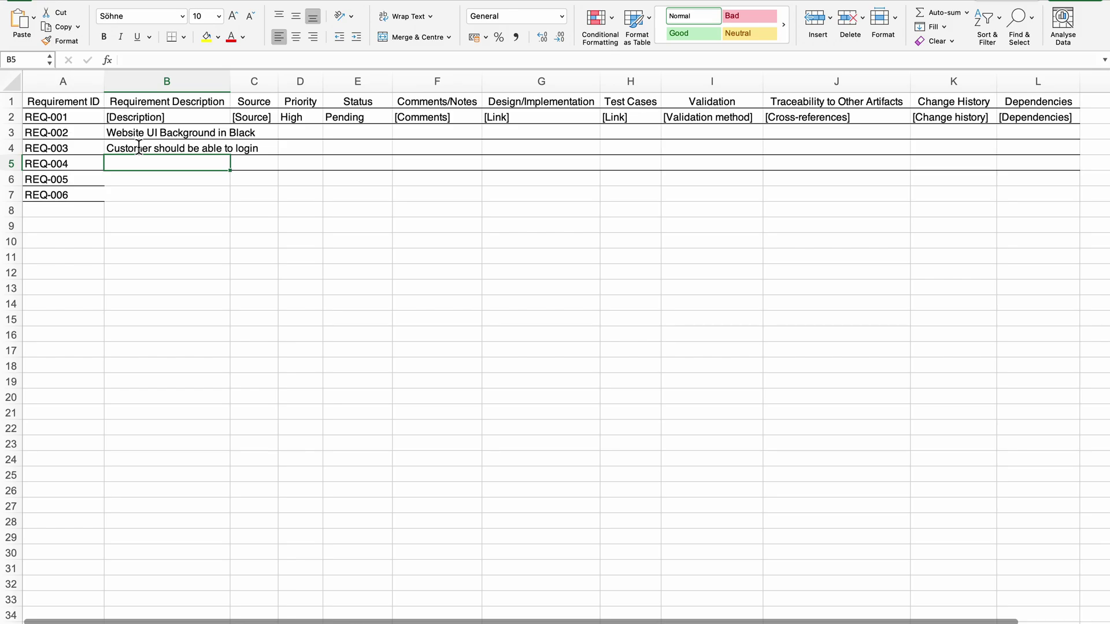
# Step: Enter "Images on the UI must be non downloadable" as the requirement description for REQ-004
pyautogui.write('Images on t')
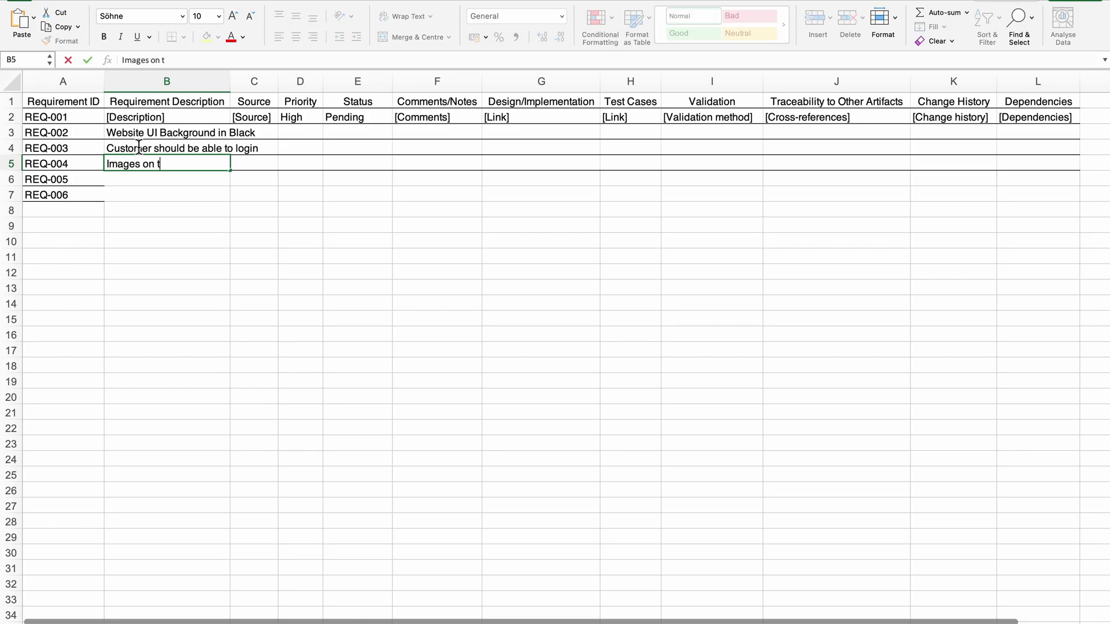
pyautogui.write('he UI must be ')
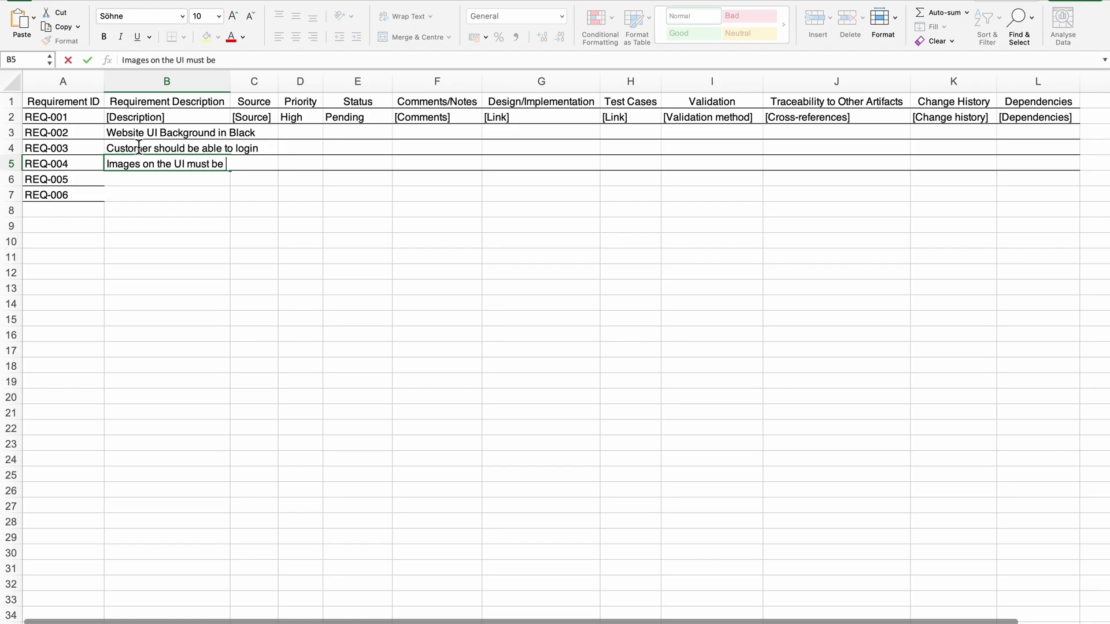
pyautogui.write('not')
pyautogui.press('BackSpace')
pyautogui.press('BackSpace')
pyautogui.write('n down')
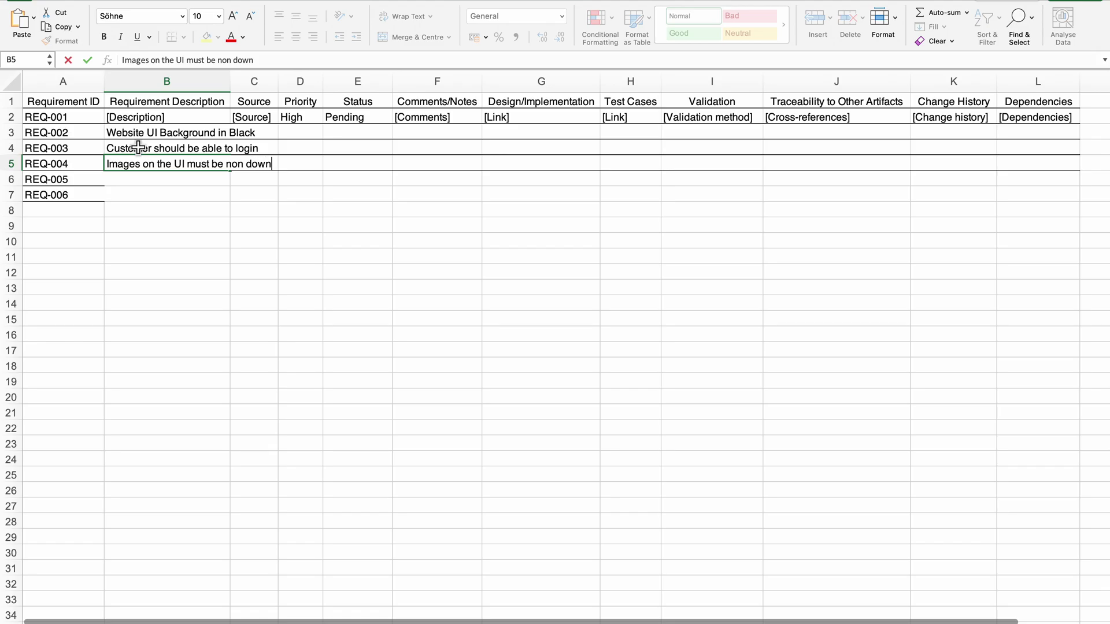
pyautogui.write('sid')
pyautogui.press('BackSpace')
pyautogui.press('BackSpace')
pyautogui.press('BackSpace')
pyautogui.press('BackSpace')
pyautogui.write('nloda')
pyautogui.press('BackSpace')
pyautogui.press('BackSpace')
pyautogui.write('adable')
pyautogui.click(281, 164)
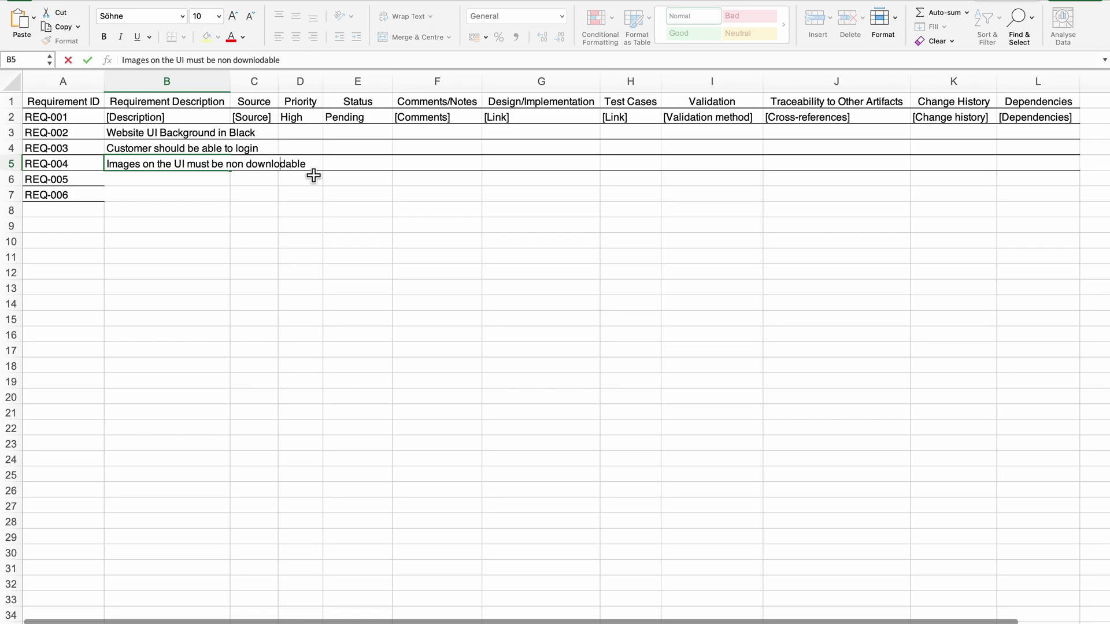
pyautogui.write('a')
pyautogui.click(294, 194)
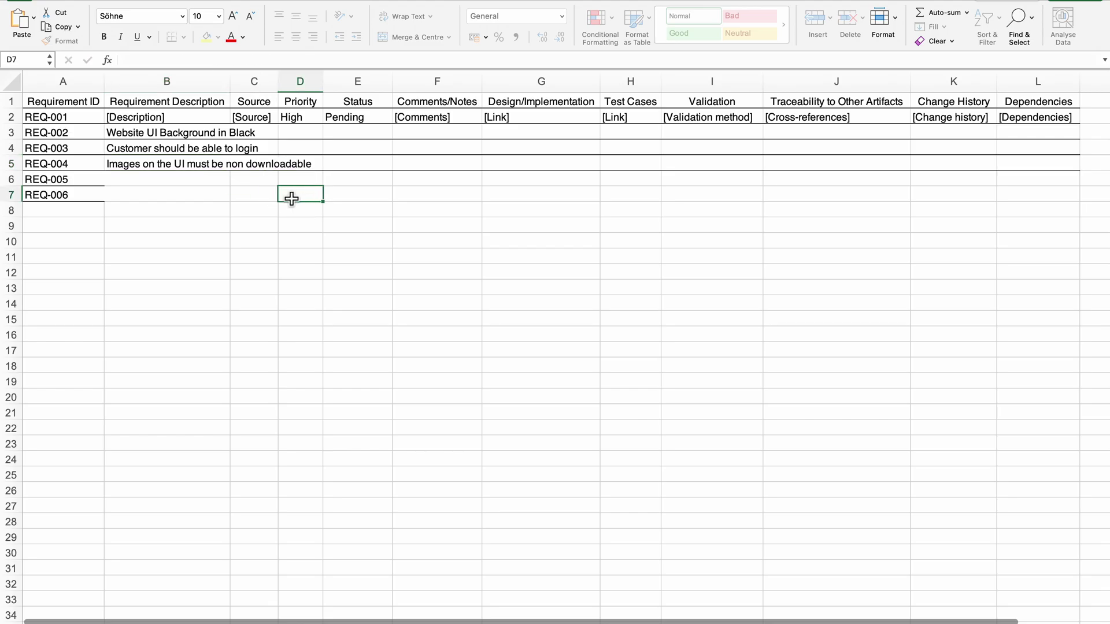
# Step: Enter "Banners after landing page in 5 mins after user sing in" as the requirement description for REQ-005
pyautogui.click(167, 181)
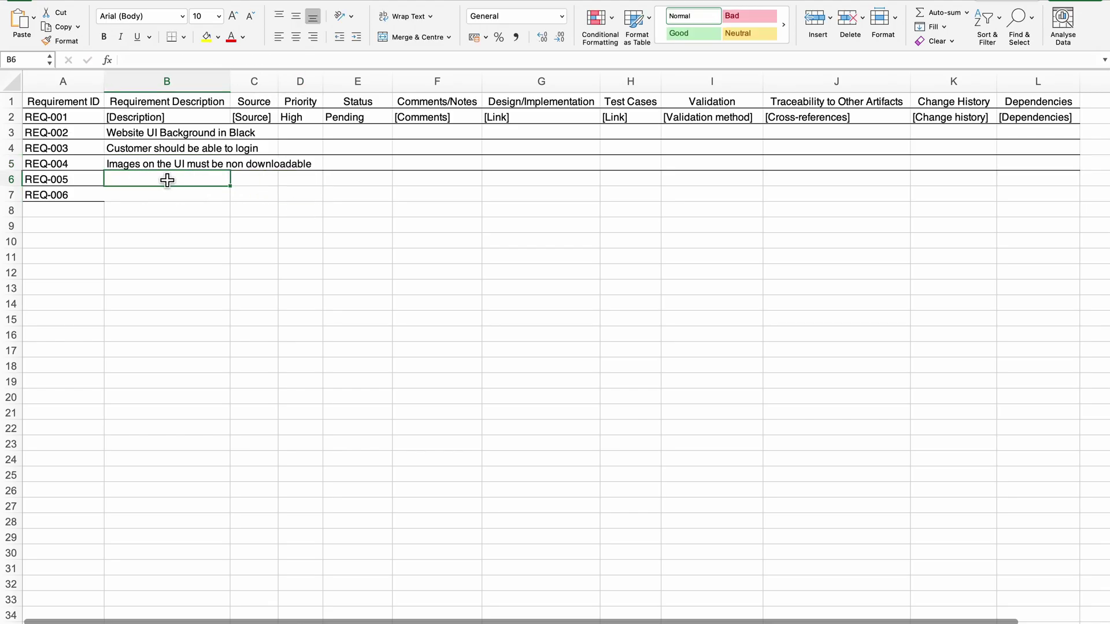
pyautogui.write('Banner')
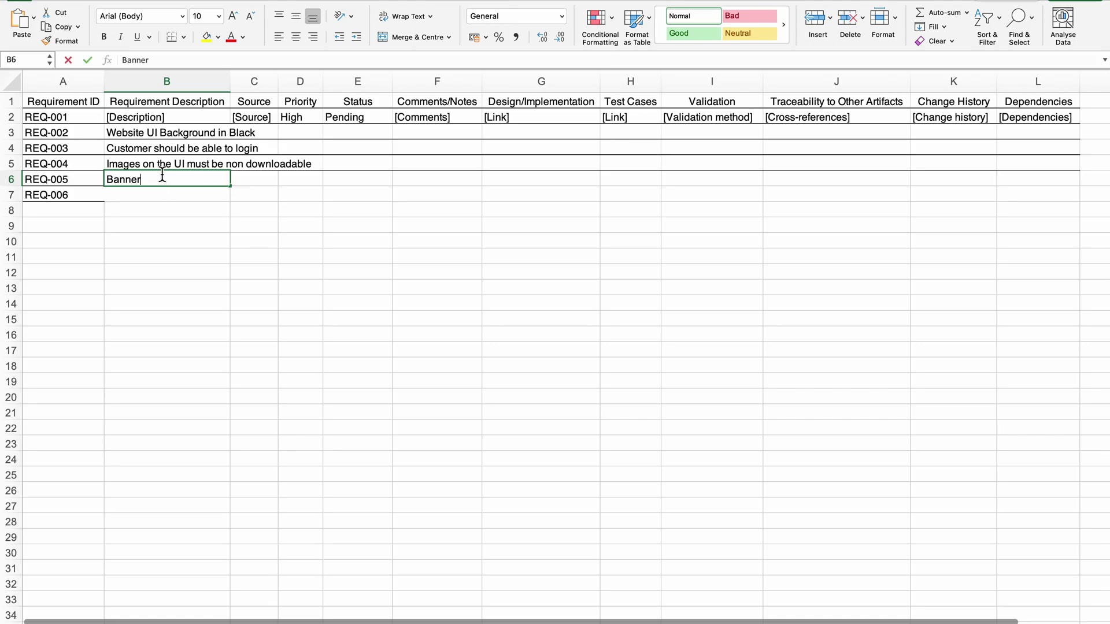
pyautogui.write('s after ')
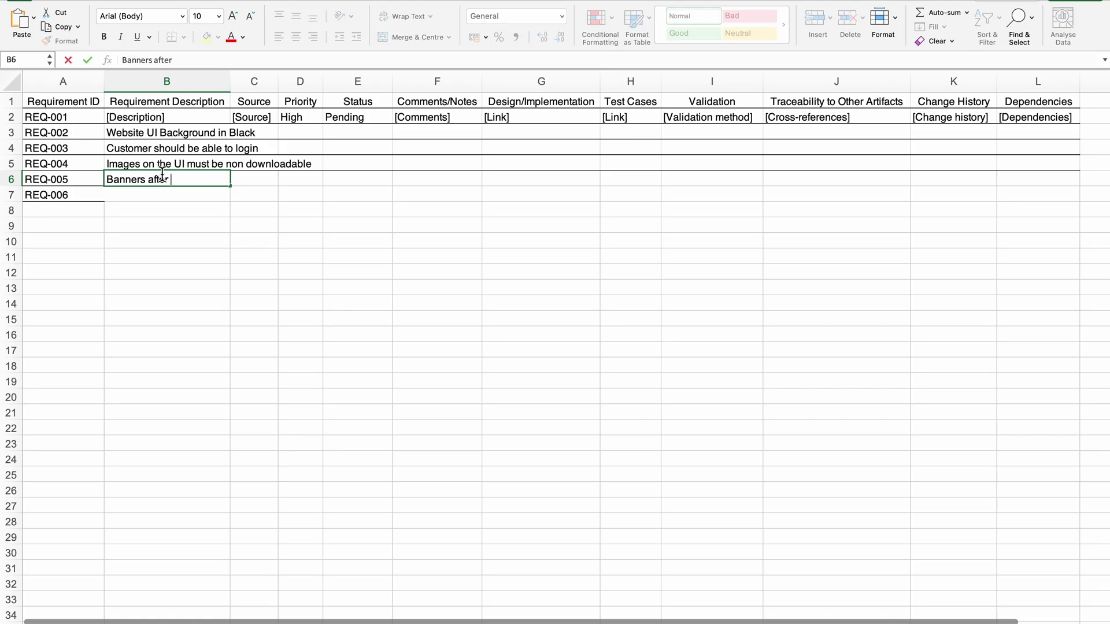
pyautogui.write('landing page in ')
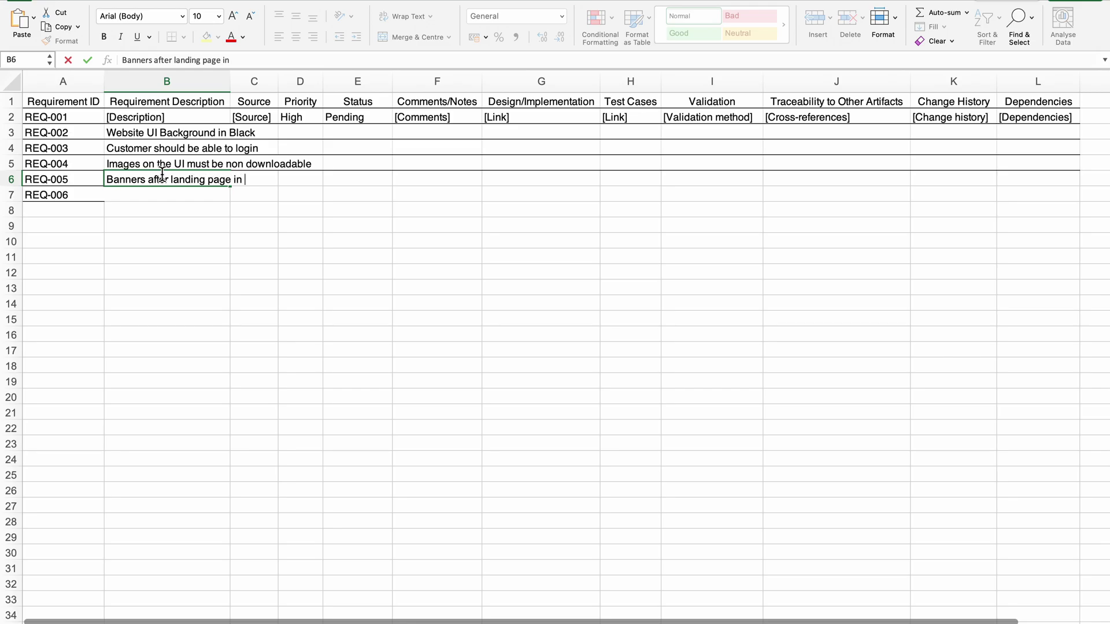
pyautogui.write('5 mins after user ')
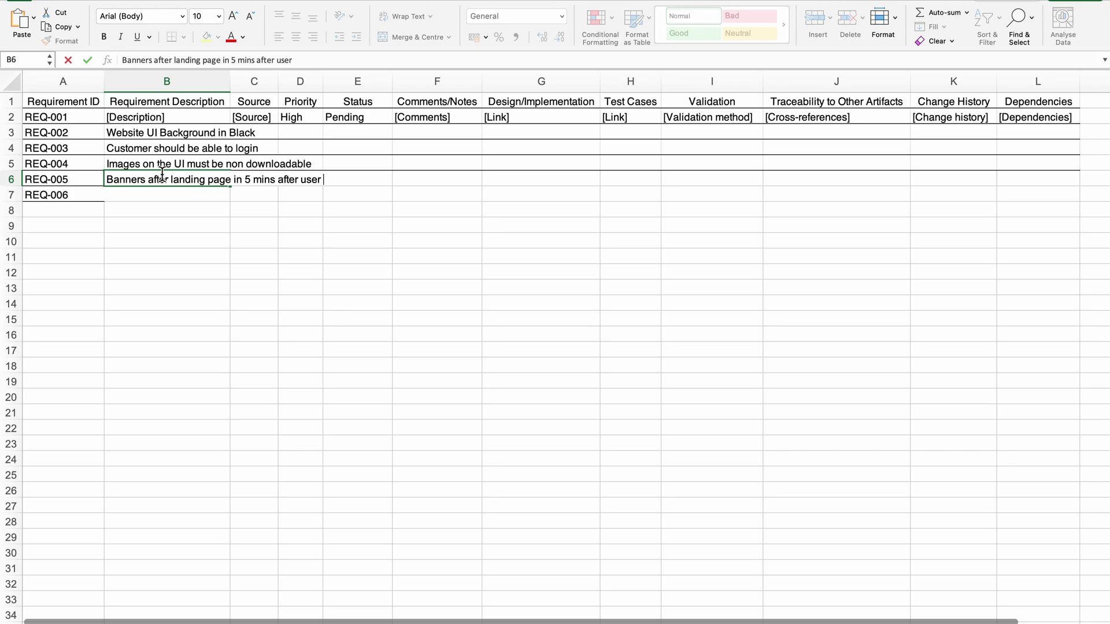
pyautogui.write('sing in')
pyautogui.press('Return')
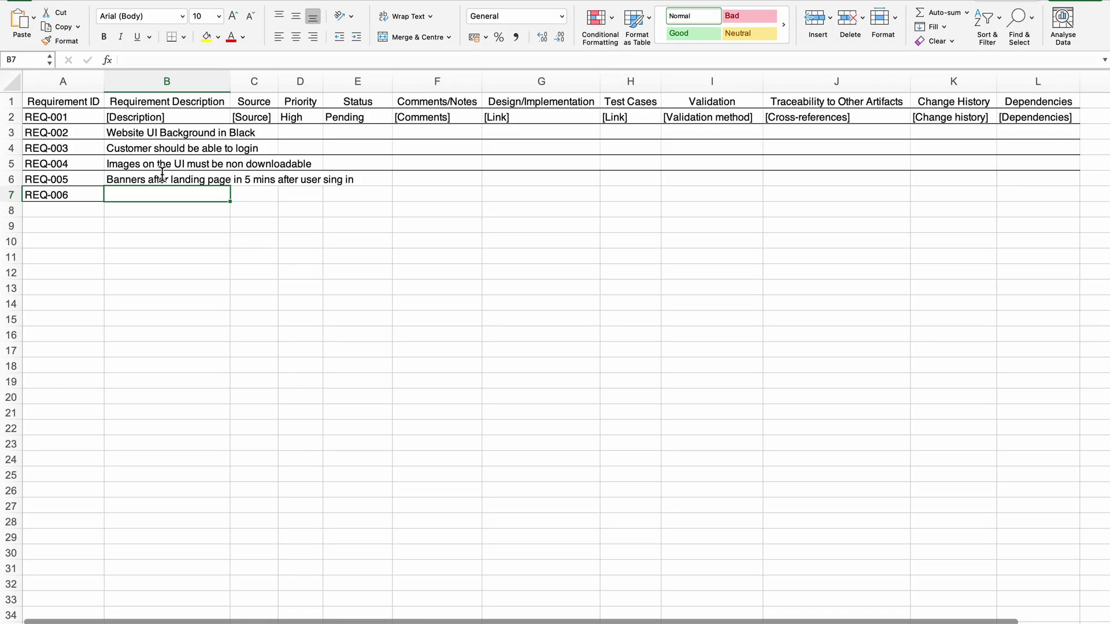
# Step: Enter "Button to call for inquiry" as the requirement description for REQ-006
pyautogui.write('Butt')
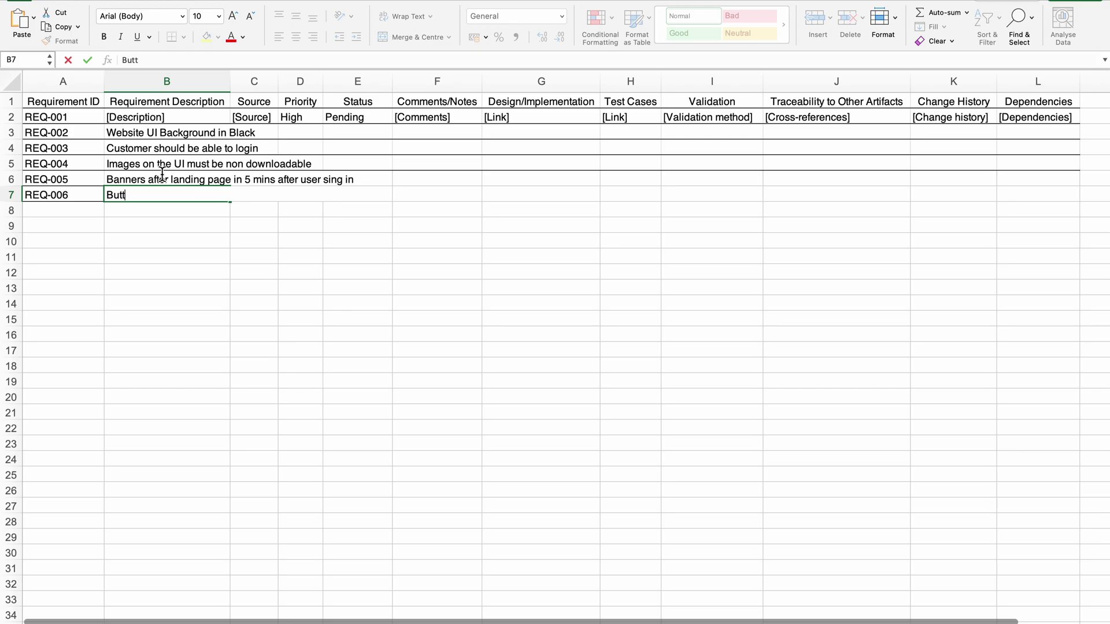
pyautogui.write('on to call for inquer')
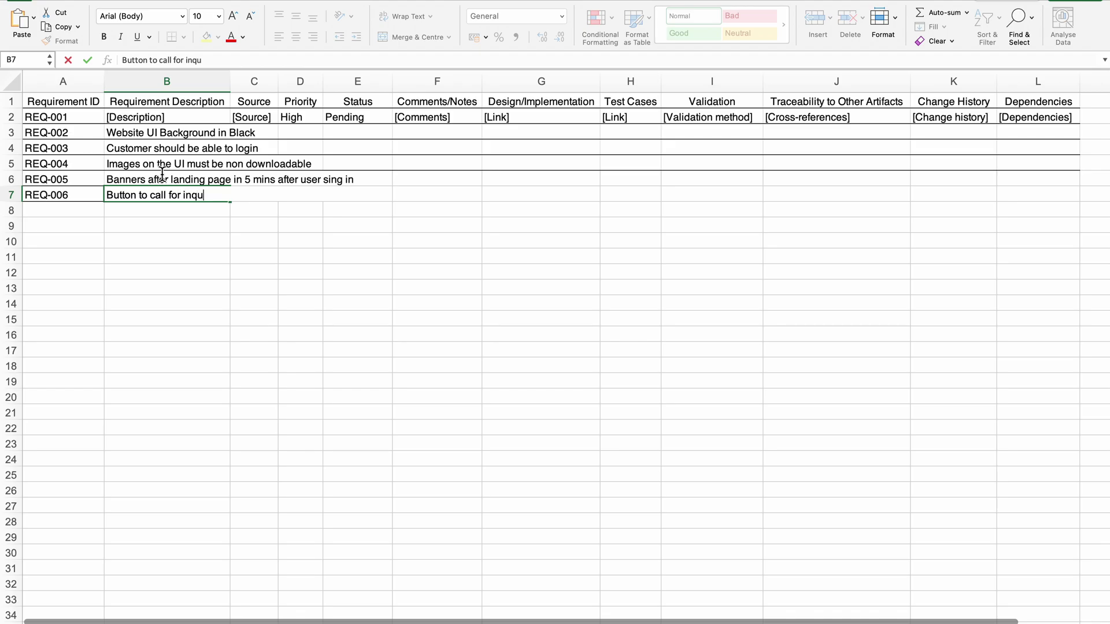
pyautogui.press('BackSpace')
pyautogui.press('BackSpace')
pyautogui.write('iry')
pyautogui.click(264, 261)
# Step: Widen the Requirement Description column so that the longest description fits inside it
pyautogui.moveTo(229, 81); pyautogui.dragTo(380, 82)
pyautogui.click(414, 185)
pyautogui.click(446, 240)
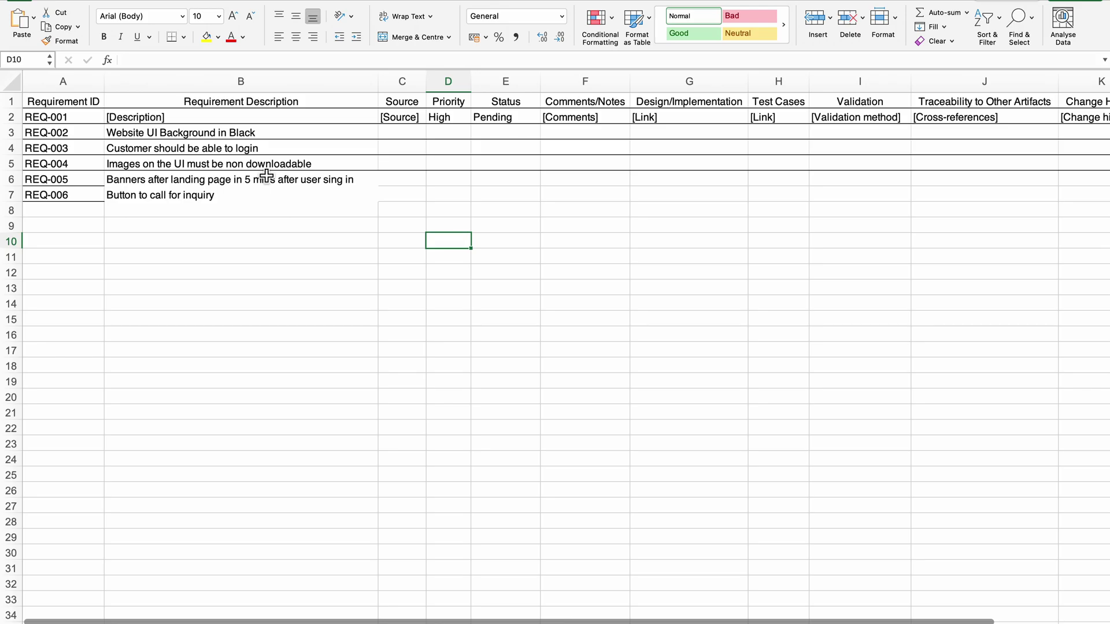
# Step: Switch to the browser, review the Requirement ID, Requirement Description and Source definitions on the trace-requirements page, and return to Excel
pyautogui.press('super+Tab')
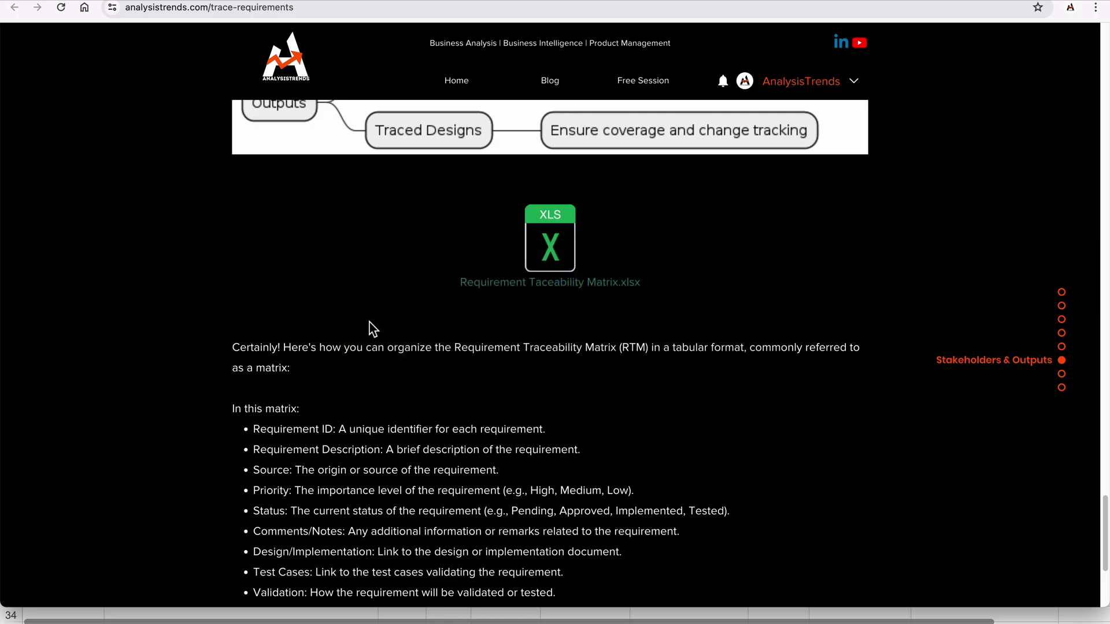
pyautogui.moveTo(340, 429); pyautogui.dragTo(565, 438)
pyautogui.moveTo(388, 449); pyautogui.dragTo(584, 453)
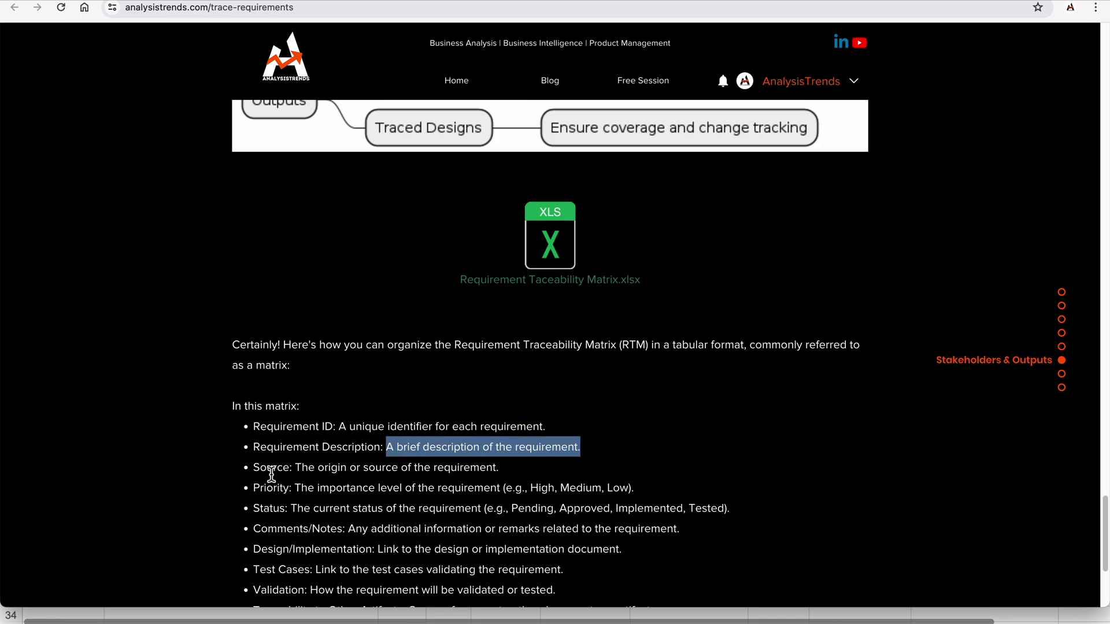
pyautogui.moveTo(293, 469); pyautogui.dragTo(534, 478)
pyautogui.press('super+Tab')
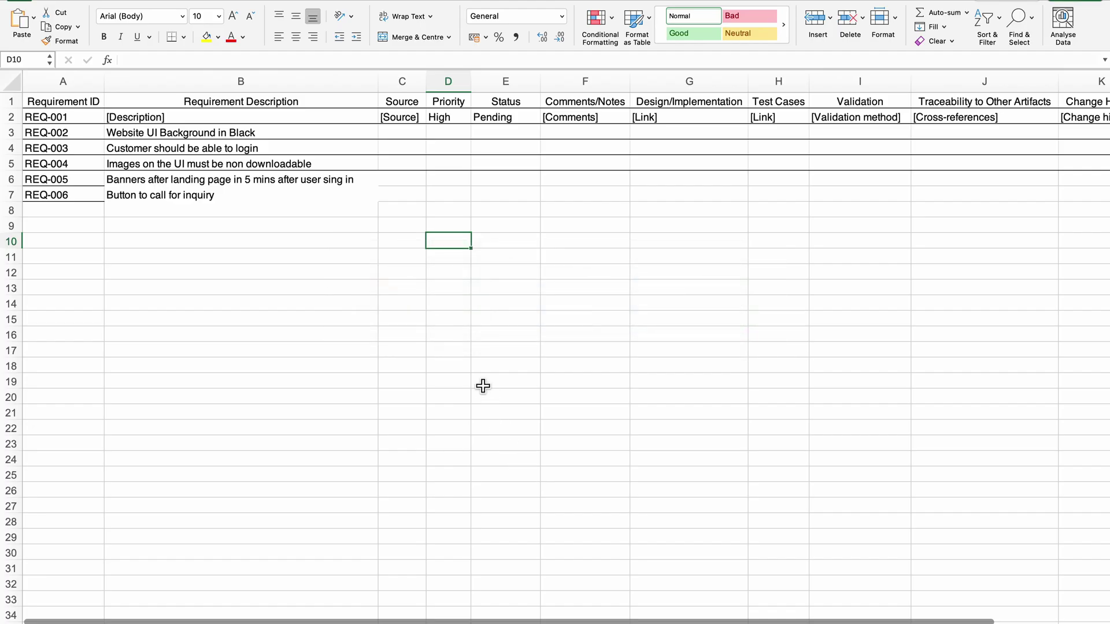
# Step: Fill in the Source column with Stake 1 for REQ-002, BR for REQ-003 and REQ-004, and NFR for REQ-005
pyautogui.click(408, 137)
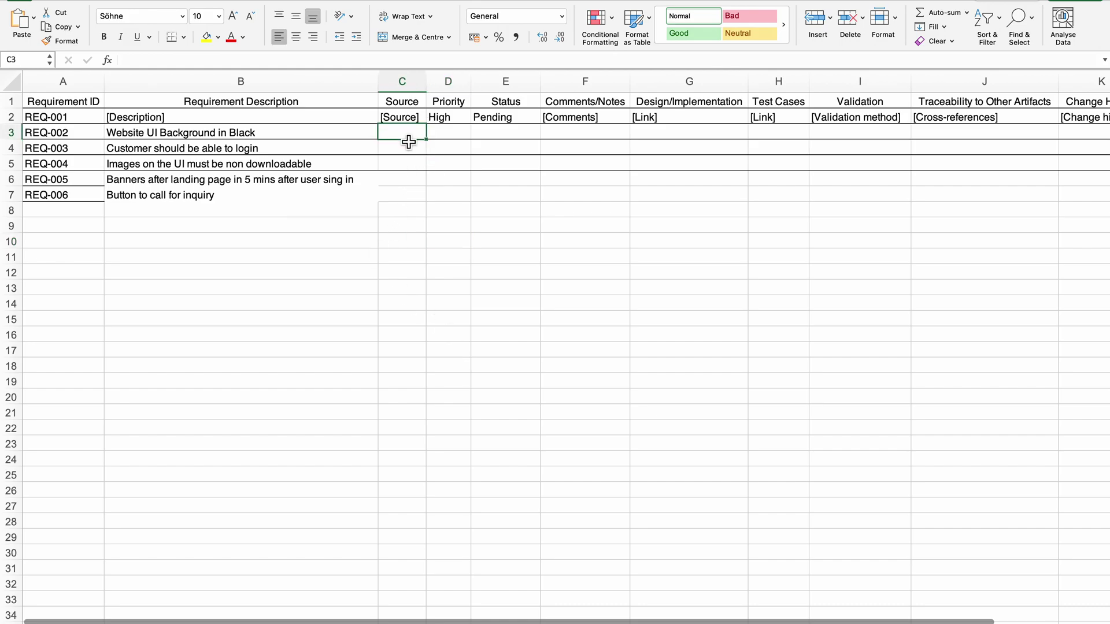
pyautogui.write('Stake 1')
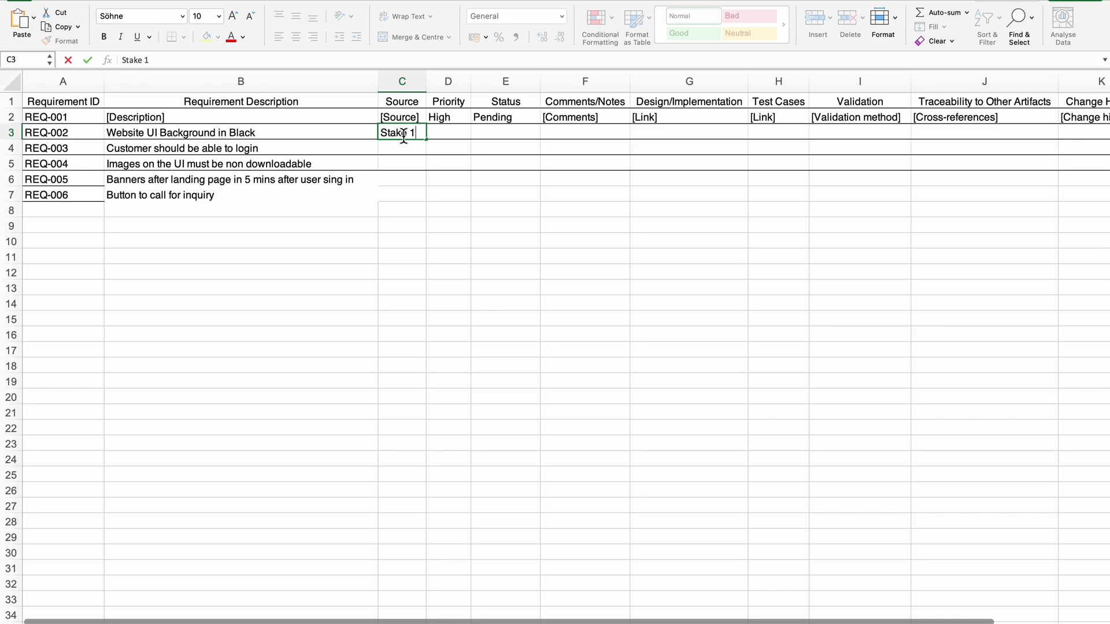
pyautogui.press('Return')
pyautogui.write('BB')
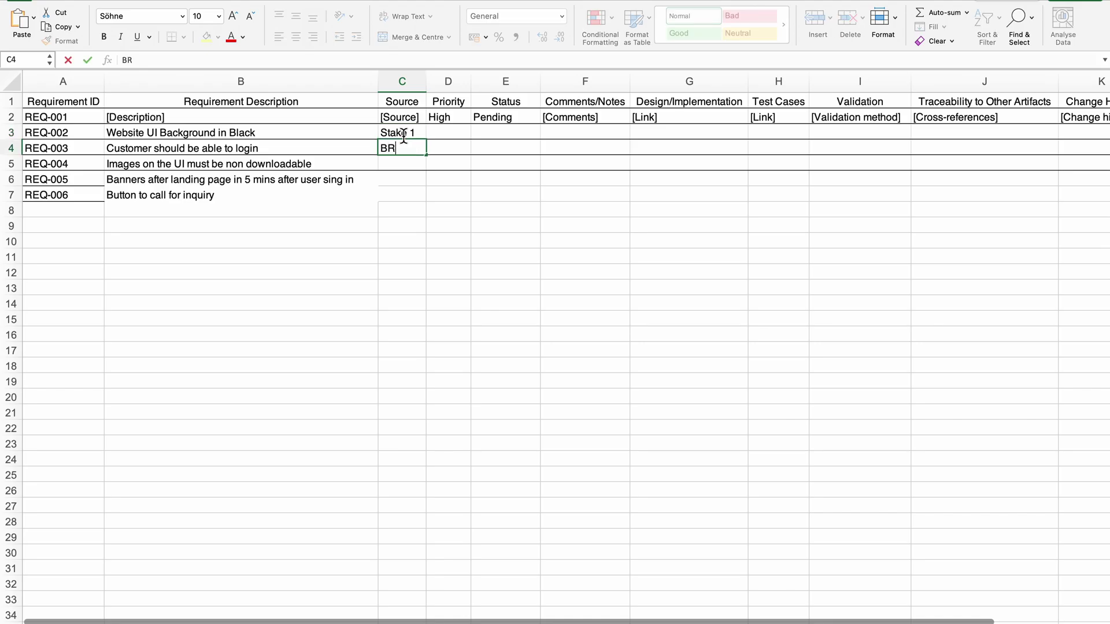
pyautogui.press('Return')
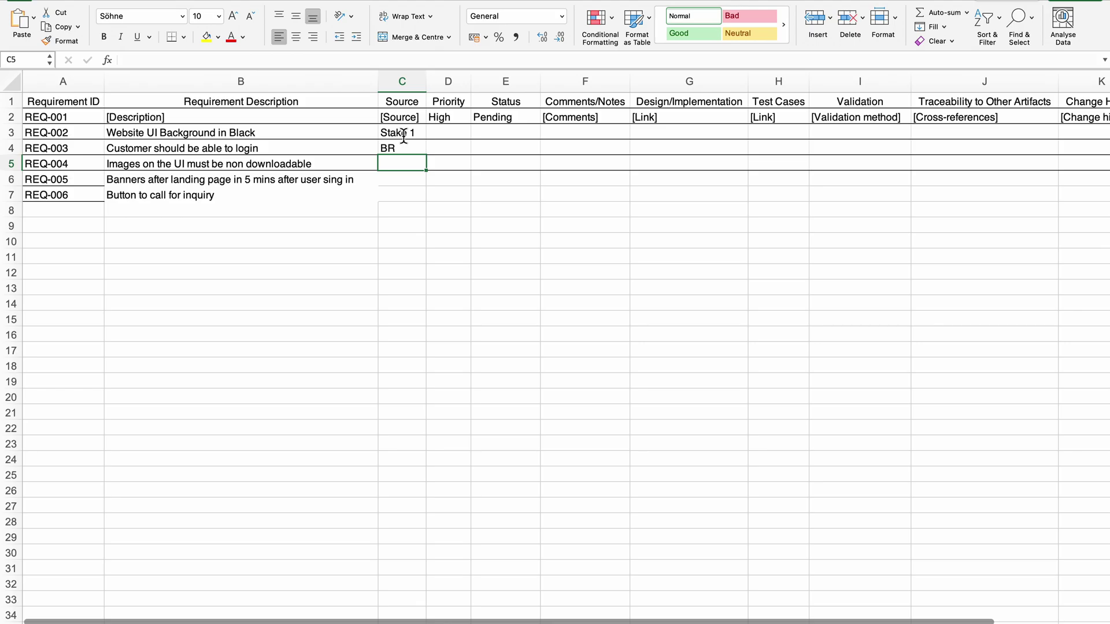
pyautogui.write('BR')
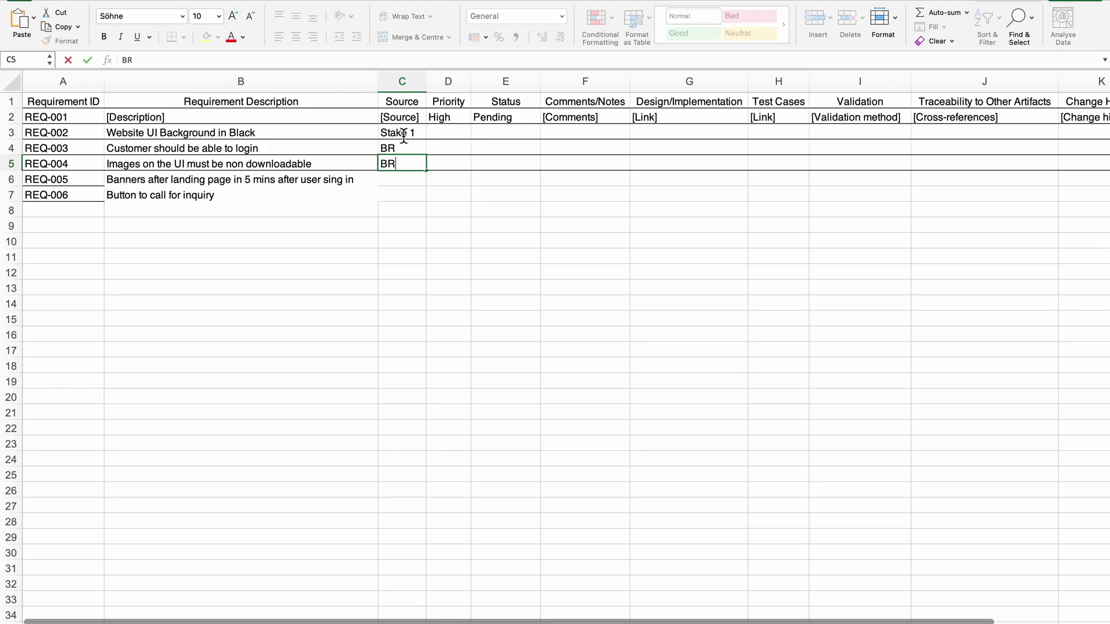
pyautogui.press('Return')
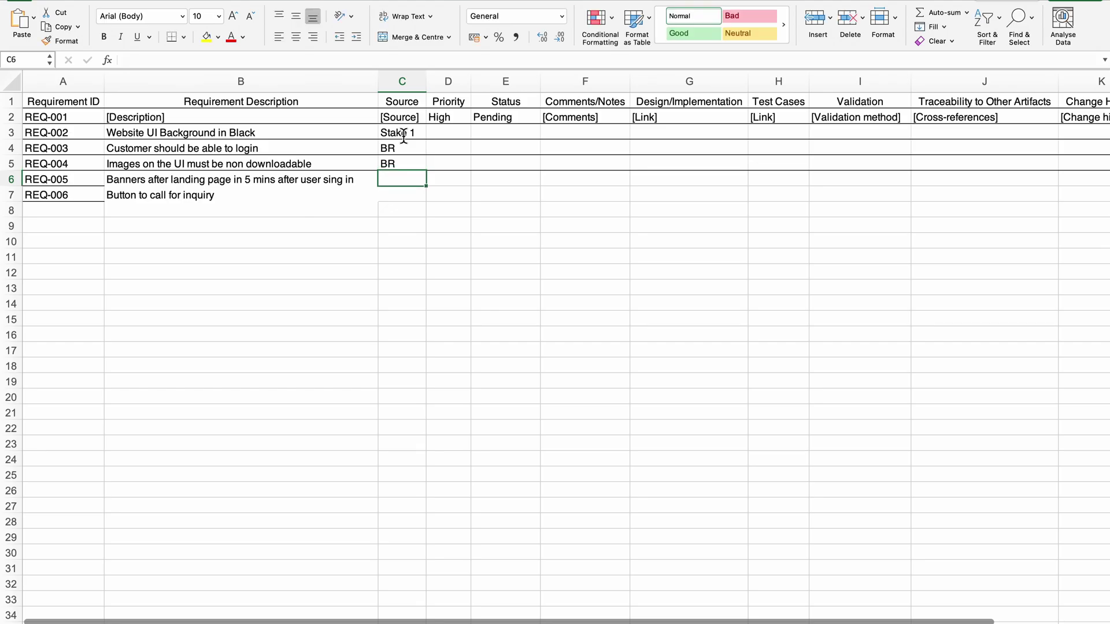
pyautogui.write('NFR')
pyautogui.press('Return')
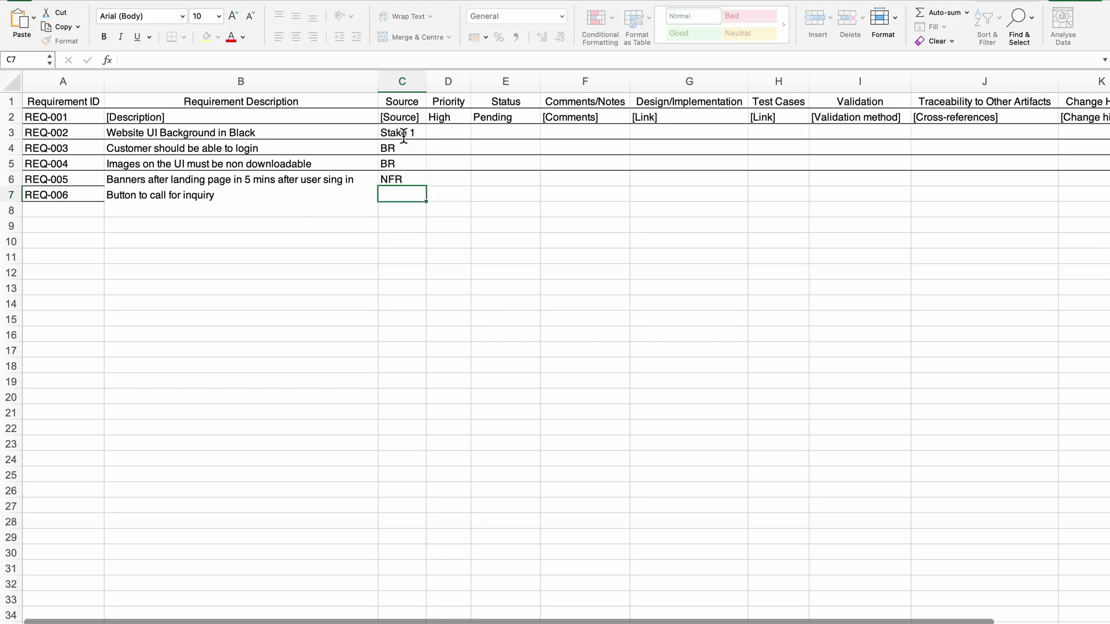
# Step: Replace the source of REQ-002 with BR
pyautogui.press('Up')
pyautogui.press('Up')
pyautogui.press('Up')
pyautogui.press('Up')
pyautogui.press('Up')
pyautogui.click(403, 136)
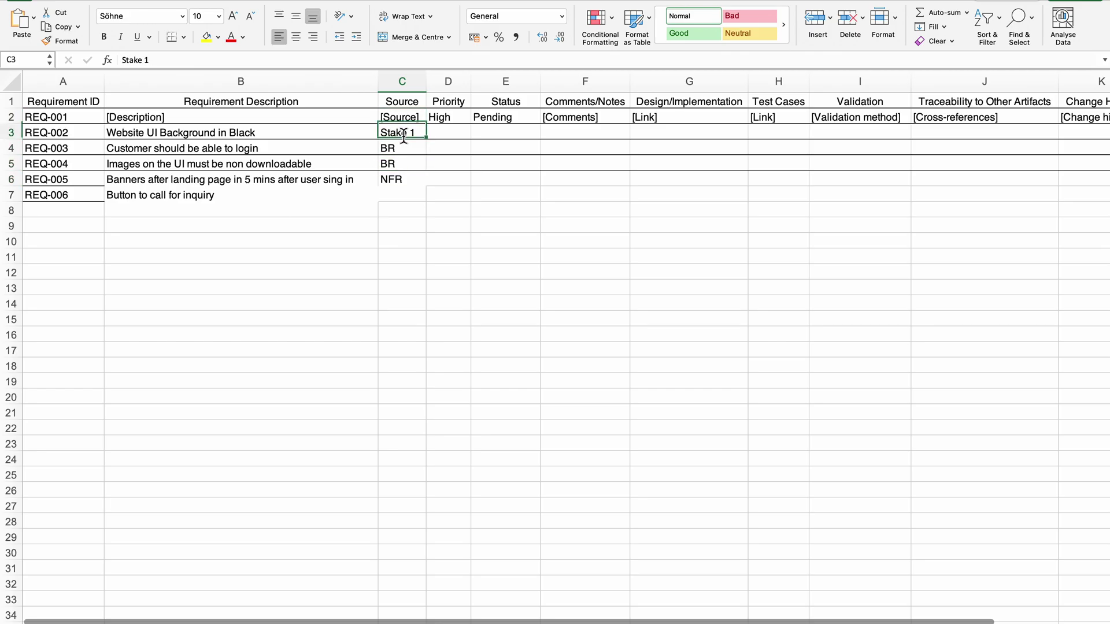
pyautogui.write('BR')
# Step: Enter FR as the source for REQ-006
pyautogui.press('Down')
pyautogui.press('Down')
pyautogui.press('Down')
pyautogui.press('Down')
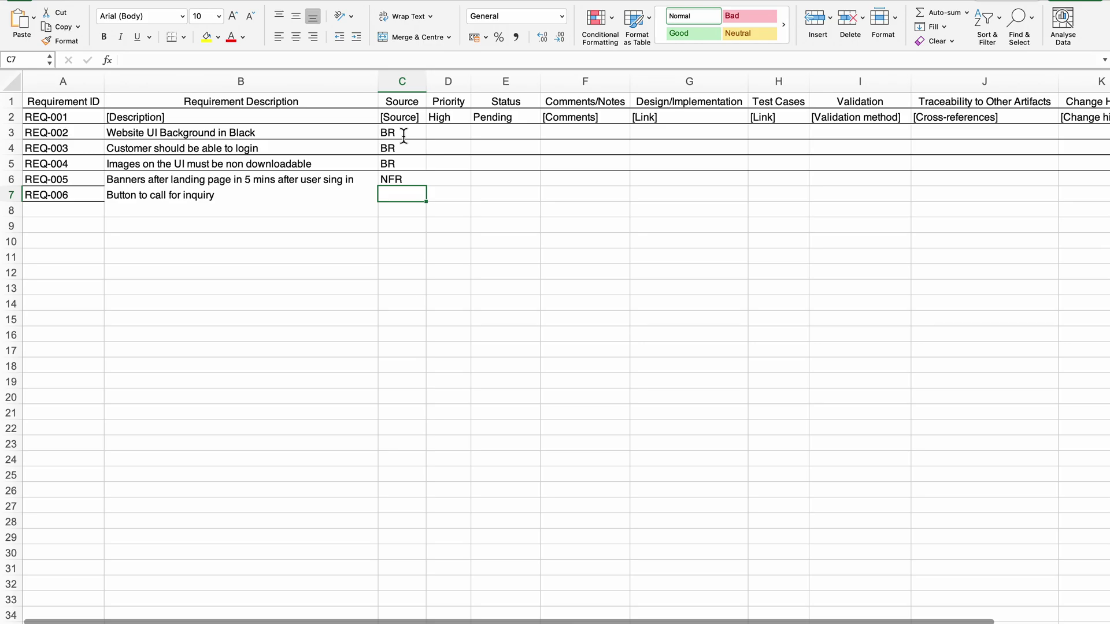
pyautogui.write('FR')
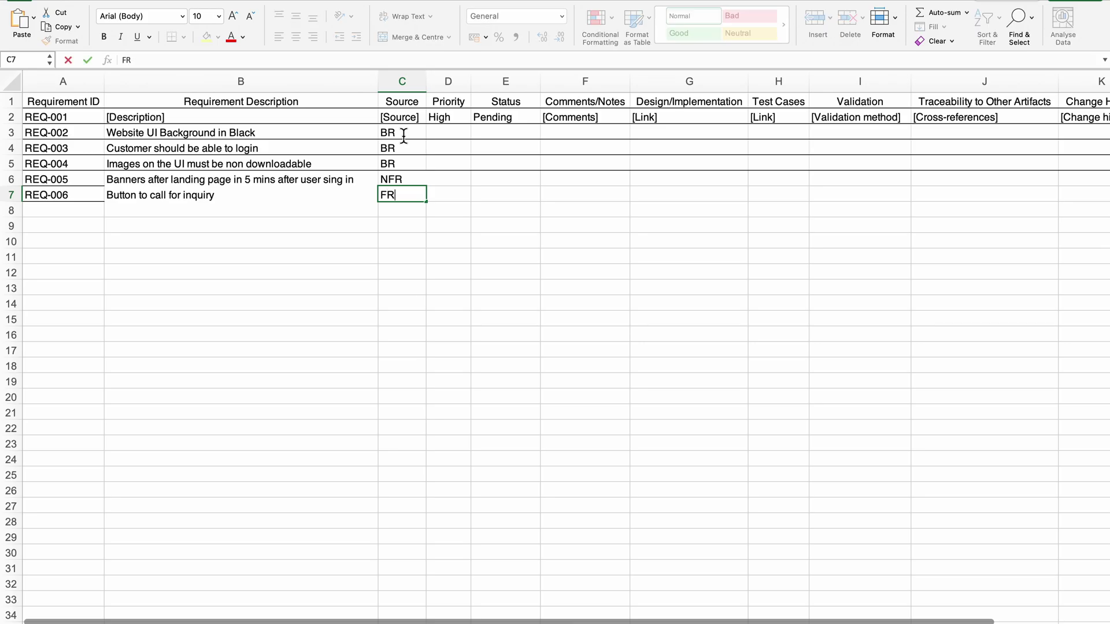
pyautogui.click(462, 230)
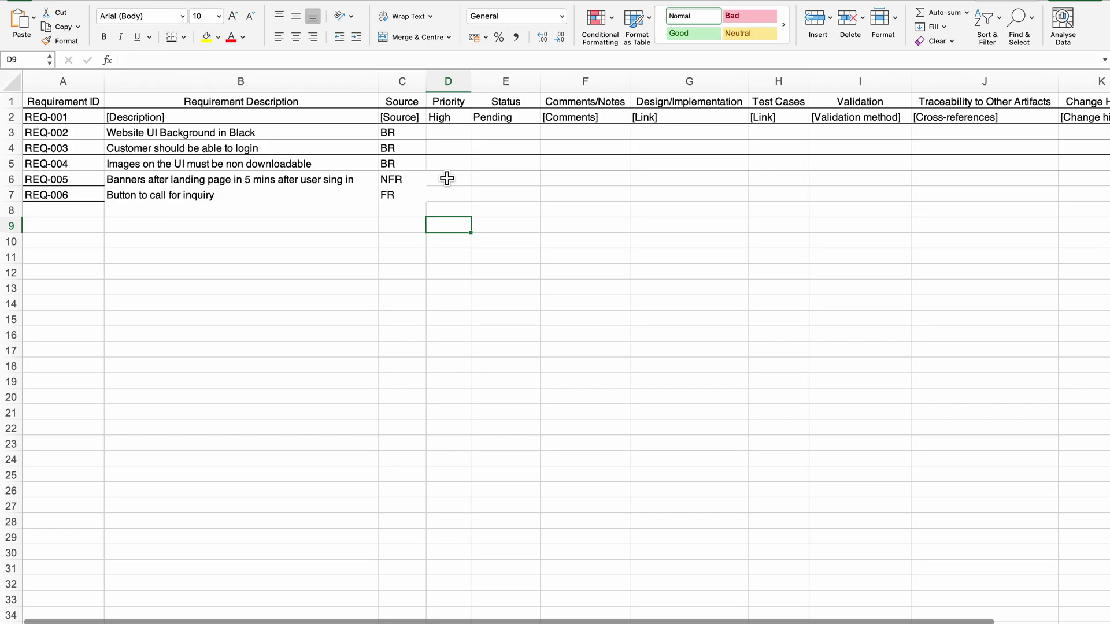
# Step: Fill in the Priority column with Low for REQ-002 and High for REQ-003 through REQ-006
pyautogui.click(455, 139)
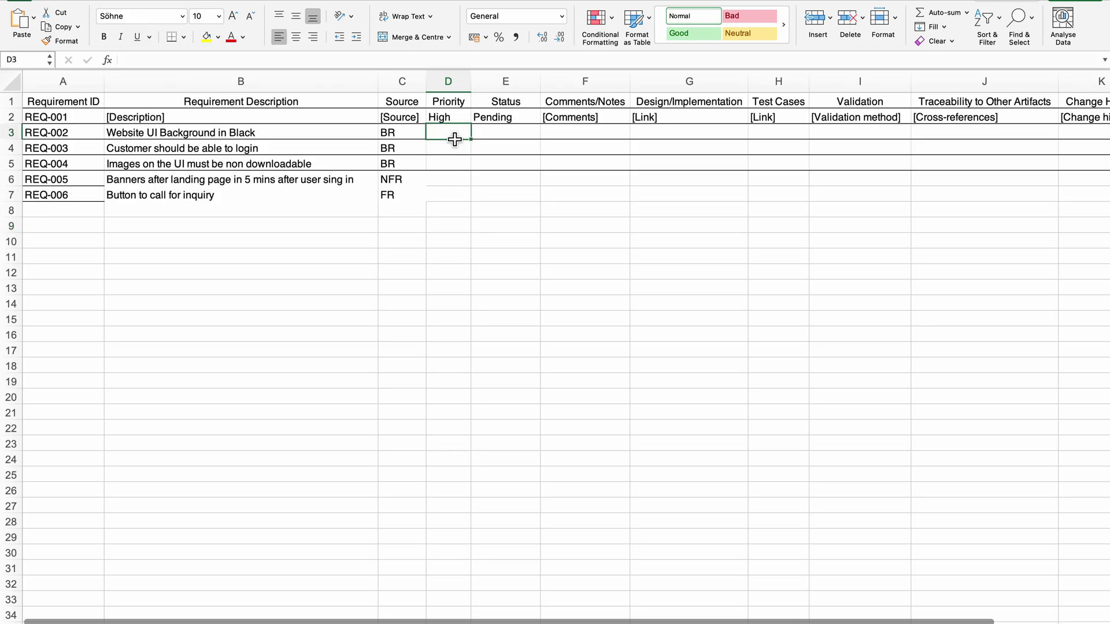
pyautogui.write('Low')
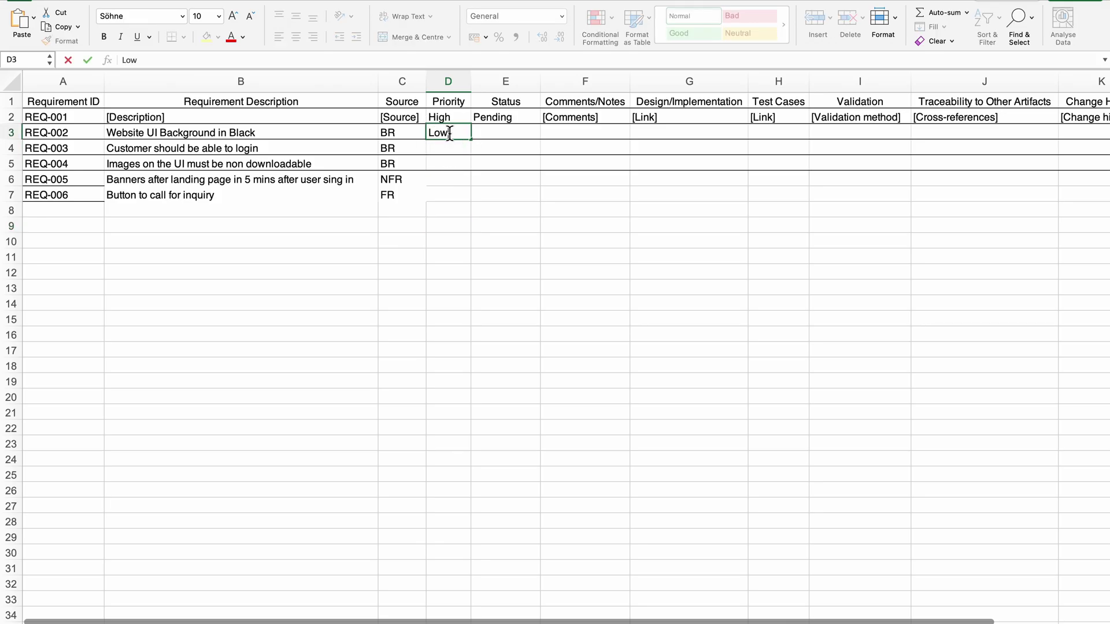
pyautogui.press('Return')
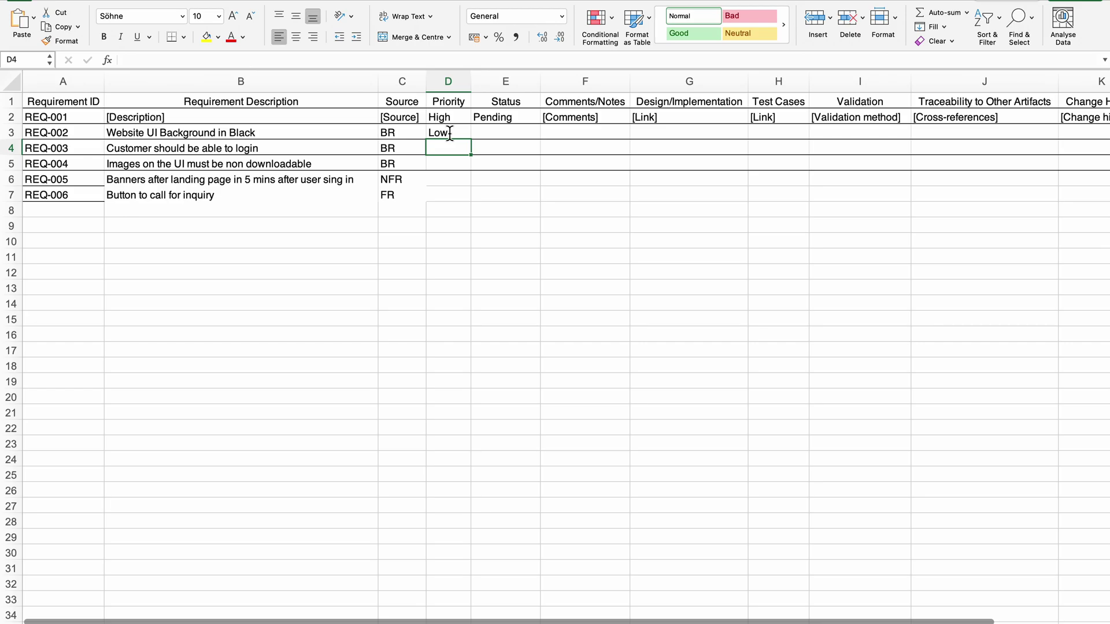
pyautogui.write('High')
pyautogui.press('Return')
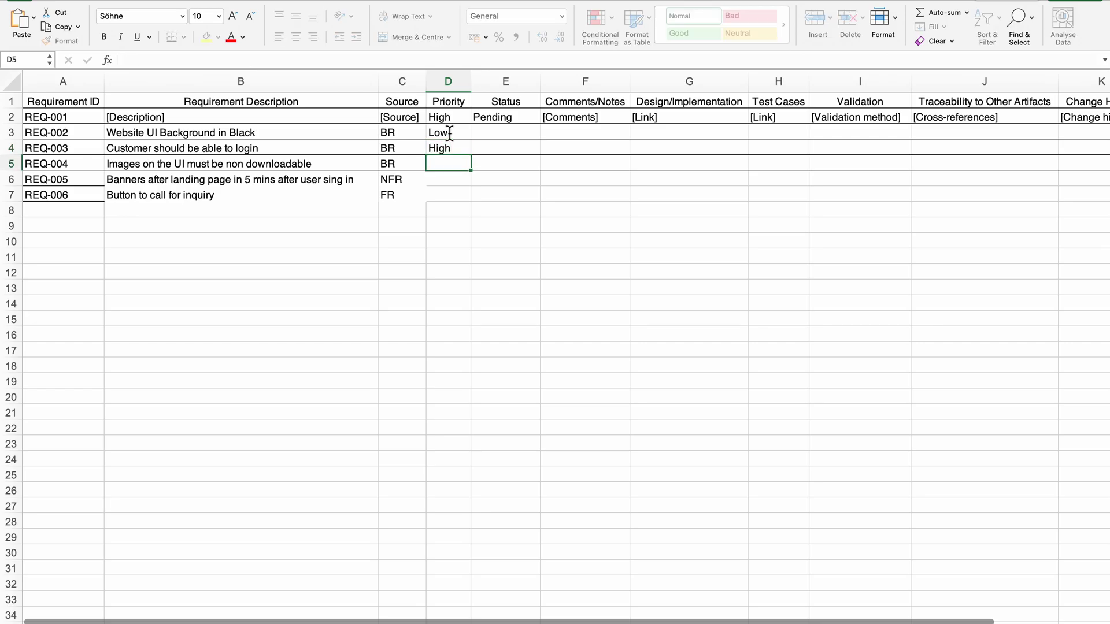
pyautogui.write('H')
pyautogui.press('Return')
pyautogui.write('High')
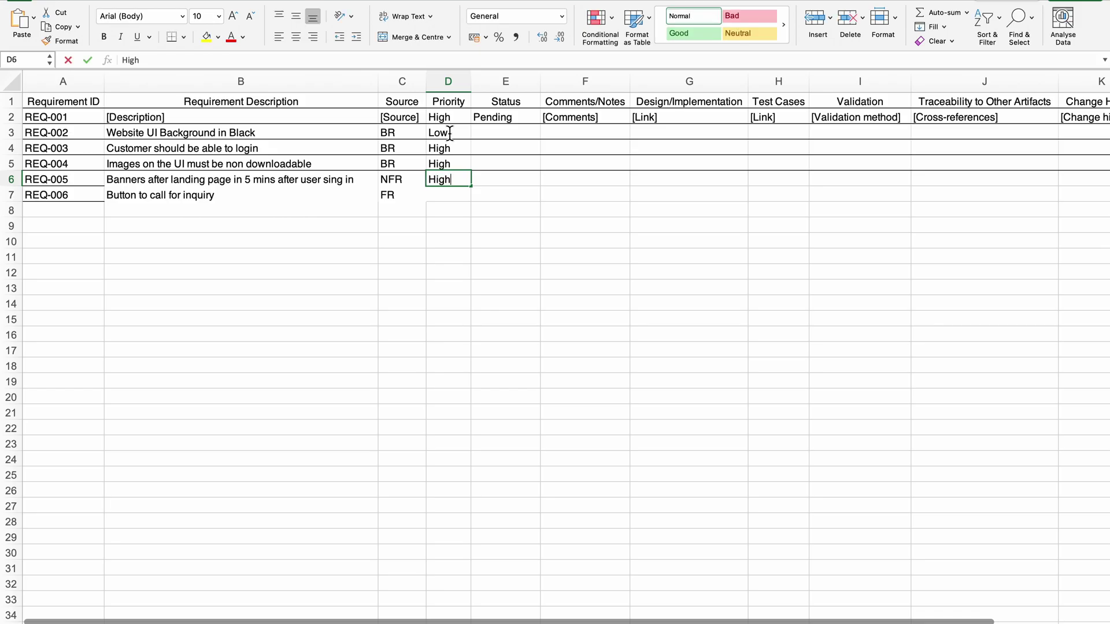
pyautogui.press('Return')
pyautogui.write('Hgh')
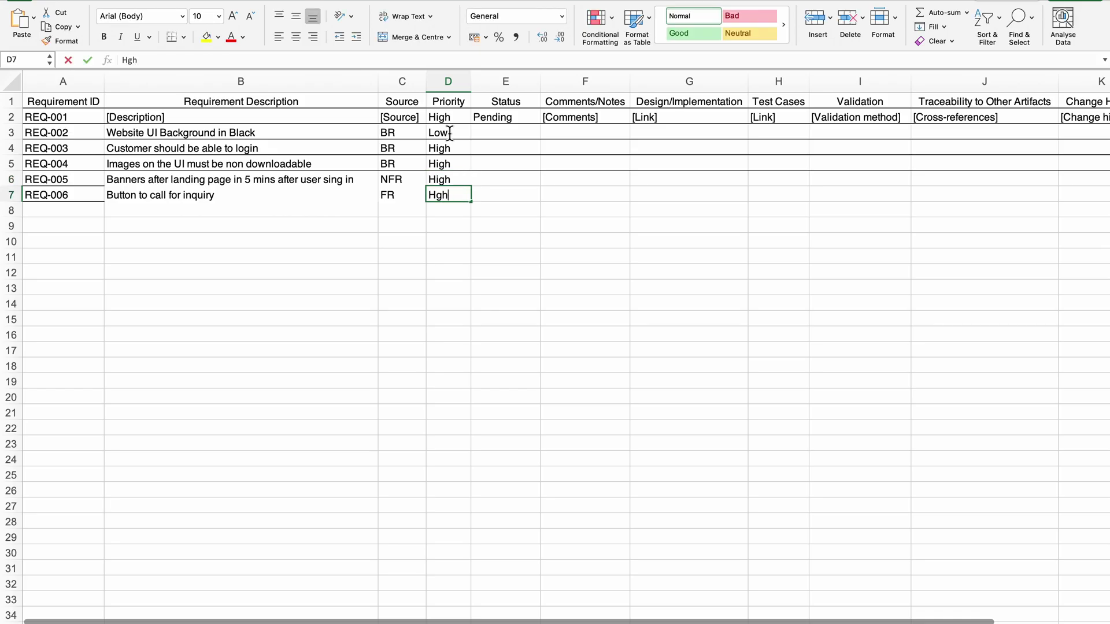
pyautogui.press('BackSpace')
pyautogui.press('BackSpace')
pyautogui.write('igh')
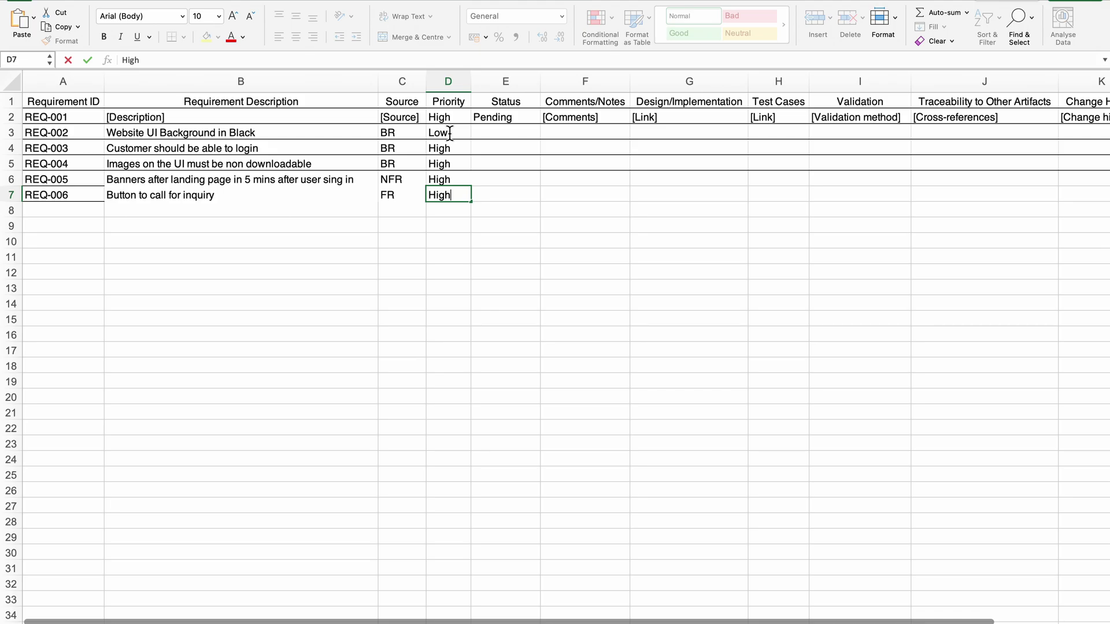
# Step: Review the descriptions of REQ-002 through REQ-006 to work out which requirements depend on one another
pyautogui.click(495, 258)
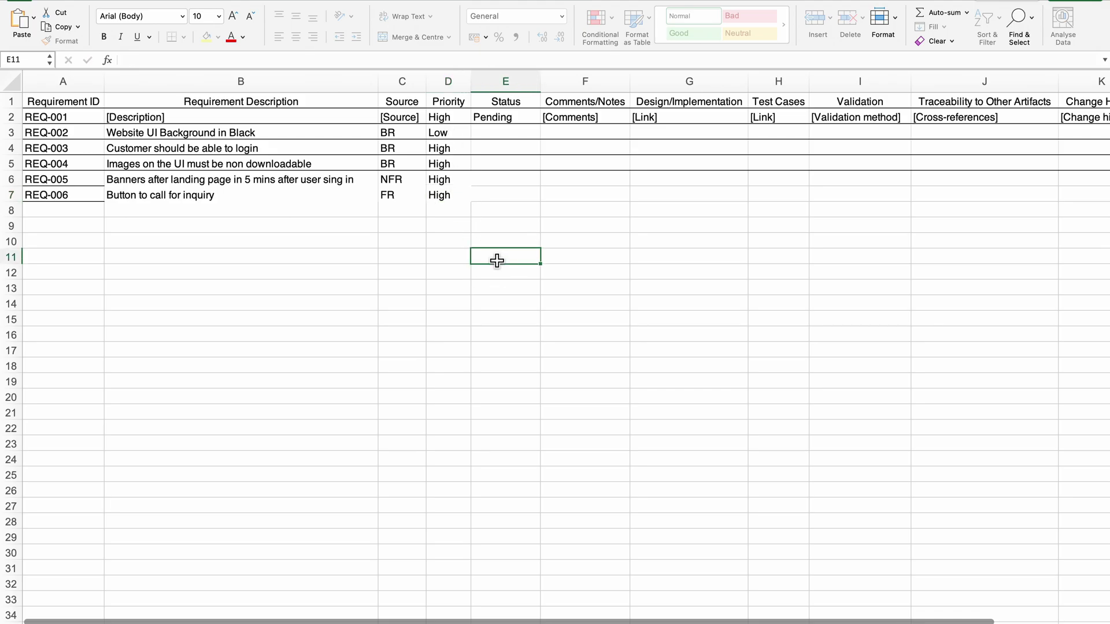
pyautogui.click(207, 139)
pyautogui.hscroll(3, 207, 141)
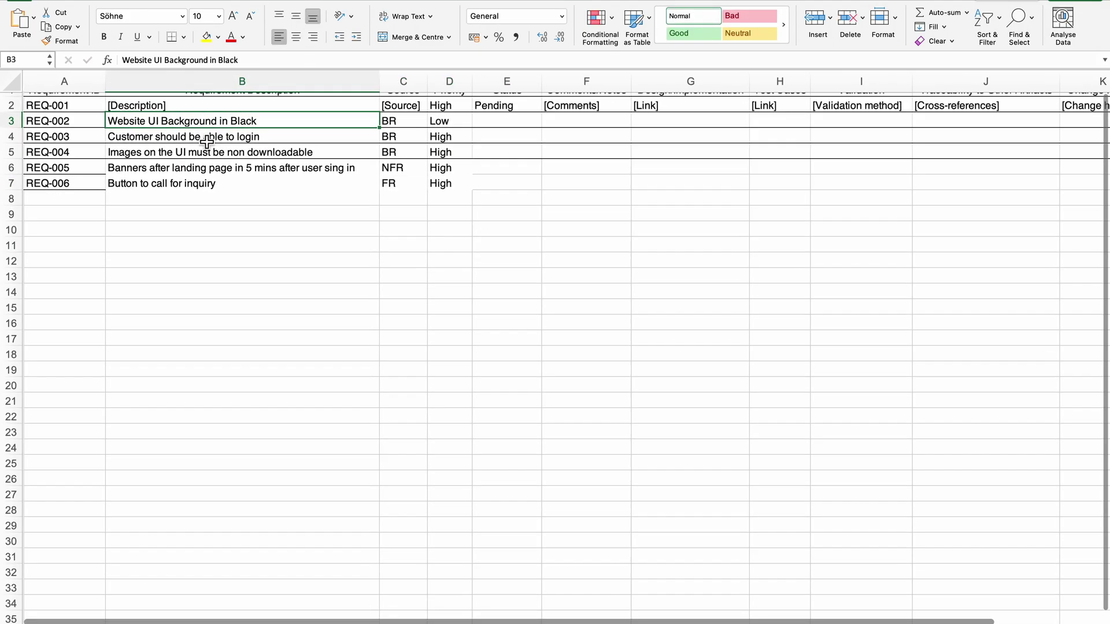
pyautogui.hscroll(2, 207, 141)
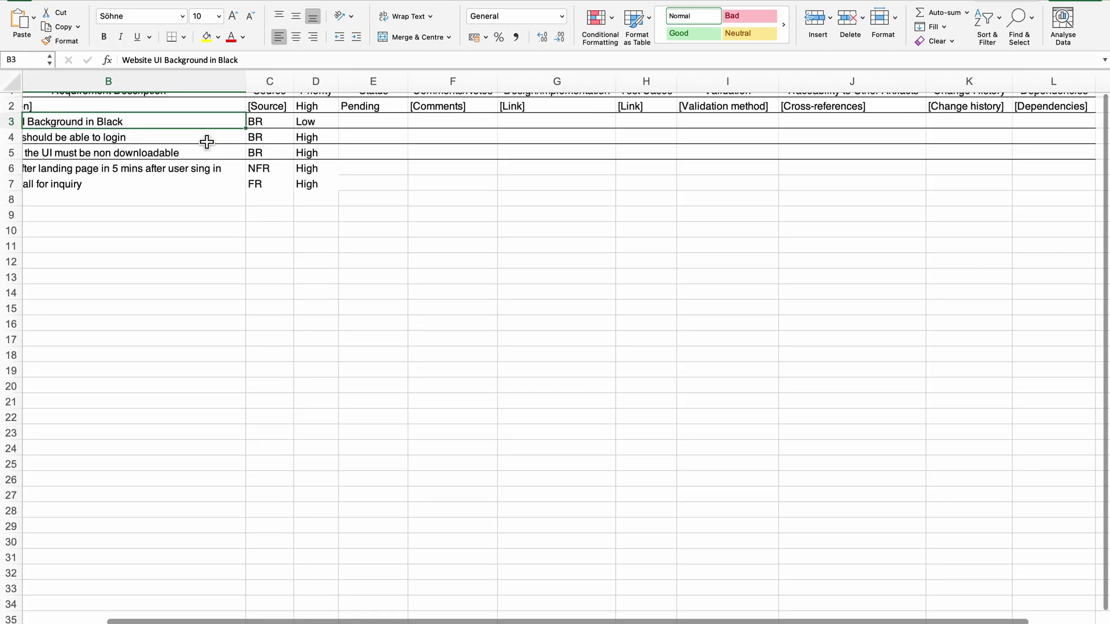
pyautogui.hscroll(-5, 207, 142)
pyautogui.scroll(2, 207, 141)
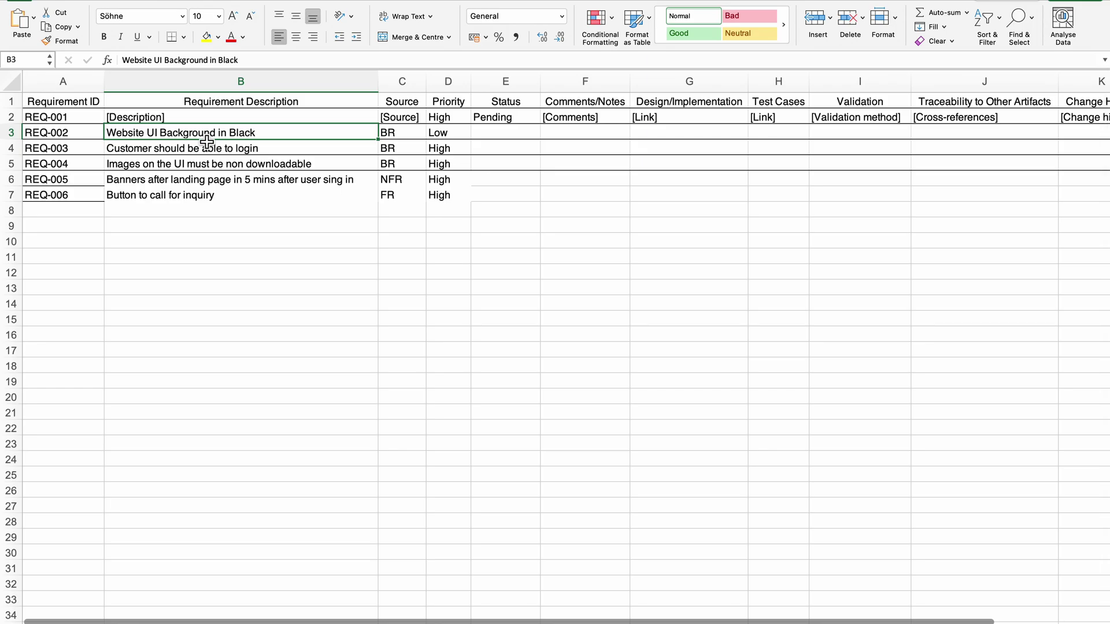
pyautogui.click(266, 171)
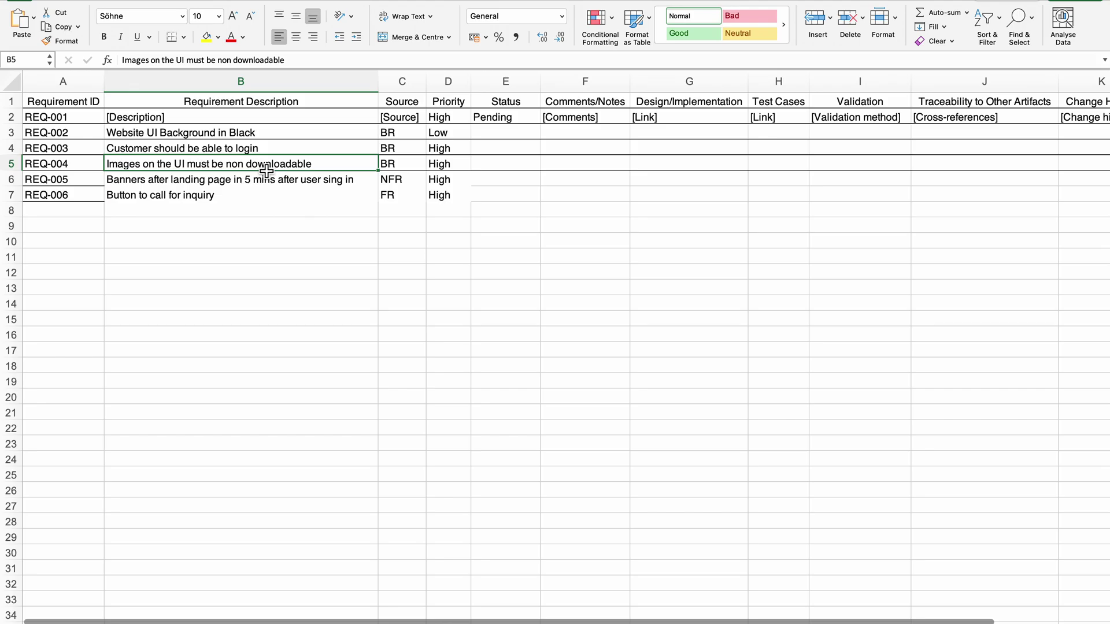
pyautogui.click(287, 139)
pyautogui.click(268, 196)
pyautogui.click(271, 184)
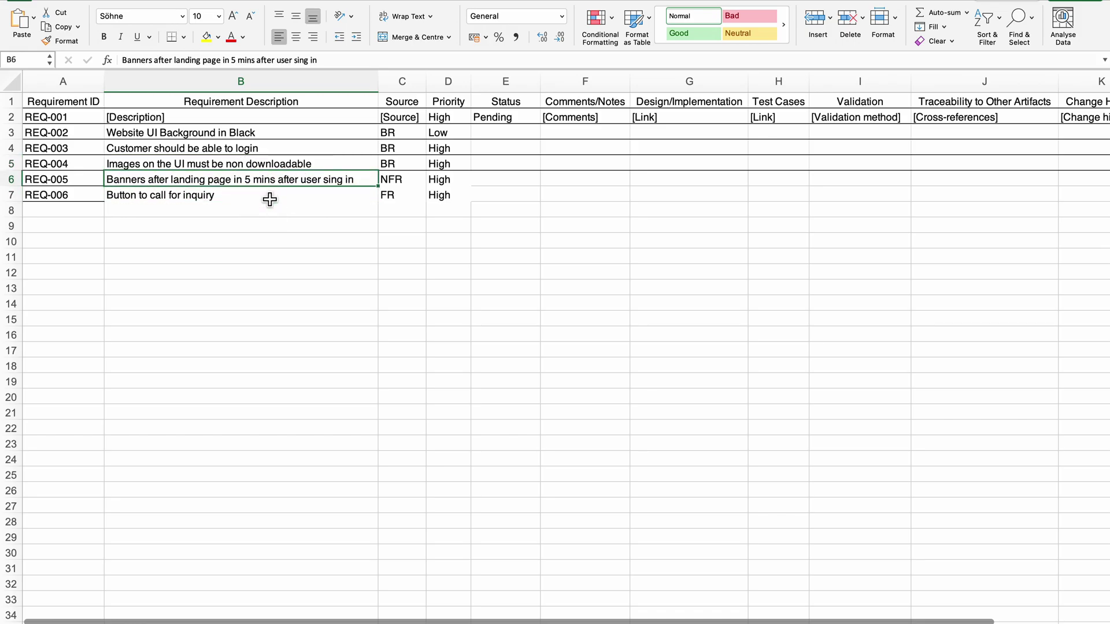
pyautogui.click(270, 199)
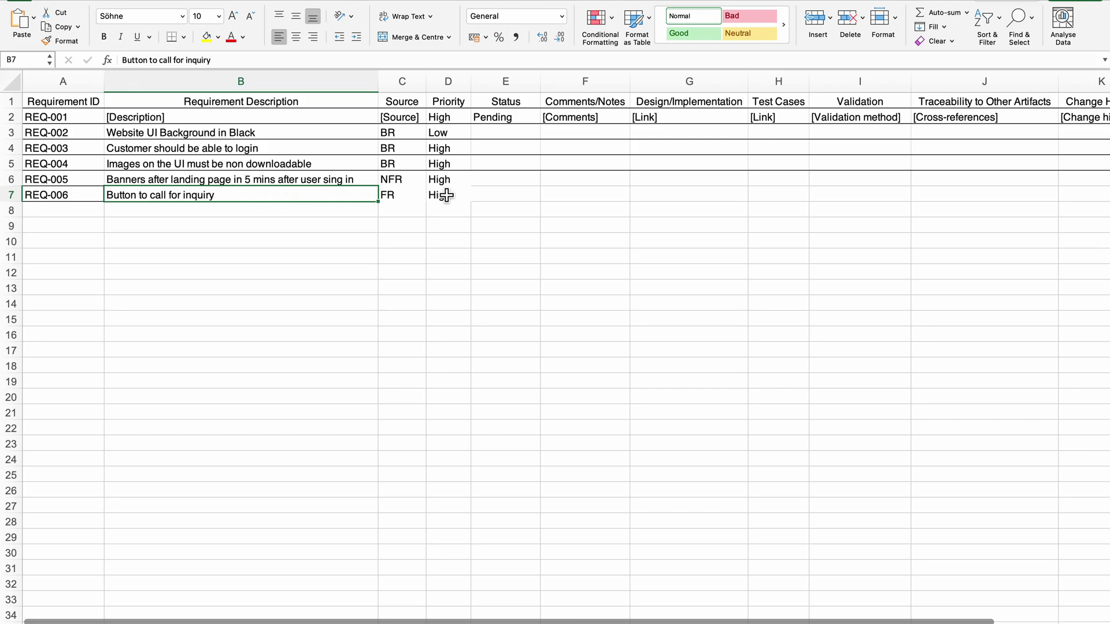
# Step: Enter R 4 in the Dependencies column for REQ-004
pyautogui.hscroll(3, 622, 183)
pyautogui.hscroll(5, 618, 183)
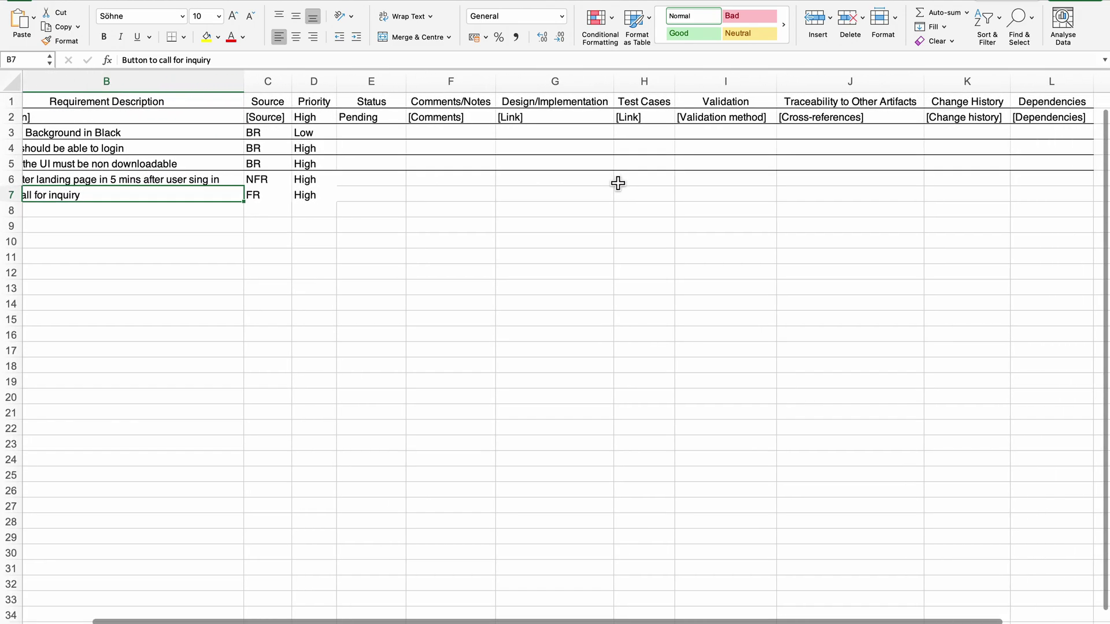
pyautogui.scroll(1, 687, 175)
pyautogui.hscroll(2, 723, 174)
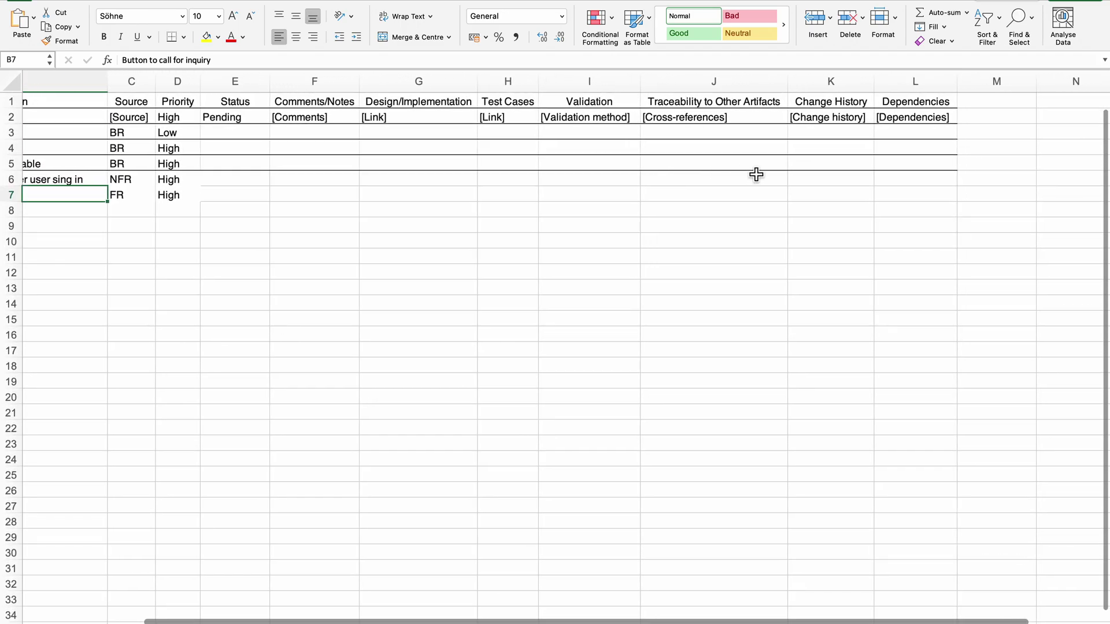
pyautogui.click(895, 164)
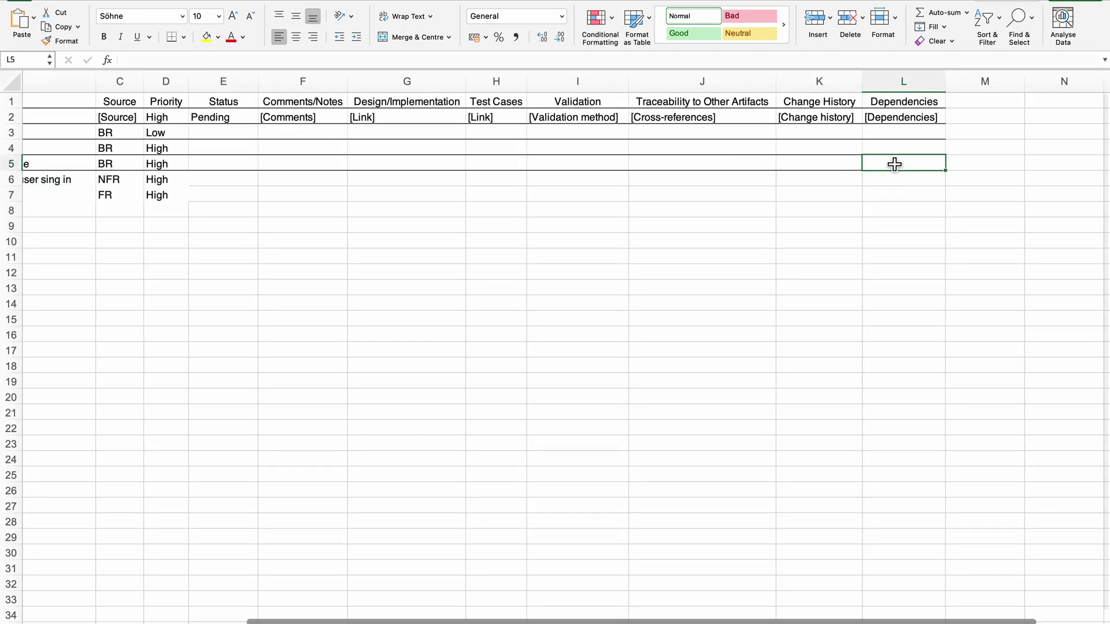
pyautogui.write('R')
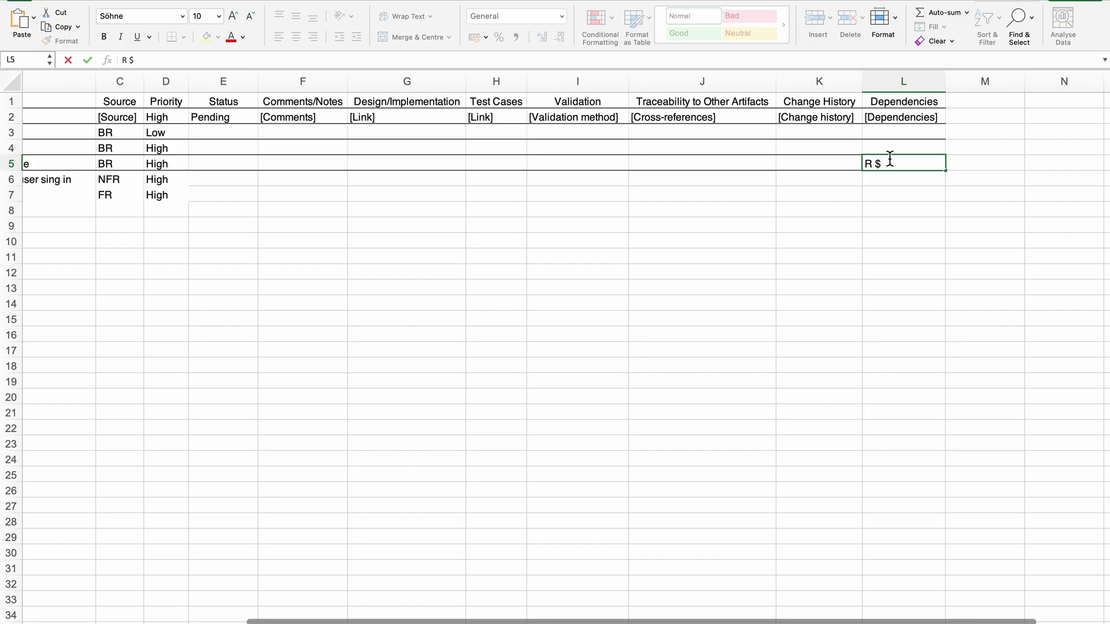
pyautogui.write(' 4')
pyautogui.click(872, 225)
# Step: Enter R4 as the dependency of REQ-002 and set the dependency of REQ-004 to R 2
pyautogui.hscroll(-5, 793, 209)
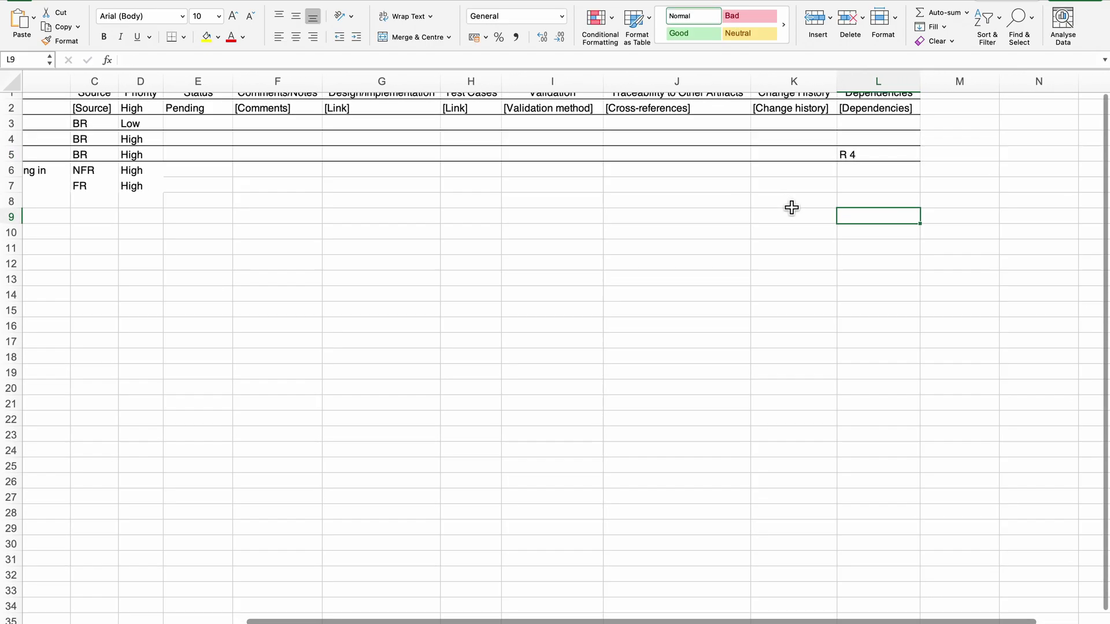
pyautogui.hscroll(-3, 717, 185)
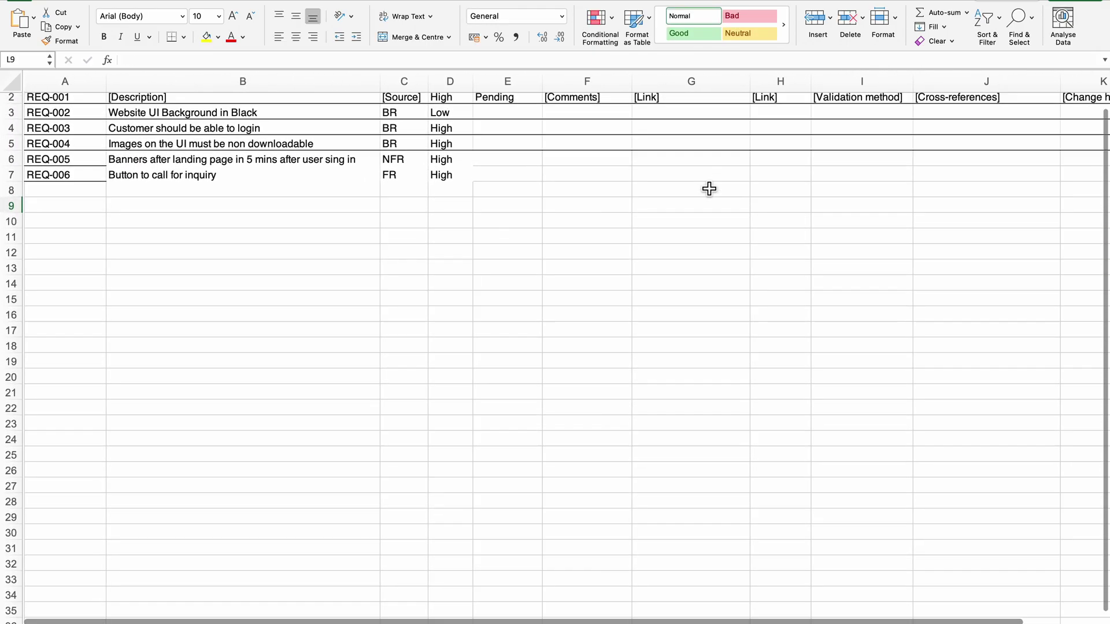
pyautogui.scroll(1, 709, 189)
pyautogui.hscroll(5, 710, 188)
pyautogui.scroll(2, 878, 147)
pyautogui.hscroll(2, 879, 147)
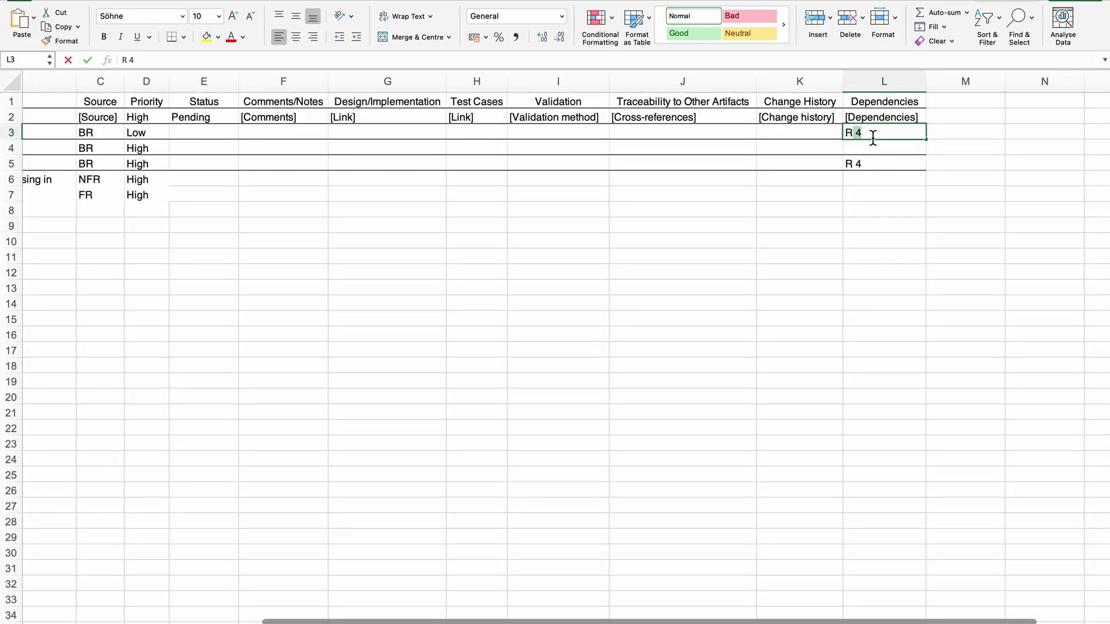
pyautogui.press('BackSpace')
pyautogui.write('4')
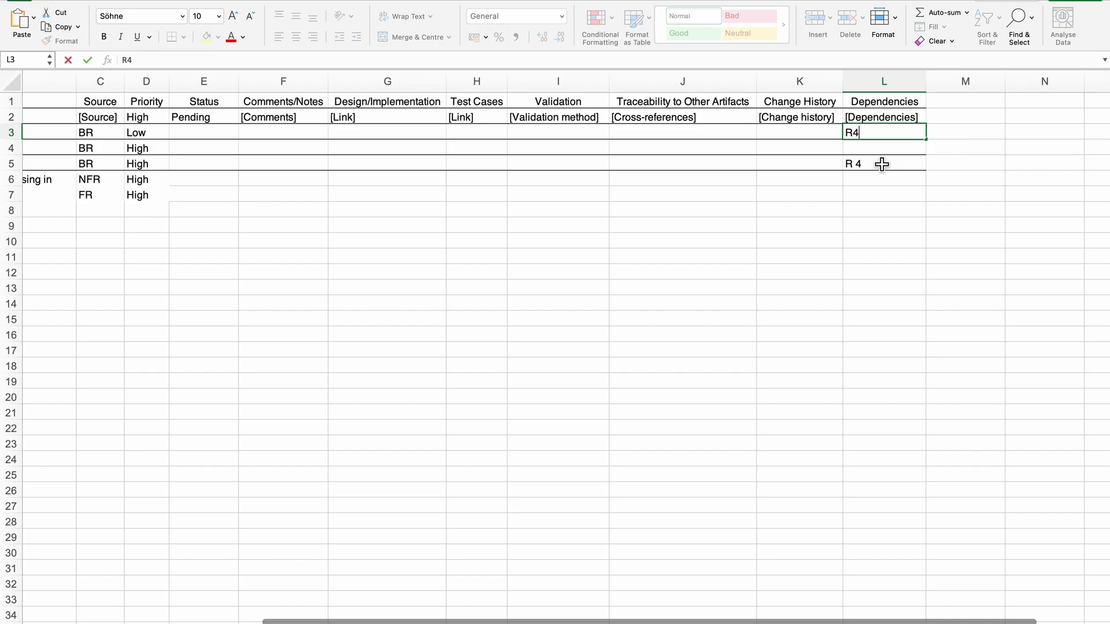
pyautogui.doubleClick(878, 164)
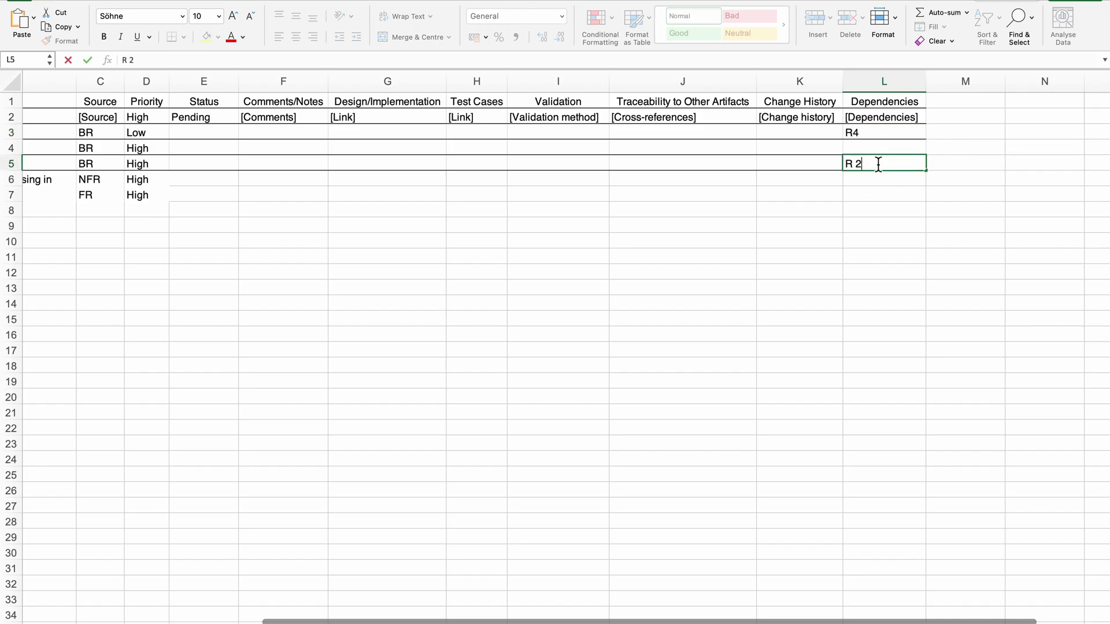
pyautogui.click(834, 215)
# Step: Compare the Dependencies column with the requirement descriptions, focusing on how REQ-003 and REQ-005 relate
pyautogui.hscroll(2, 833, 215)
pyautogui.hscroll(-5, 832, 215)
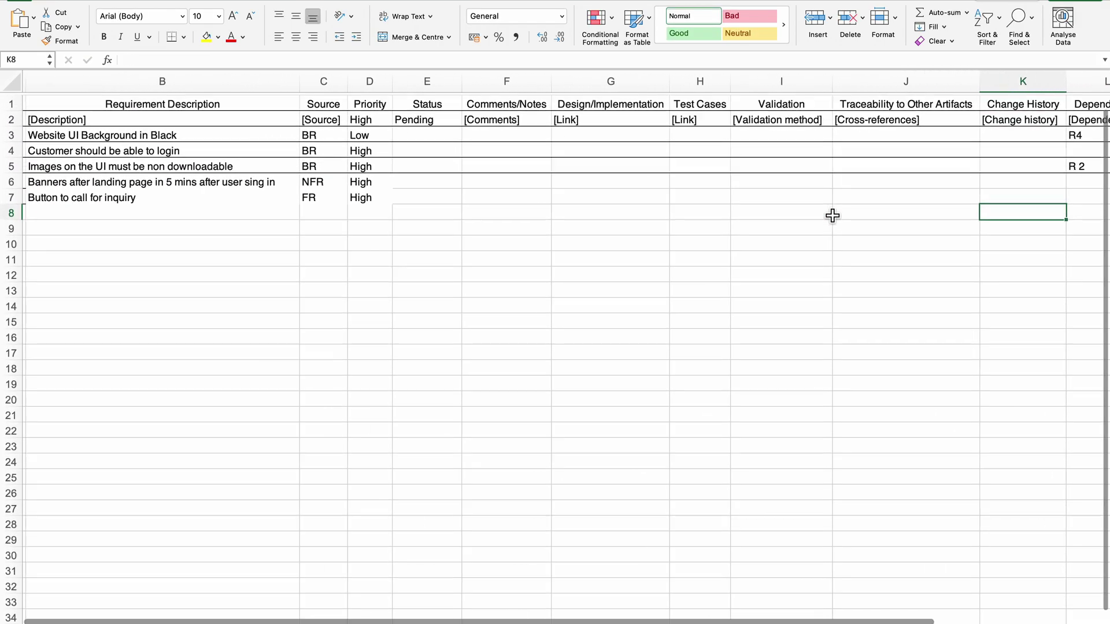
pyautogui.hscroll(-3, 832, 215)
pyautogui.scroll(-1, 650, 193)
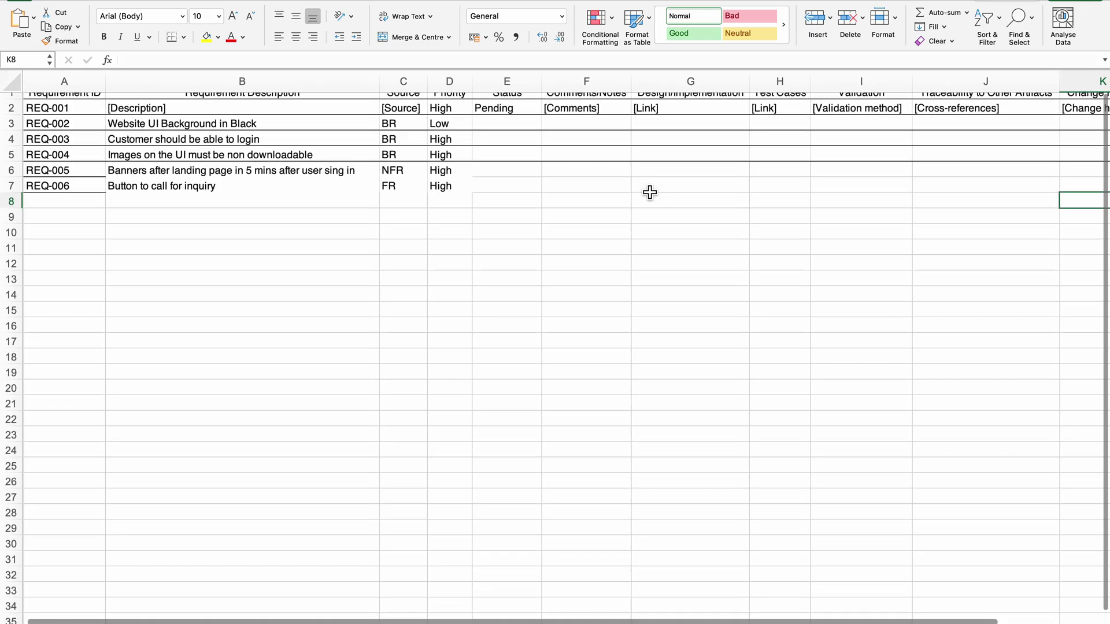
pyautogui.scroll(1, 650, 193)
pyautogui.hscroll(5, 650, 191)
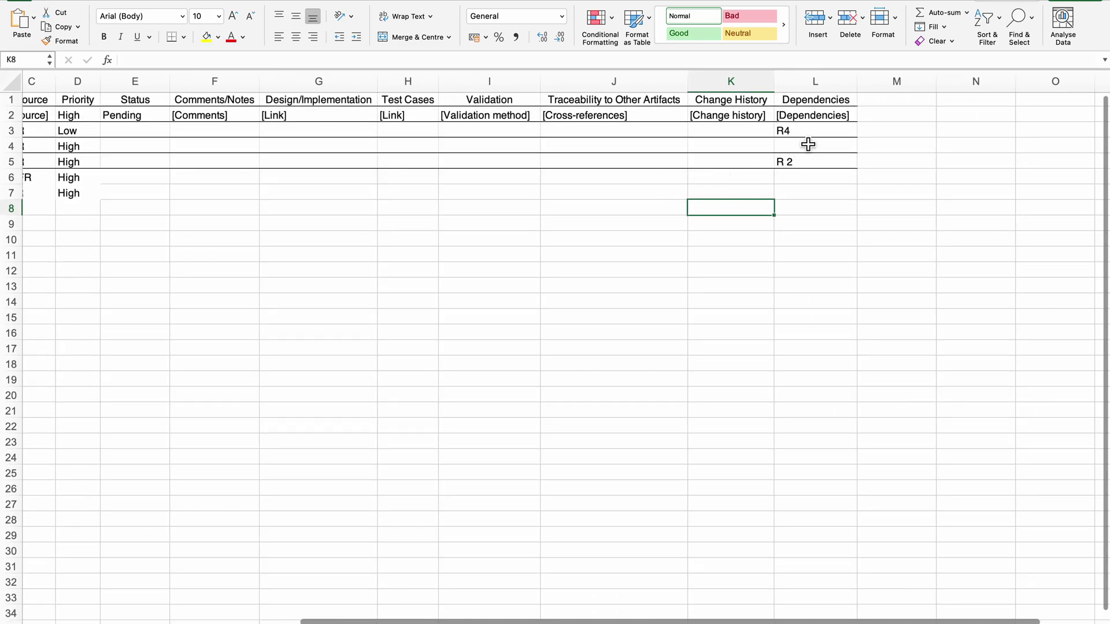
pyautogui.scroll(-2, 805, 163)
pyautogui.hscroll(2, 805, 165)
pyautogui.hscroll(-3, 798, 156)
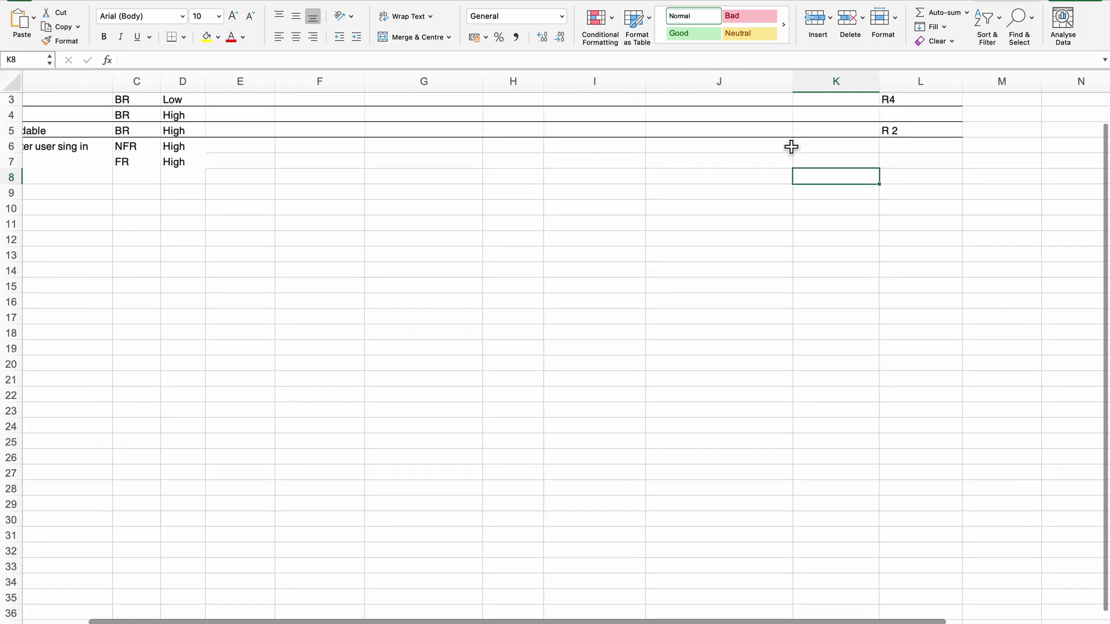
pyautogui.hscroll(-3, 726, 96)
pyautogui.scroll(2, 726, 96)
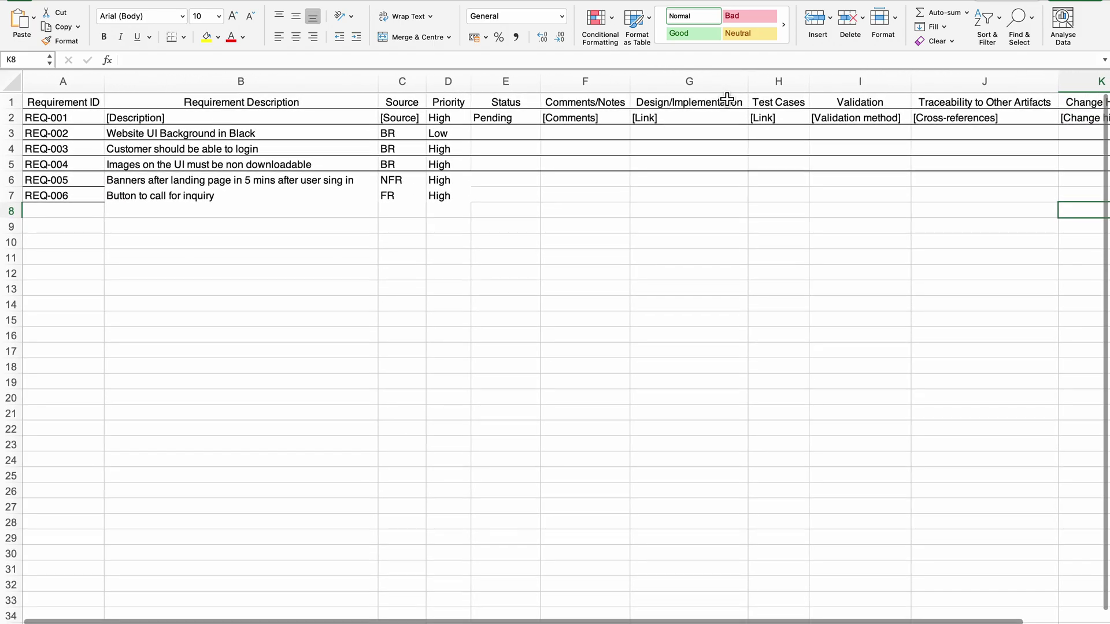
pyautogui.hscroll(1, 426, 191)
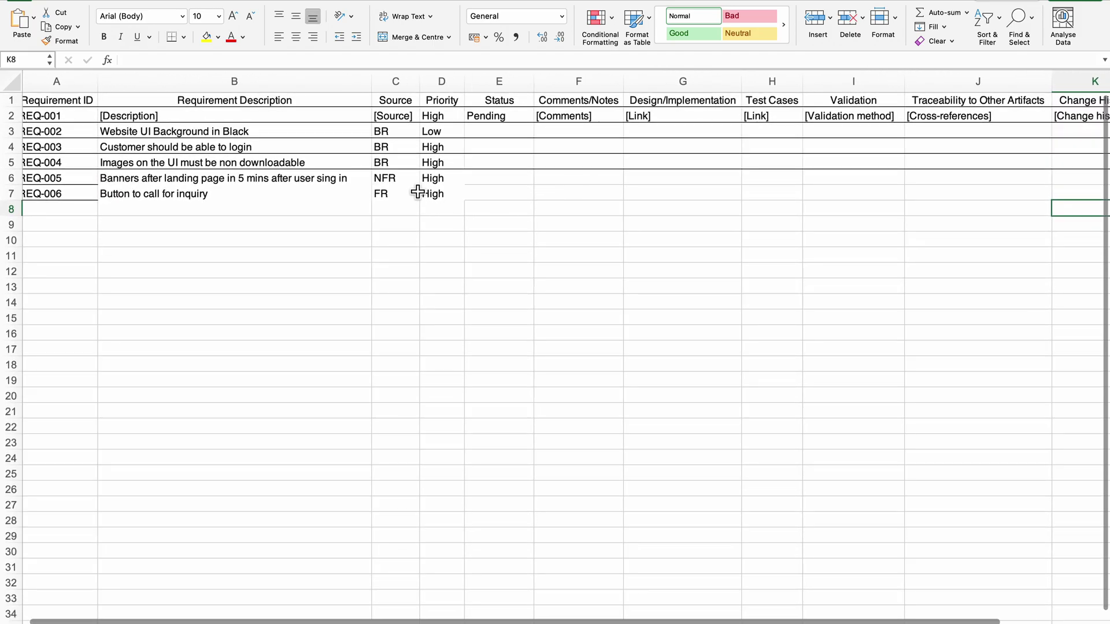
pyautogui.click(257, 184)
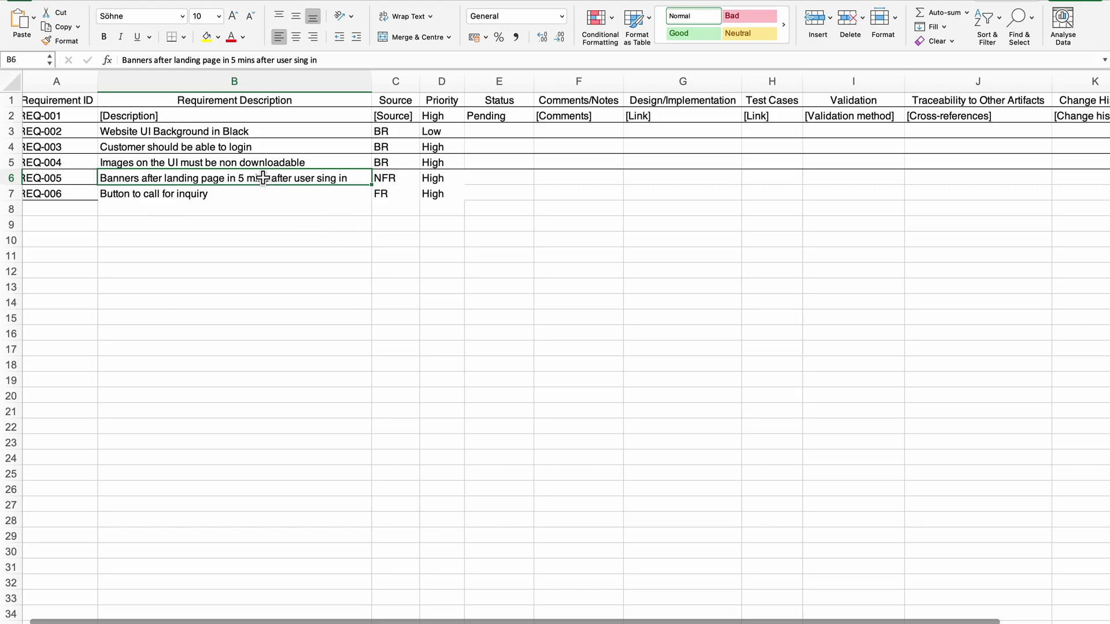
pyautogui.click(276, 153)
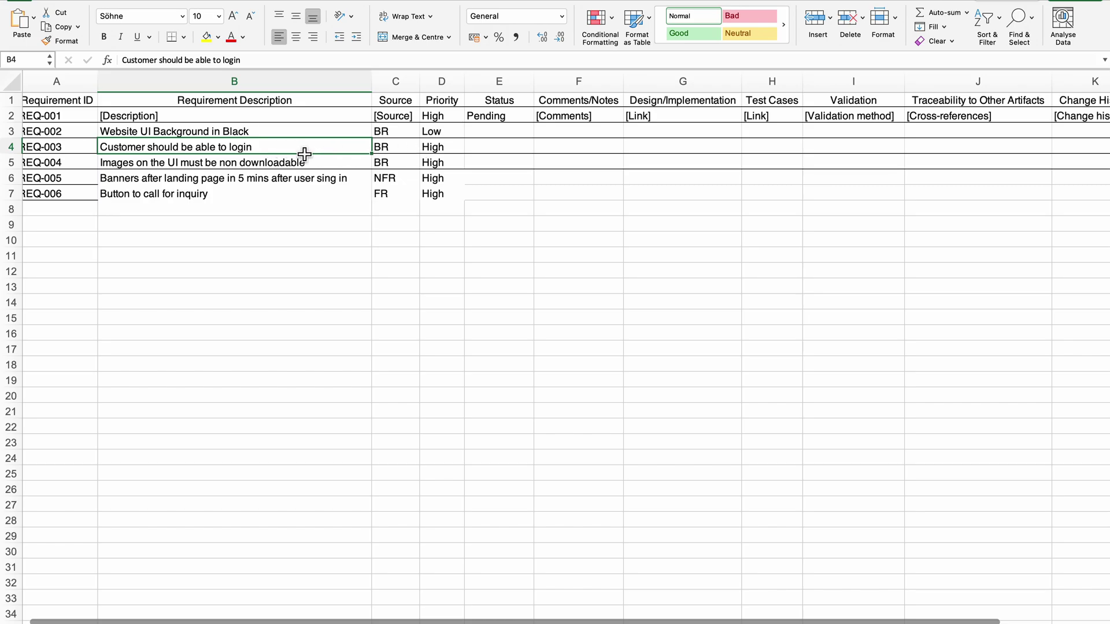
pyautogui.click(345, 181)
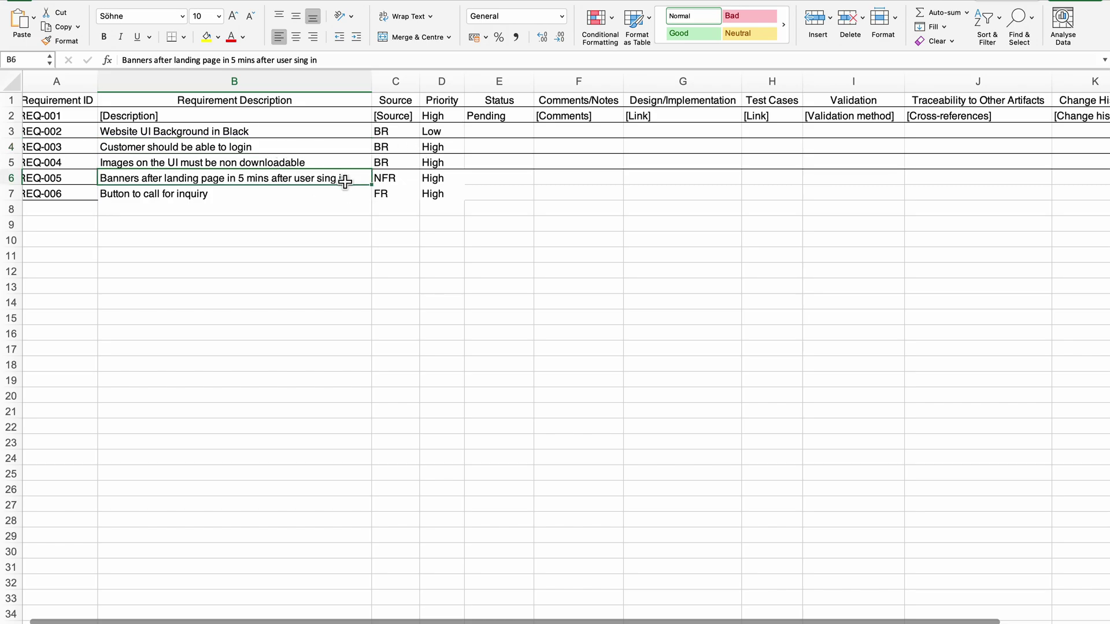
pyautogui.click(318, 153)
pyautogui.click(335, 182)
# Step: Enter R4 in the Dependencies column for REQ-005
pyautogui.hscroll(2, 507, 172)
pyautogui.hscroll(5, 508, 172)
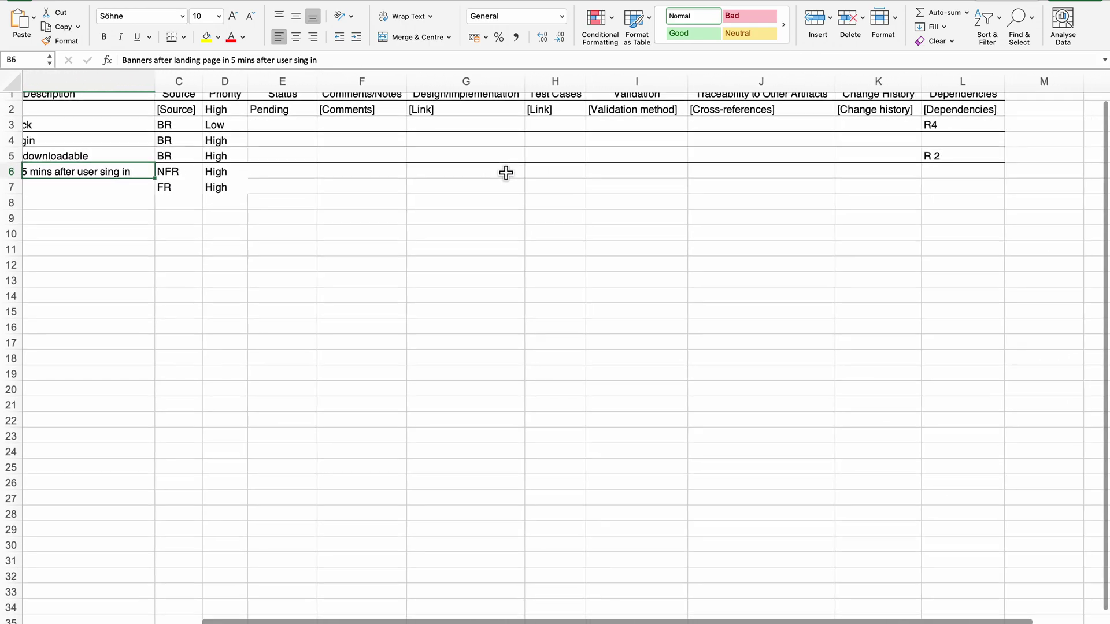
pyautogui.hscroll(-5, 506, 173)
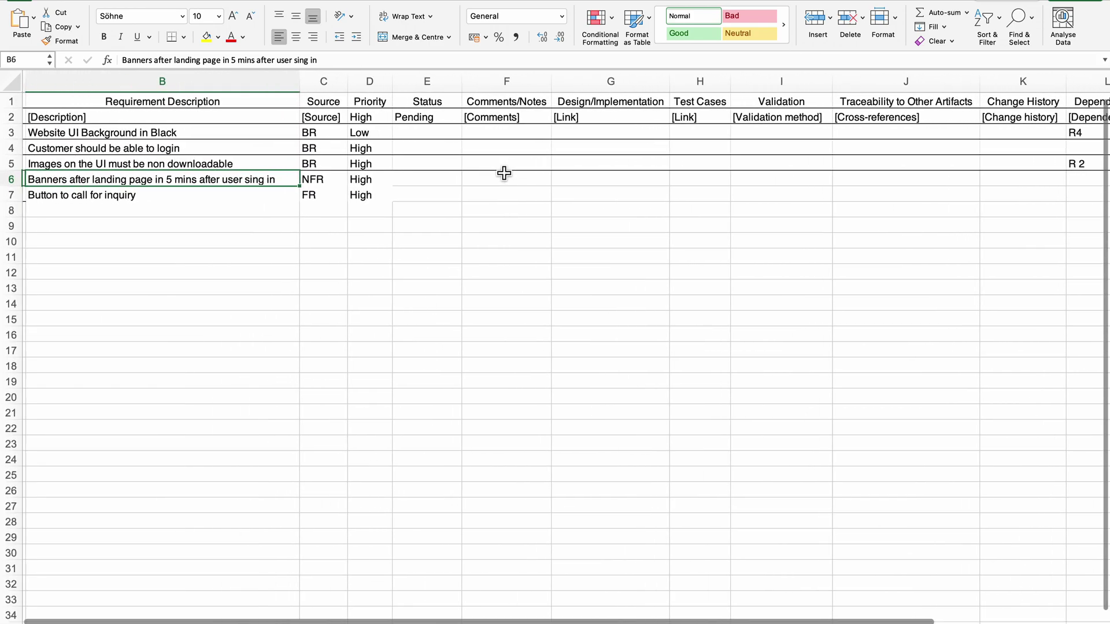
pyautogui.scroll(2, 503, 173)
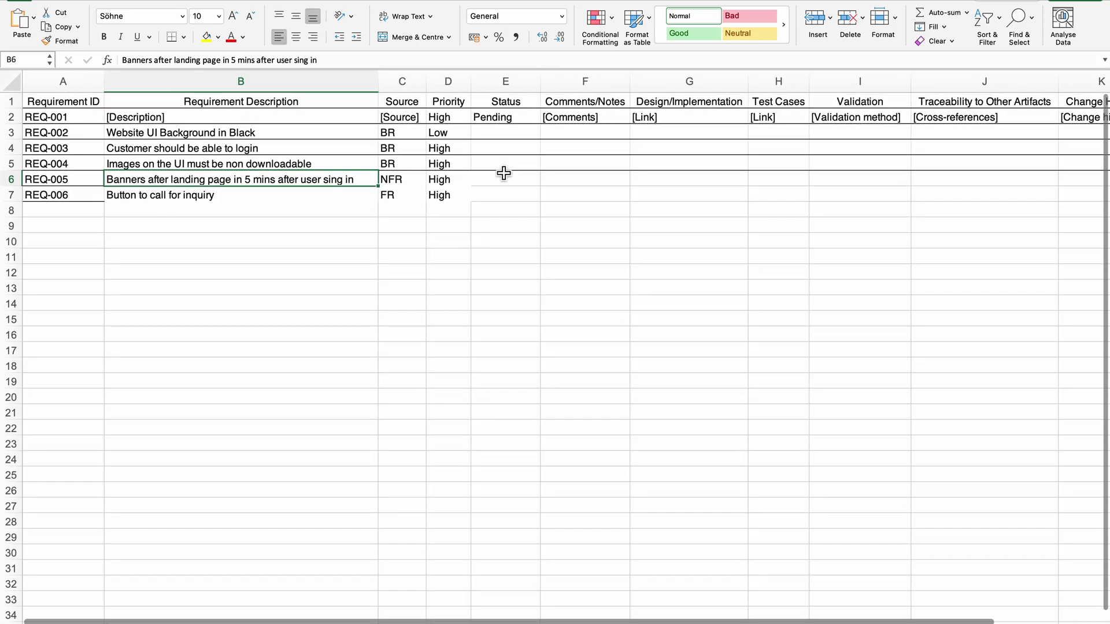
pyautogui.hscroll(1, 504, 173)
pyautogui.hscroll(5, 504, 173)
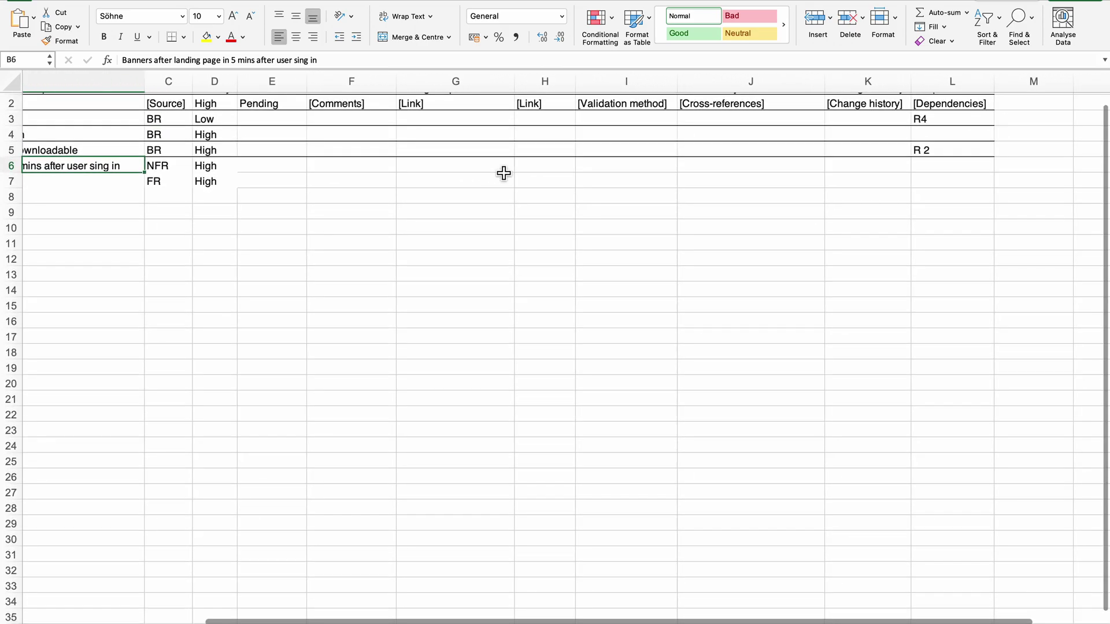
pyautogui.click(855, 172)
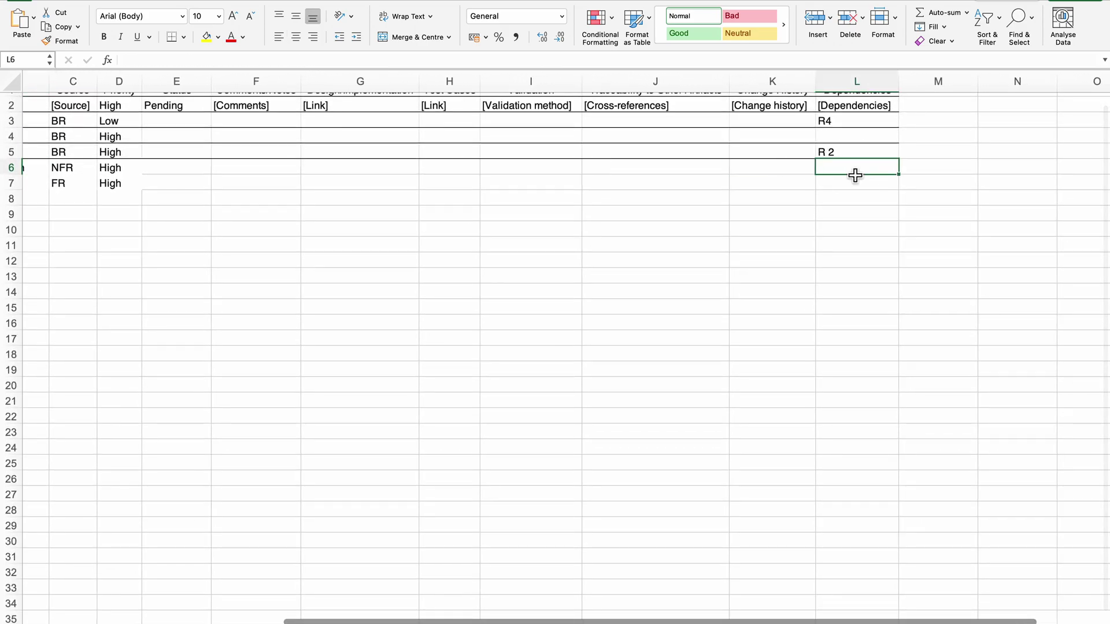
pyautogui.write('R$')
pyautogui.press('BackSpace')
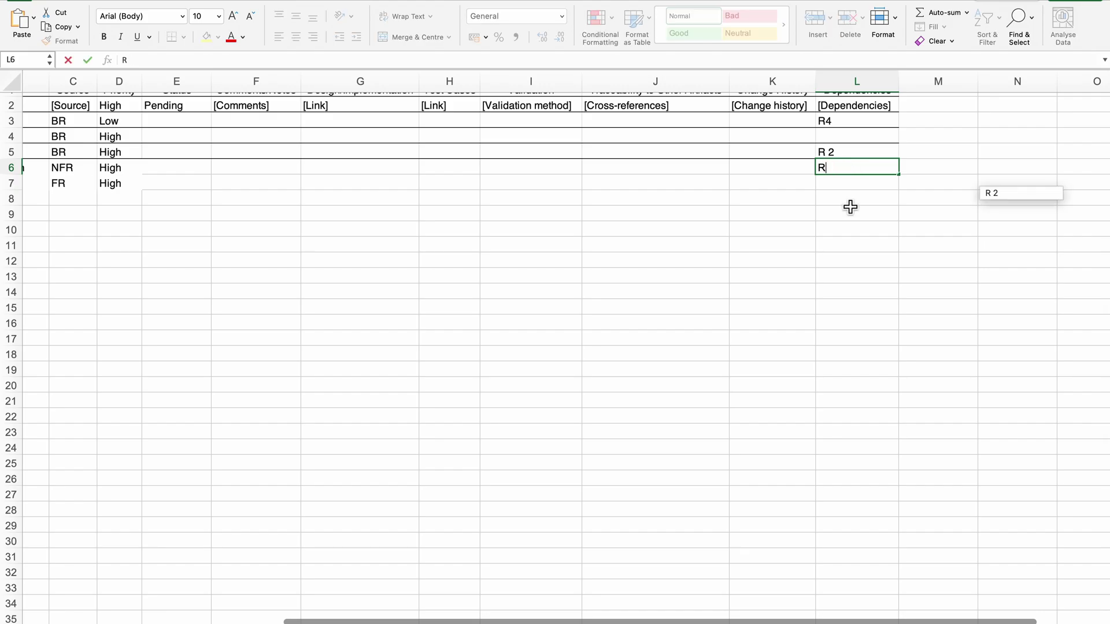
pyautogui.write('4')
pyautogui.click(850, 202)
# Step: Check the descriptions of REQ-004 and REQ-003 against the entries in the Dependencies column
pyautogui.hscroll(2, 738, 191)
pyautogui.scroll(-1, 737, 191)
pyautogui.hscroll(-6, 738, 190)
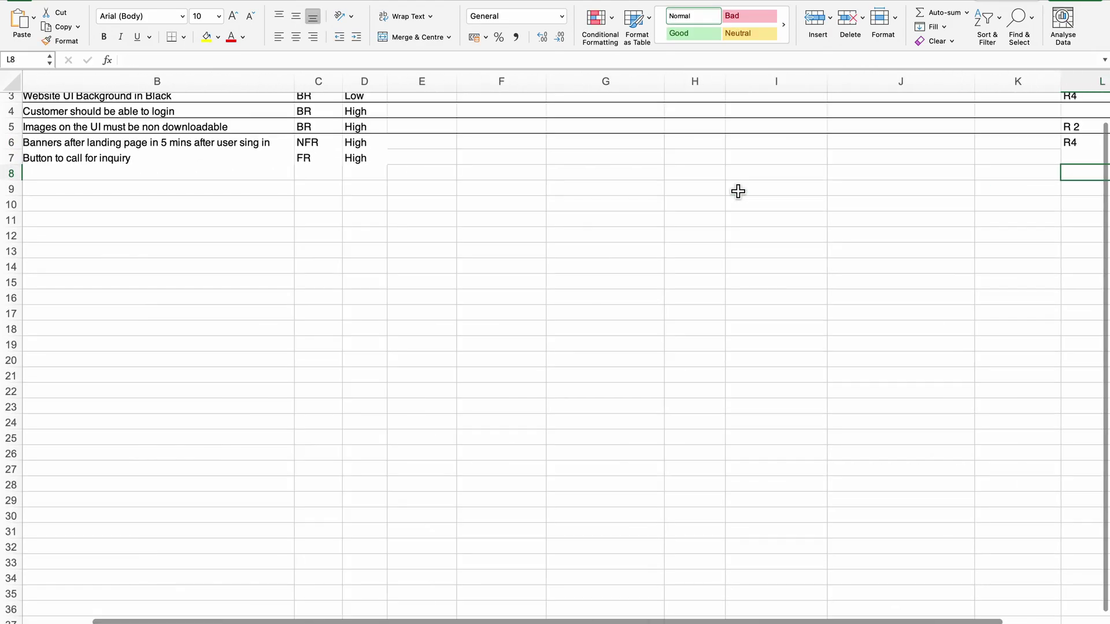
pyautogui.scroll(1, 738, 191)
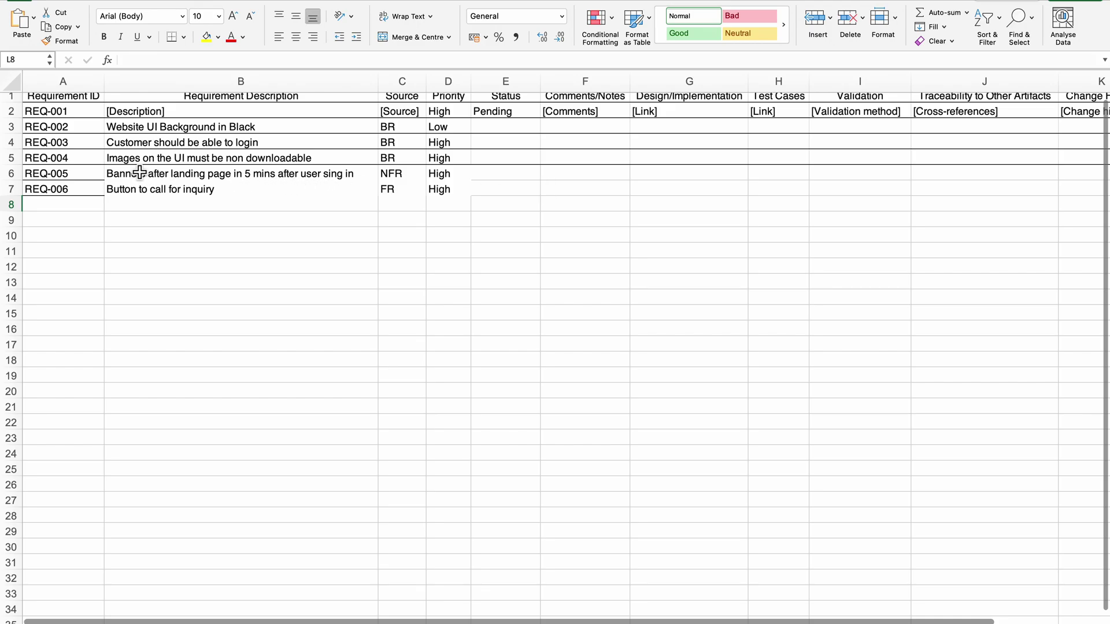
pyautogui.click(171, 163)
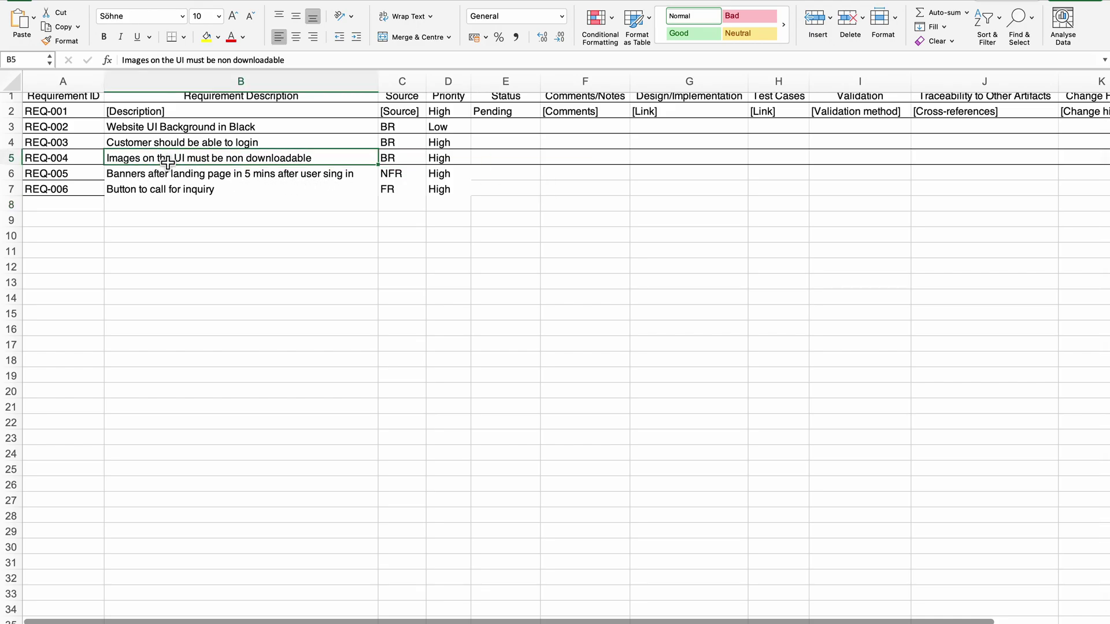
pyautogui.click(140, 143)
pyautogui.hscroll(4, 426, 185)
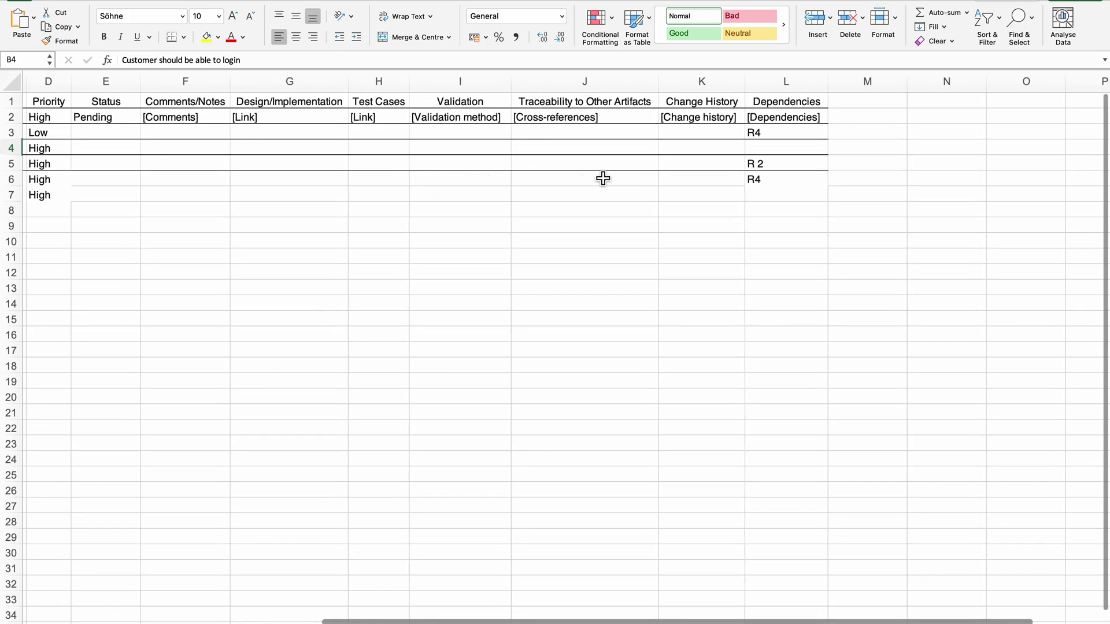
# Step: Set the dependency of REQ-005 to R3
pyautogui.click(774, 182)
pyautogui.write('R')
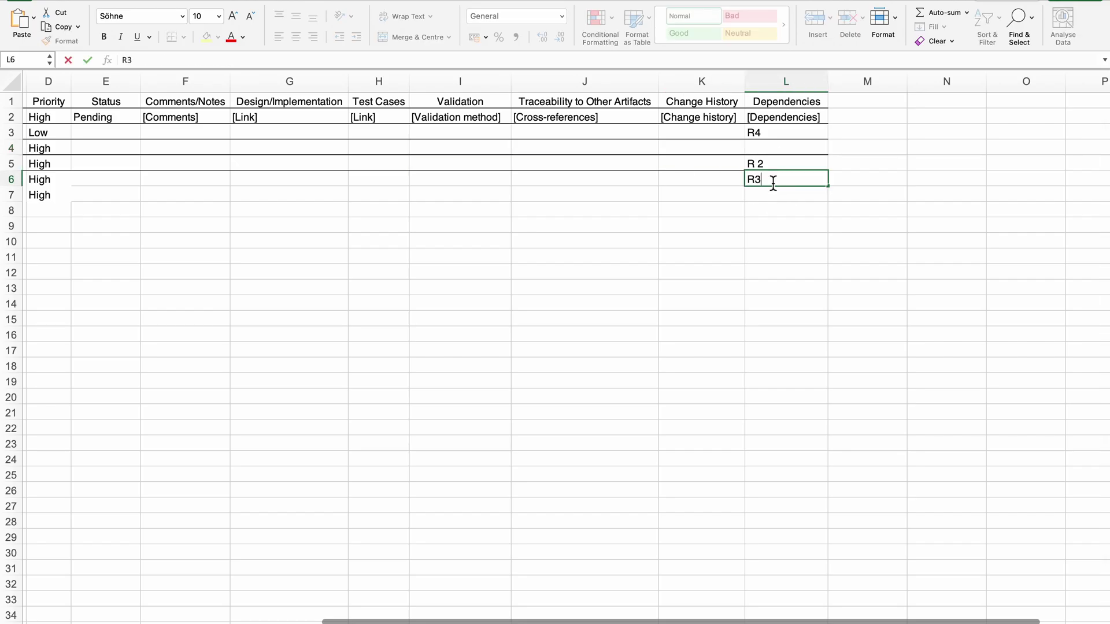
pyautogui.click(687, 241)
# Step: Check the R3 dependency of REQ-005 against the requirement descriptions of REQ-005 and REQ-003
pyautogui.hscroll(-4, 665, 237)
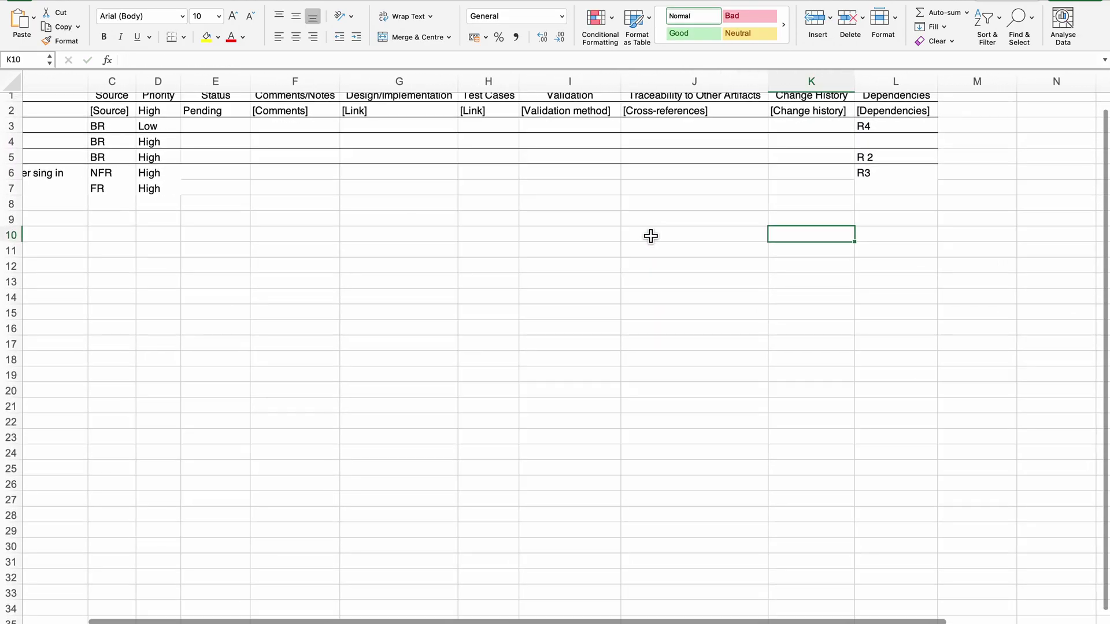
pyautogui.hscroll(-5, 518, 203)
pyautogui.scroll(-1, 280, 171)
pyautogui.click(261, 169)
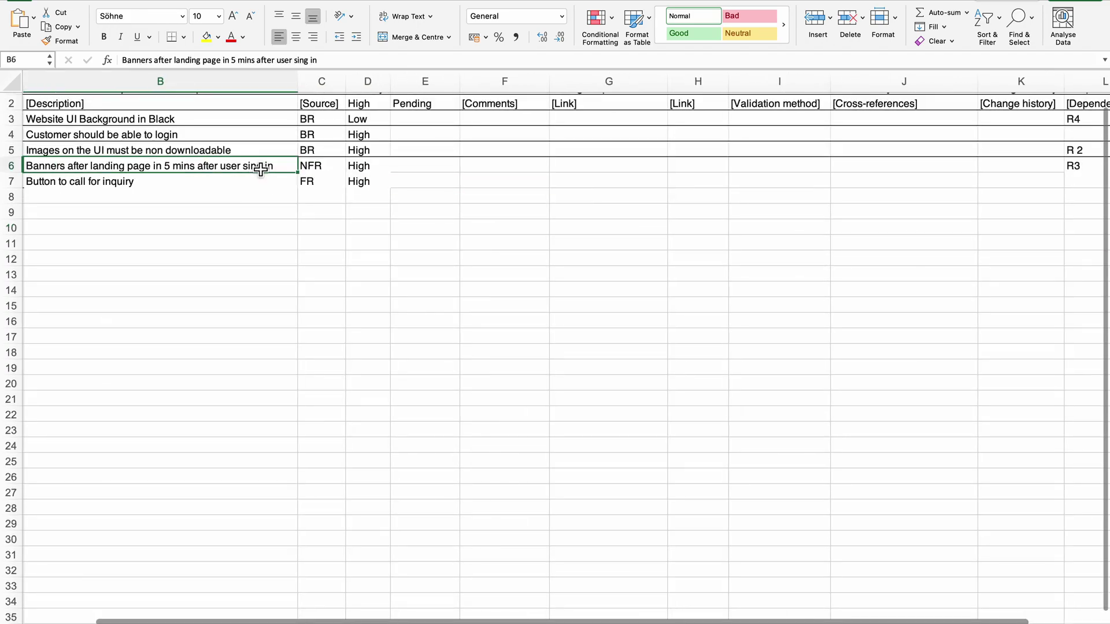
pyautogui.click(203, 138)
pyautogui.scroll(1, 359, 191)
pyautogui.hscroll(5, 359, 191)
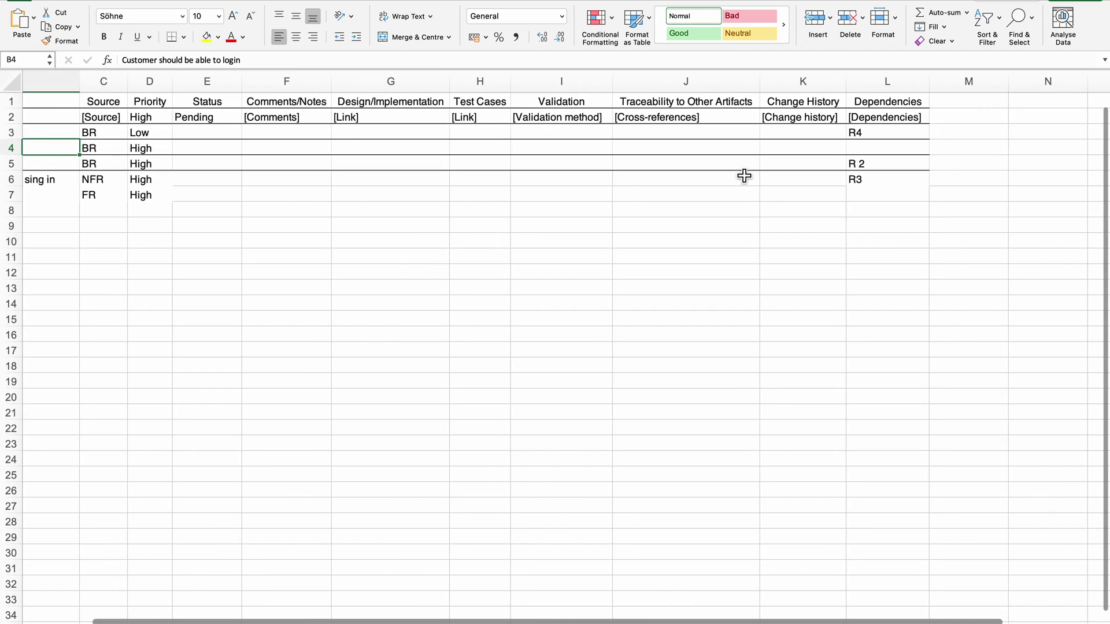
# Step: Review the dependencies entered for REQ-004 and REQ-002 against the requirement IDs and descriptions
pyautogui.click(851, 165)
pyautogui.hscroll(-4, 752, 169)
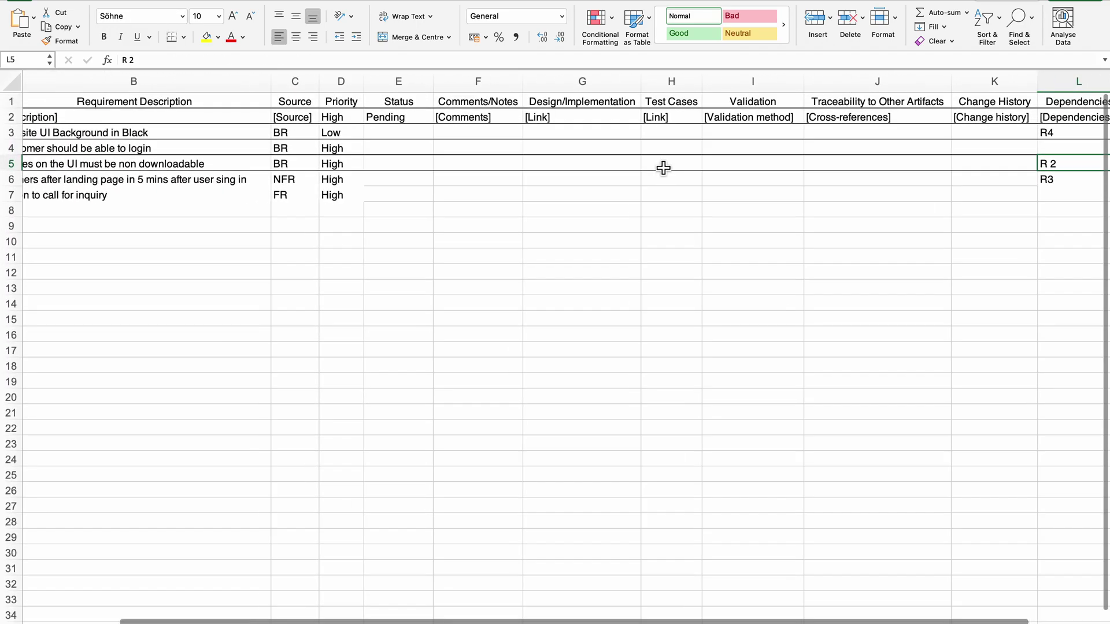
pyautogui.hscroll(-2, 664, 169)
pyautogui.hscroll(5, 664, 168)
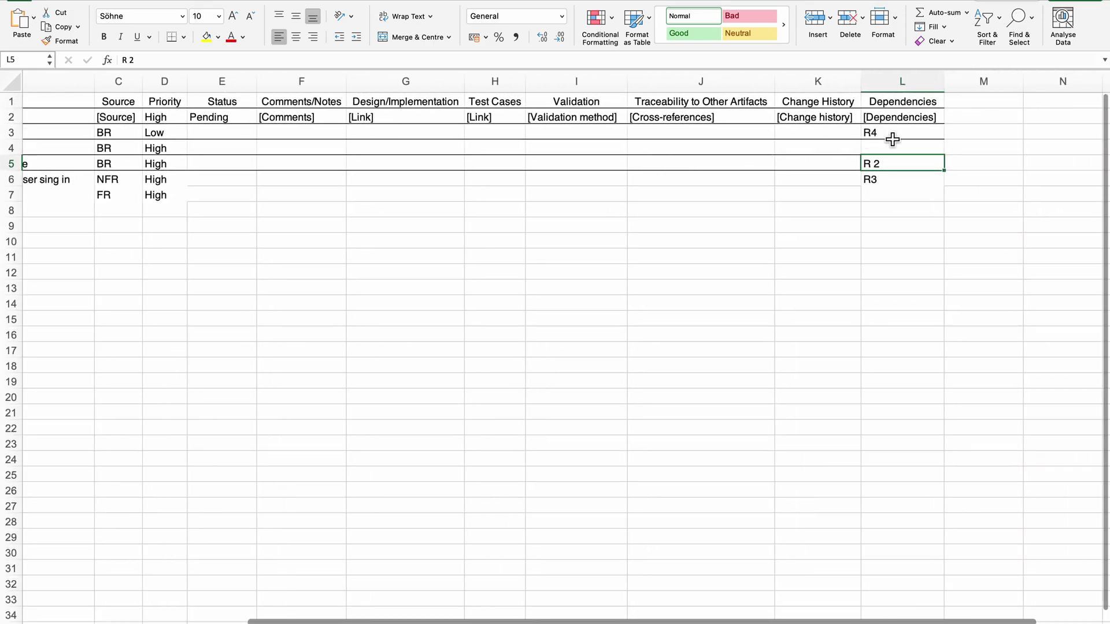
pyautogui.click(893, 139)
pyautogui.scroll(-1, 697, 141)
pyautogui.hscroll(-3, 667, 146)
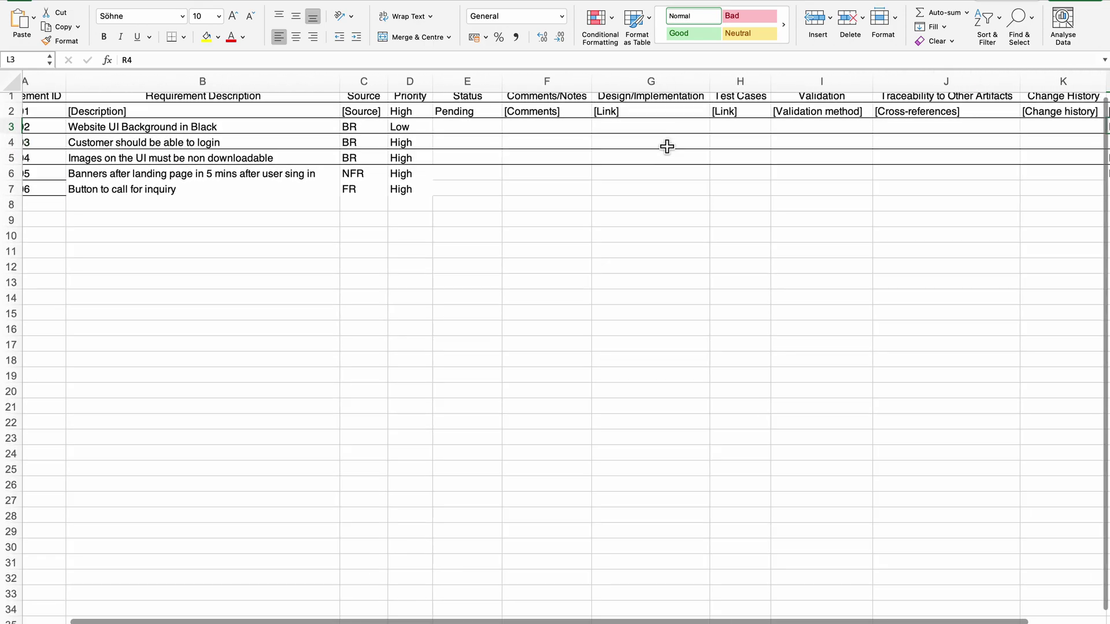
pyautogui.hscroll(-2, 667, 146)
pyautogui.scroll(-1, 657, 149)
pyautogui.scroll(2, 630, 156)
pyautogui.hscroll(1, 629, 156)
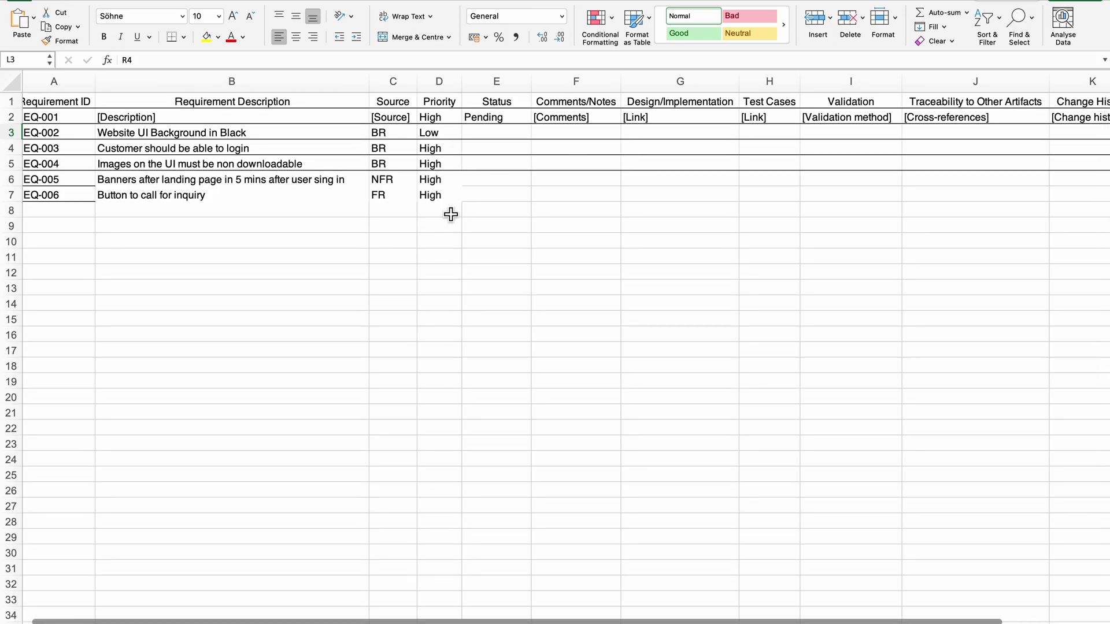
# Step: Enter Approved as the status of REQ-002
pyautogui.click(444, 195)
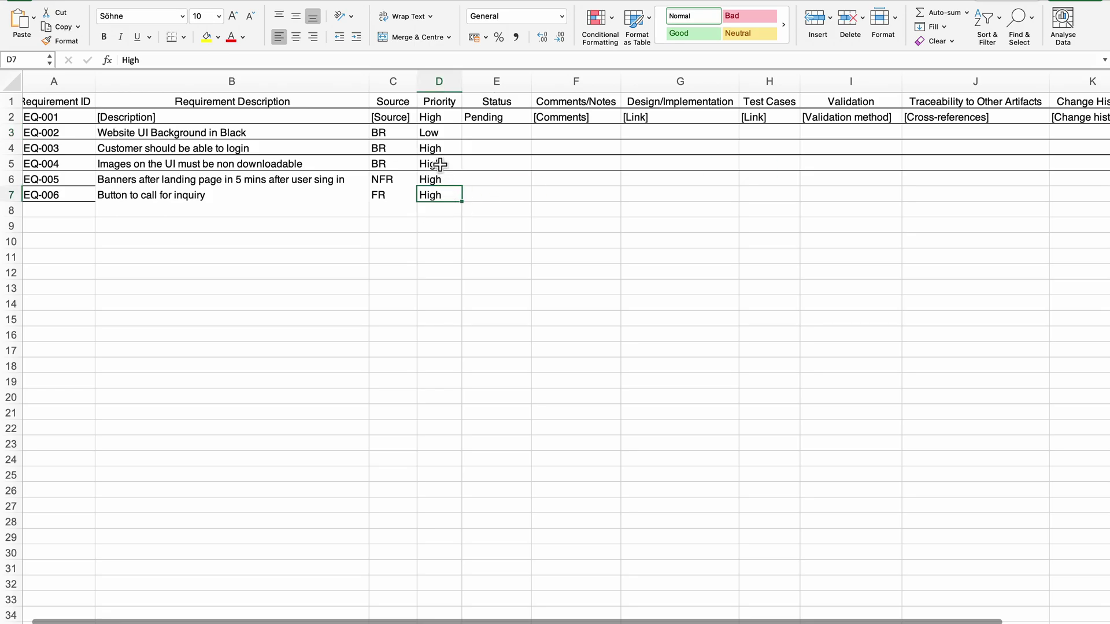
pyautogui.click(509, 138)
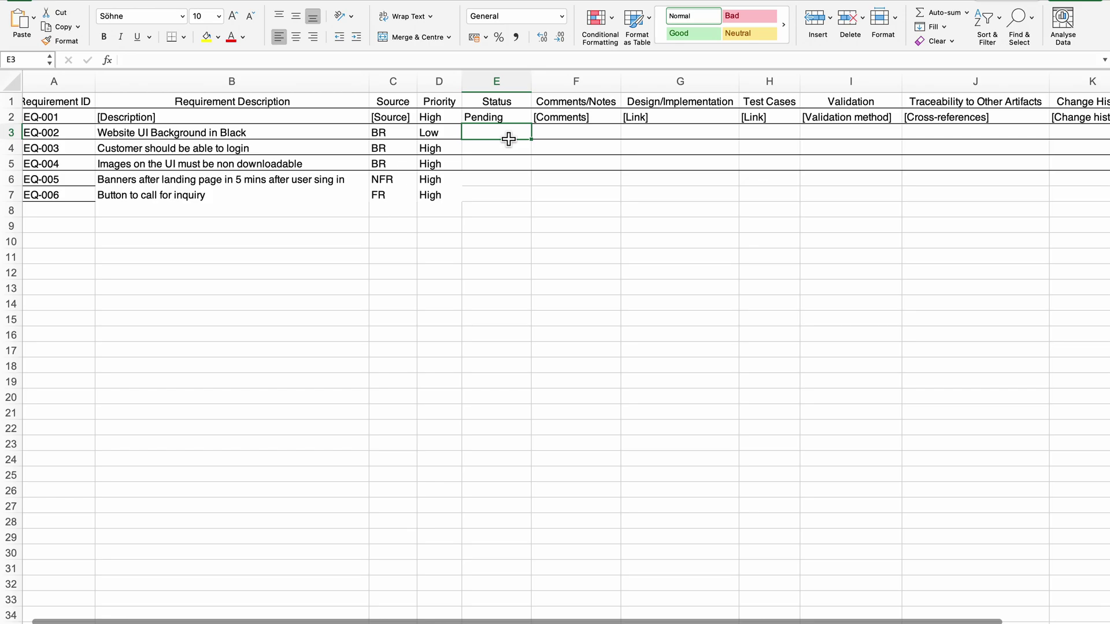
pyautogui.write('Appr')
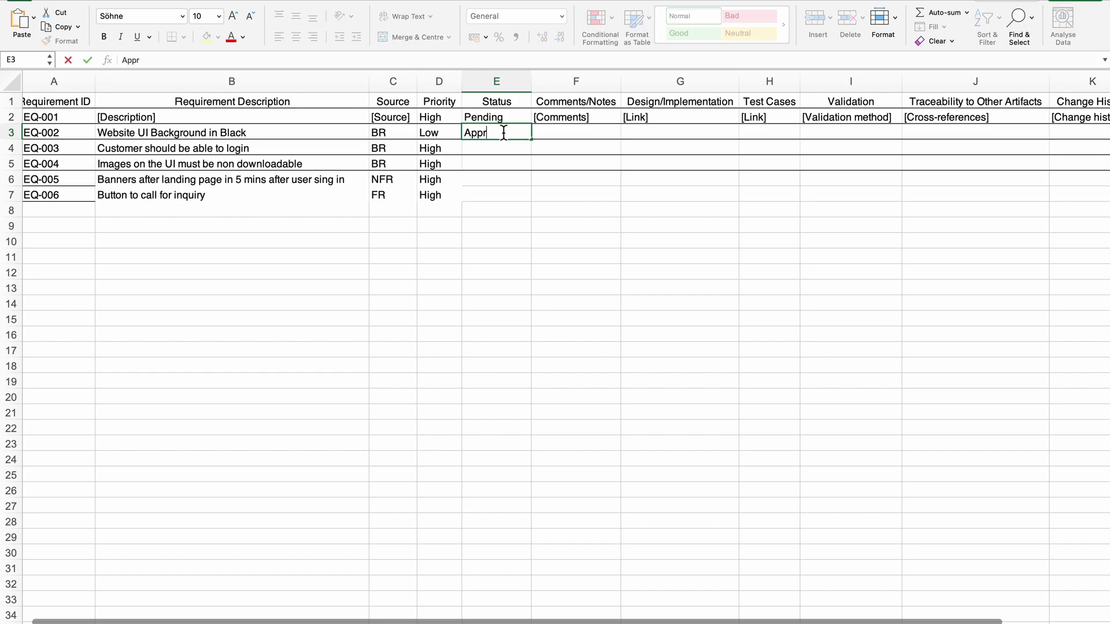
pyautogui.write('oved')
pyautogui.press('Return')
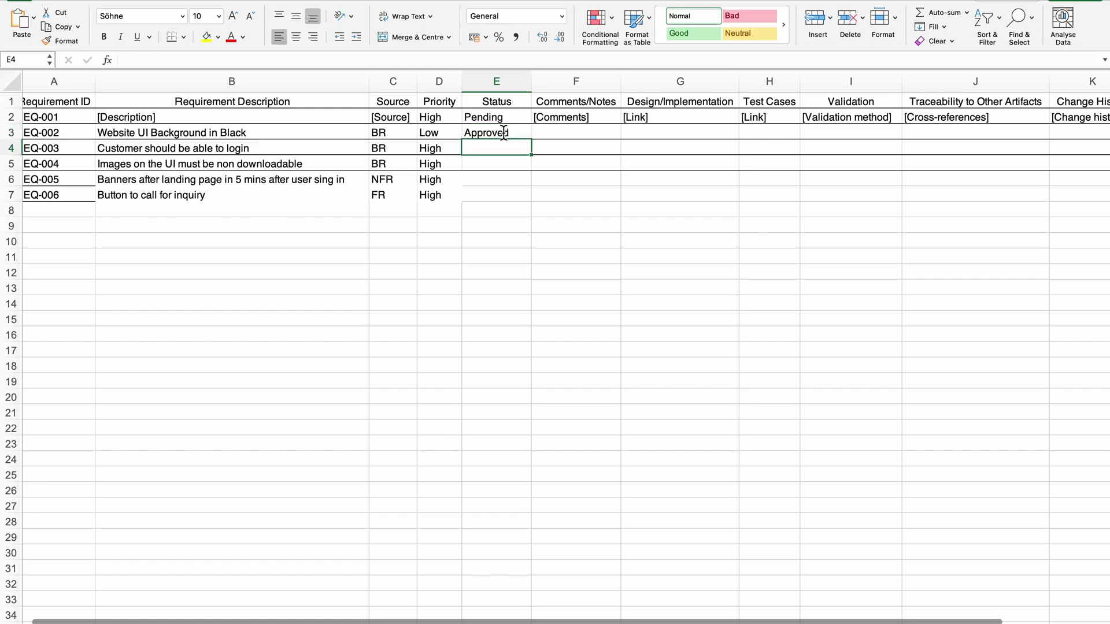
# Step: Switch to the browser's trace-requirements page and read the definition of Priority in the matrix field list
pyautogui.press('super+Tab')
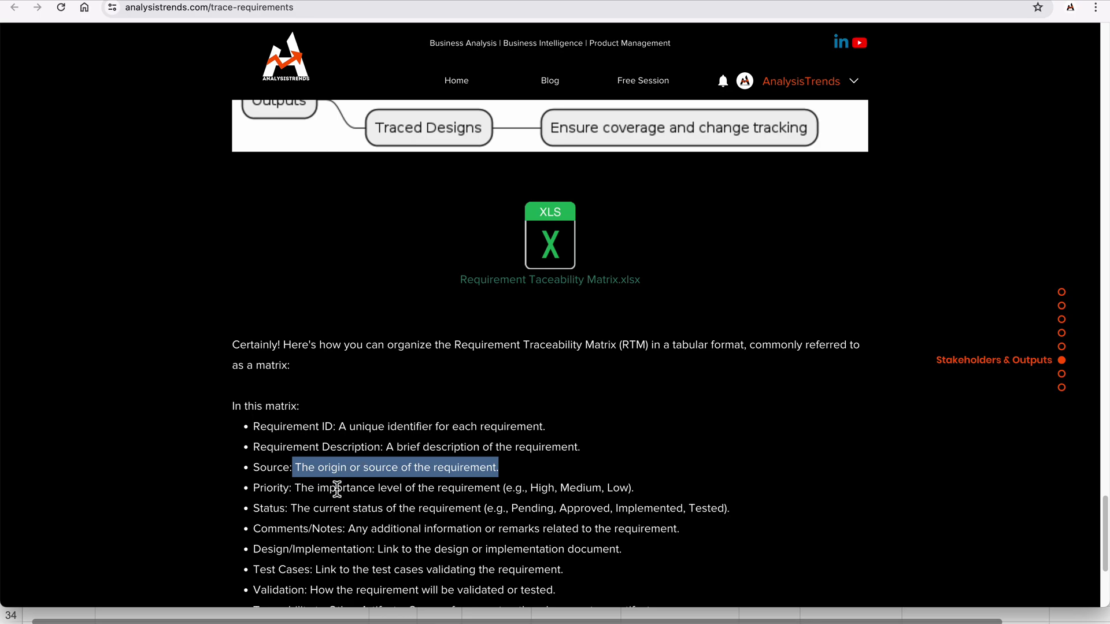
pyautogui.click(337, 488)
pyautogui.moveTo(294, 488); pyautogui.dragTo(635, 488)
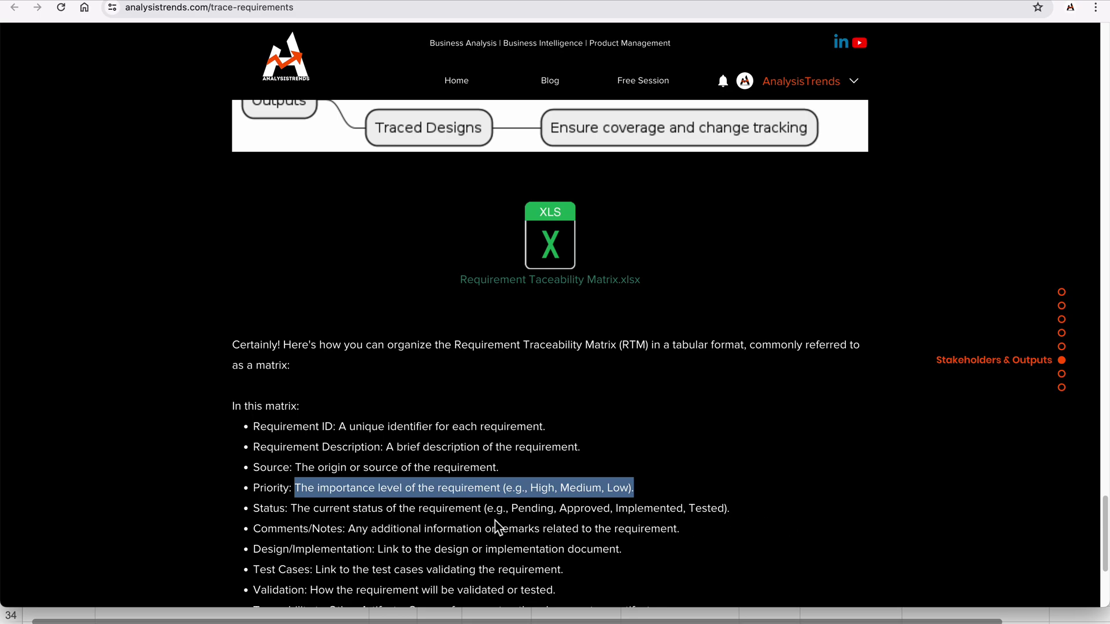
pyautogui.press('super+Tab')
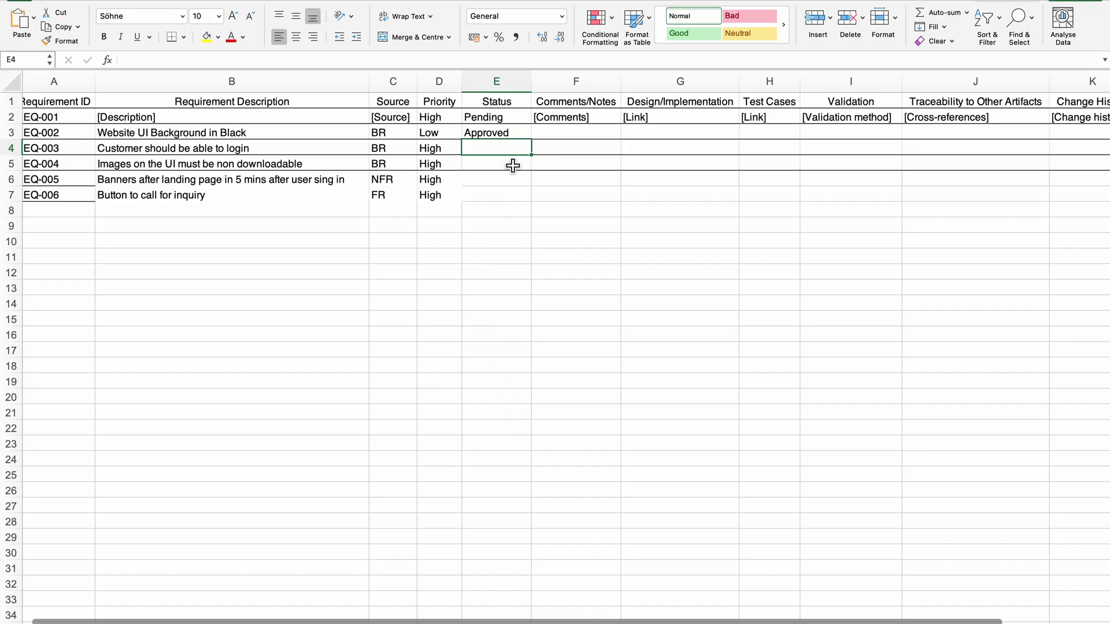
# Step: Try to copy the word Implemented from the web page's Status description into the Status cell of REQ-004
pyautogui.press('super+Tab')
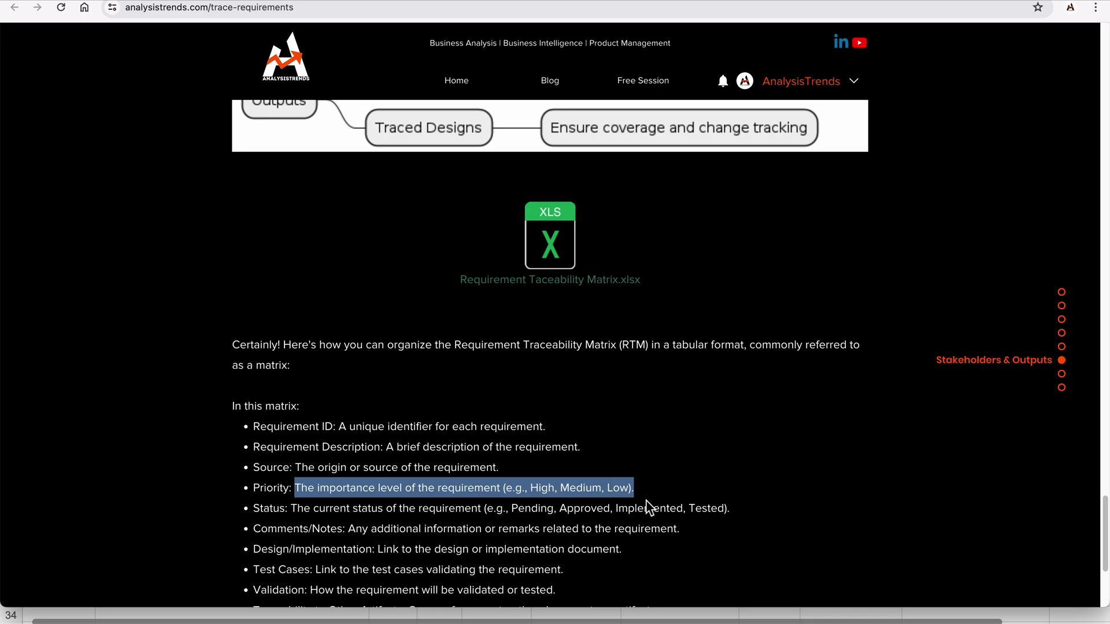
pyautogui.doubleClick(641, 508)
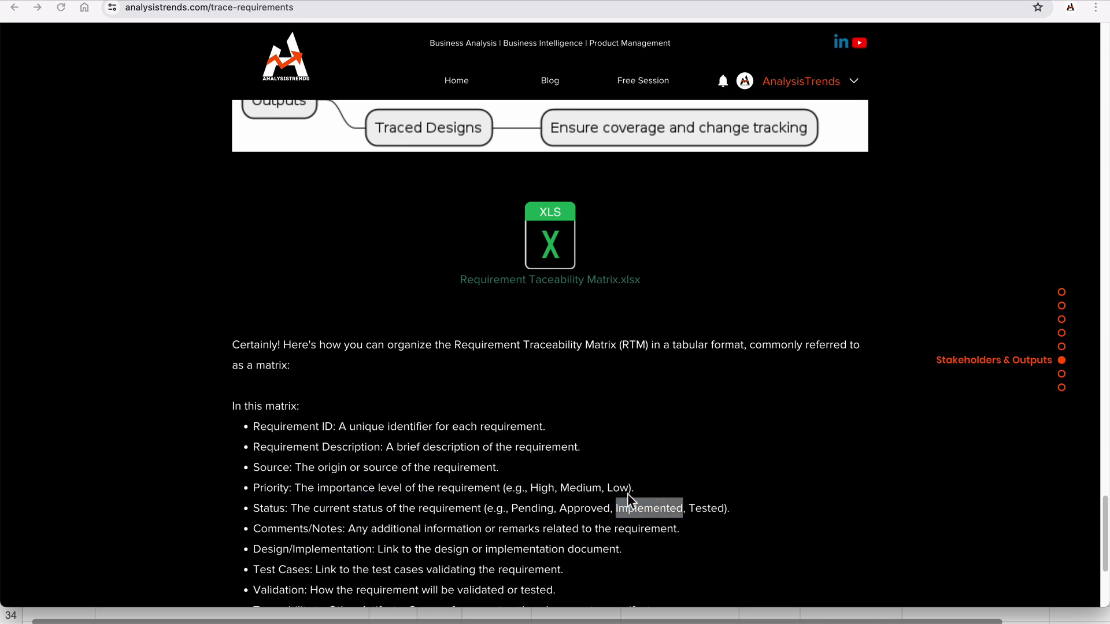
pyautogui.press('super+Tab')
pyautogui.click(509, 170)
pyautogui.write('Requirement Taceability Matrix.xlsx')
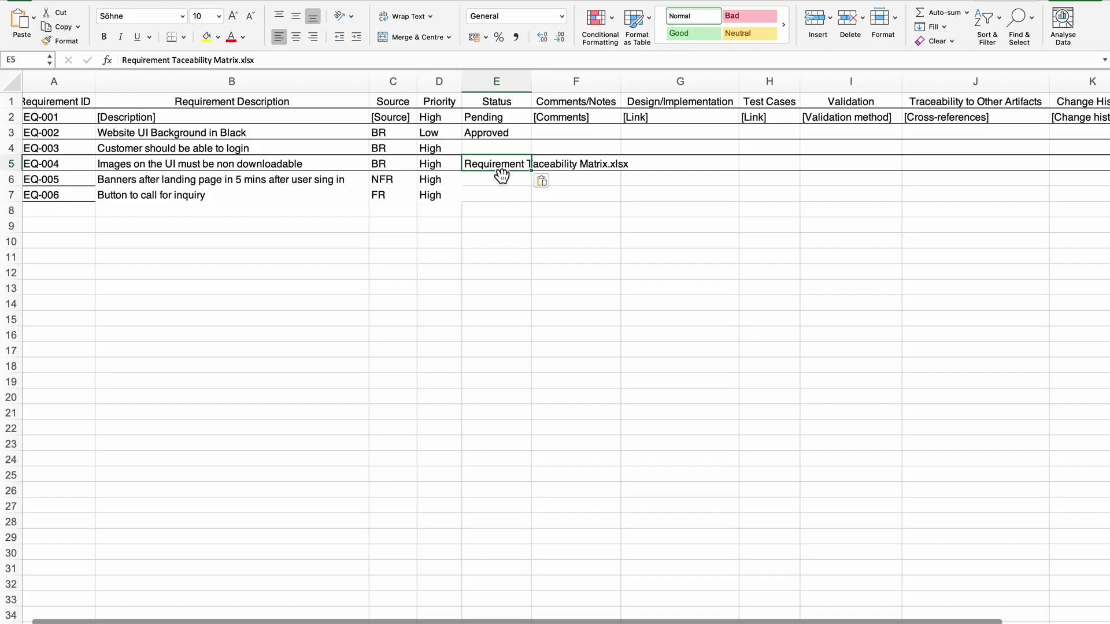
# Step: Try to copy the word Tested from the web page's Status description into the Status cell of REQ-006
pyautogui.press('super+Tab')
pyautogui.click(698, 511)
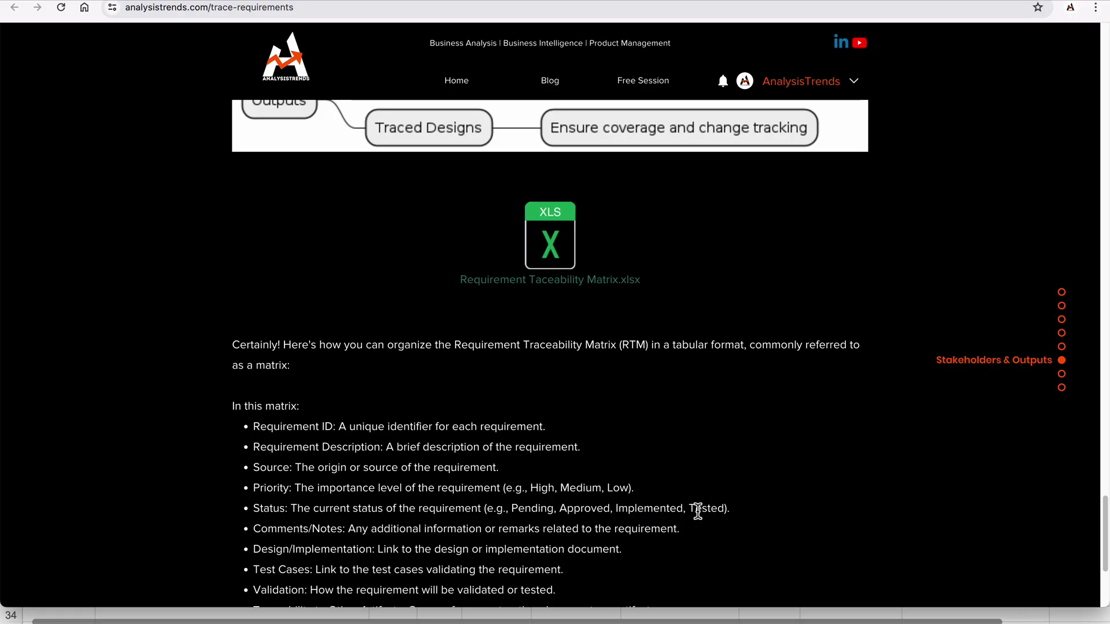
pyautogui.doubleClick(699, 508)
pyautogui.press('super+Tab')
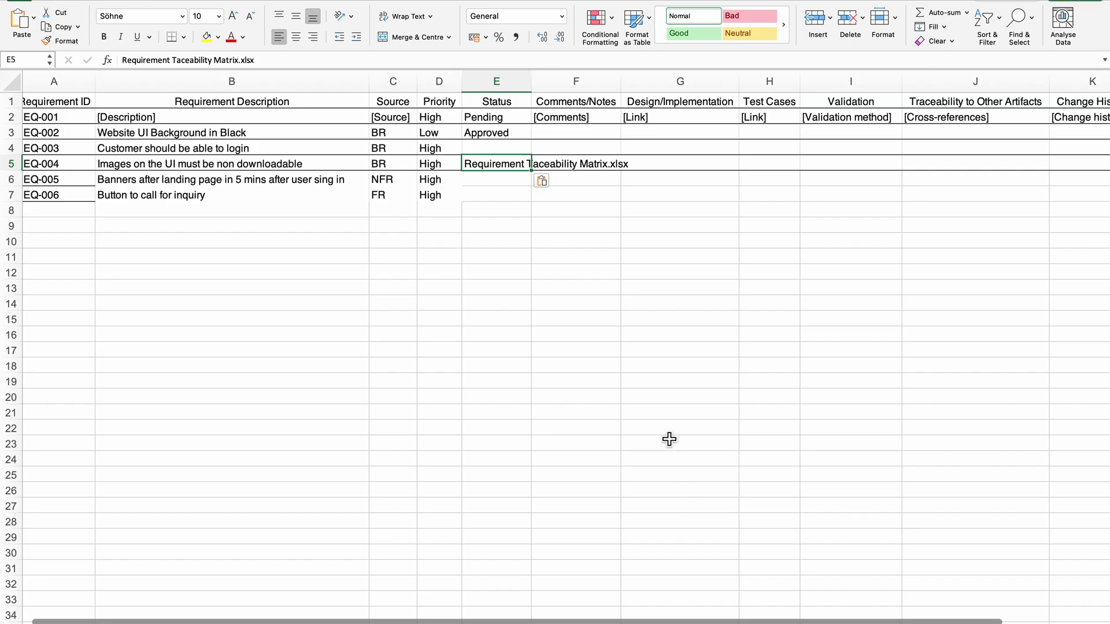
pyautogui.click(509, 202)
pyautogui.write('Requirement Taceability Matrix.xlsx')
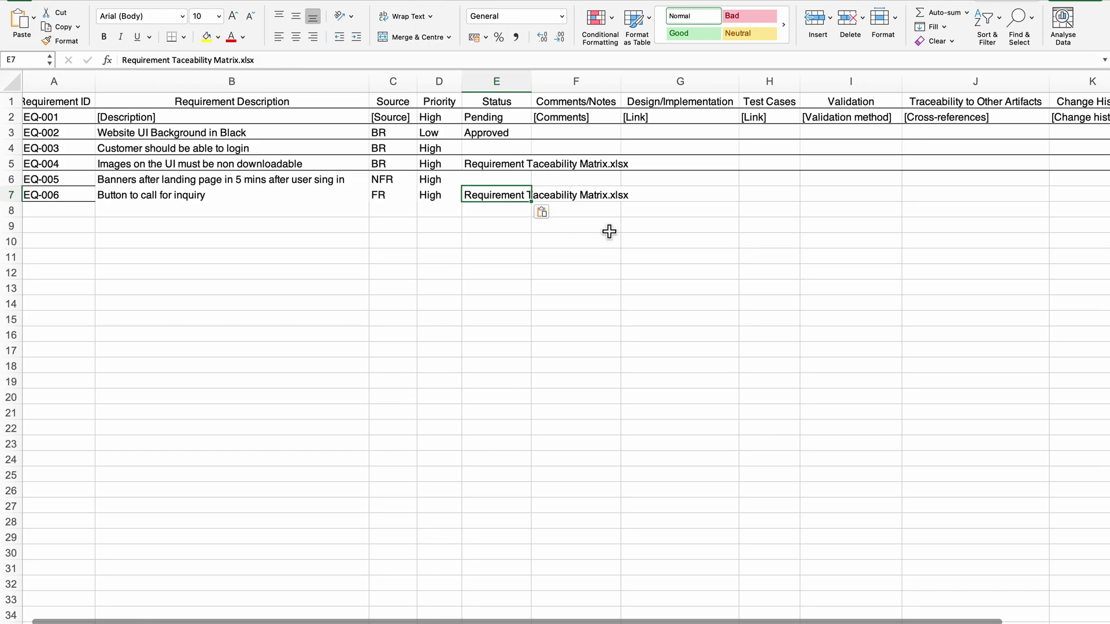
pyautogui.click(607, 231)
pyautogui.click(520, 200)
pyautogui.click(507, 169)
# Step: Copy Implemented from the web page's Status description and paste it into the Status cell of REQ-004
pyautogui.press('super+Tab')
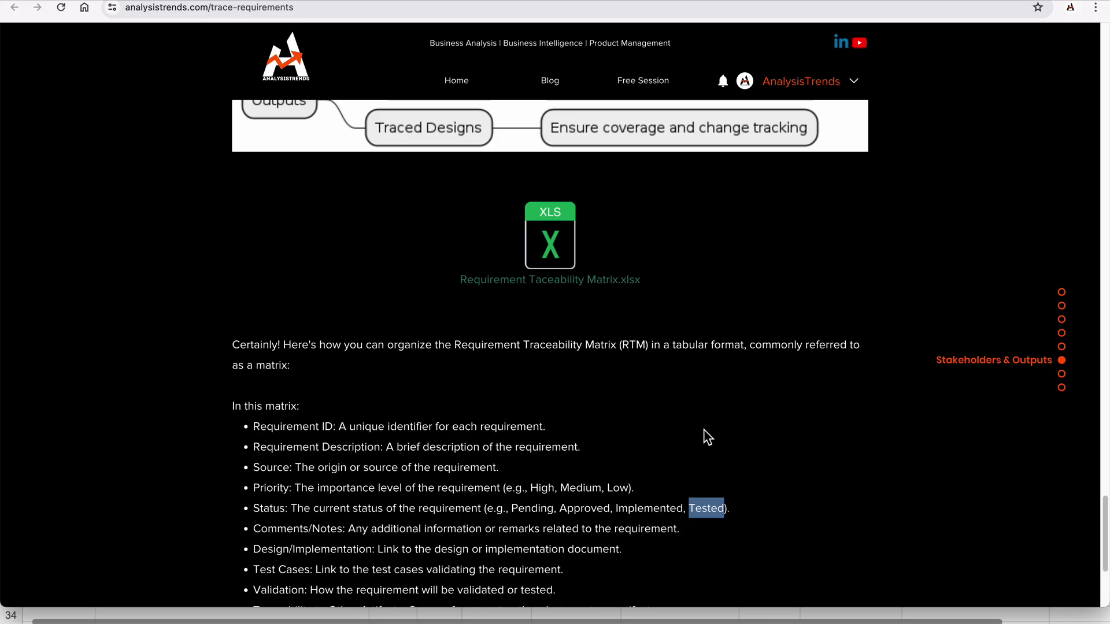
pyautogui.doubleClick(651, 511)
pyautogui.press('super+c')
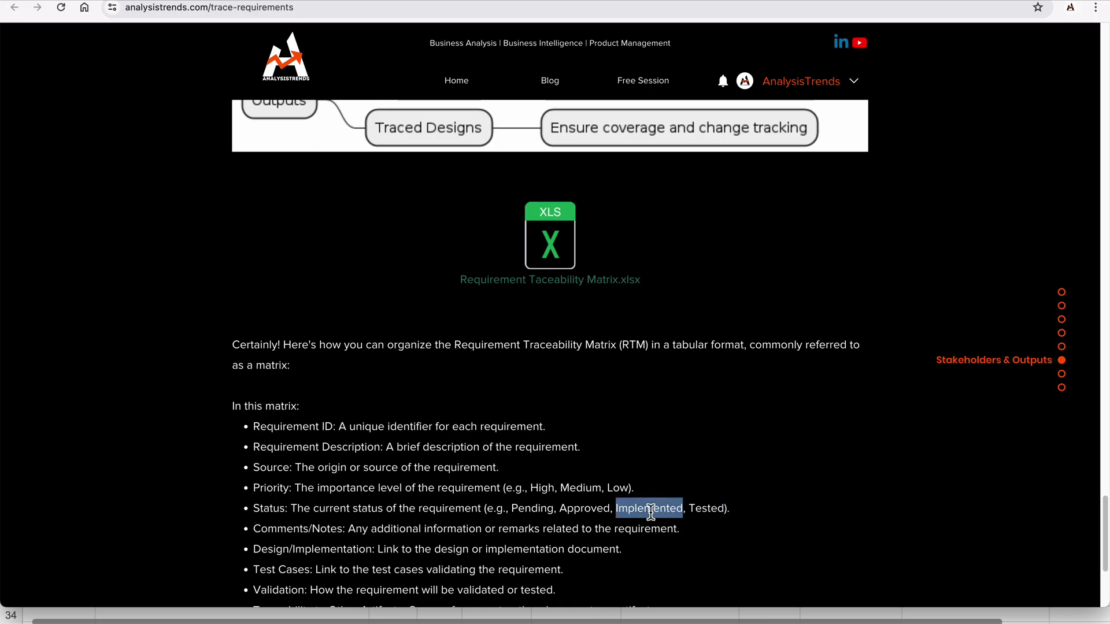
pyautogui.press('super+Tab')
pyautogui.click(507, 179)
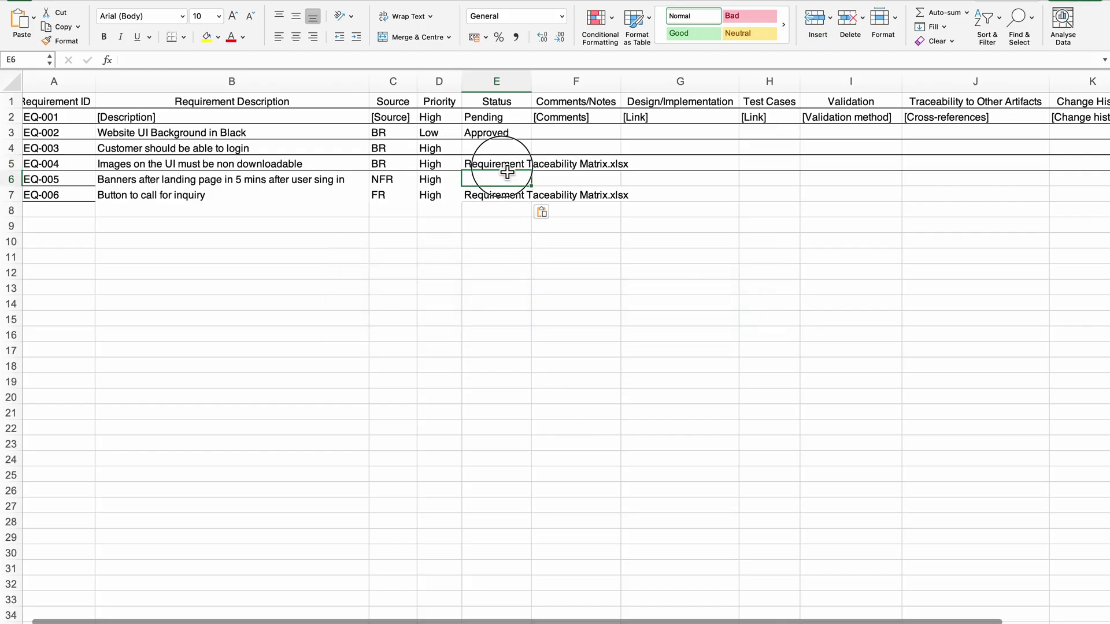
pyautogui.click(507, 169)
pyautogui.press('super+v')
# Step: Try to make the pasted status of REQ-004 readable by changing its font colour
pyautogui.click(522, 231)
pyautogui.doubleClick(508, 165)
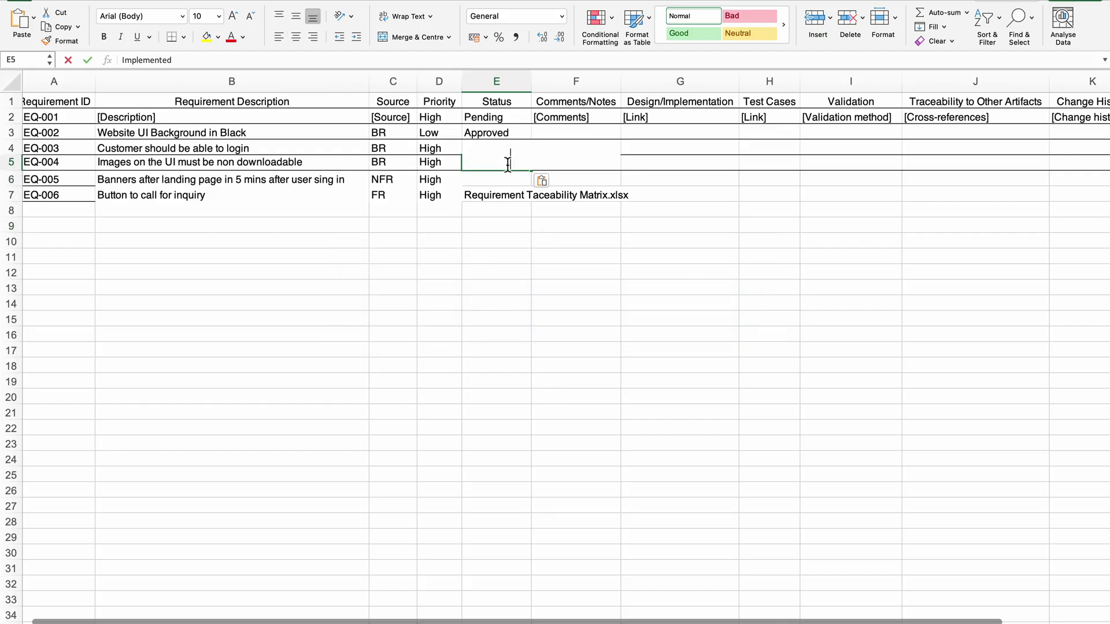
pyautogui.press('Tab')
pyautogui.click(503, 168)
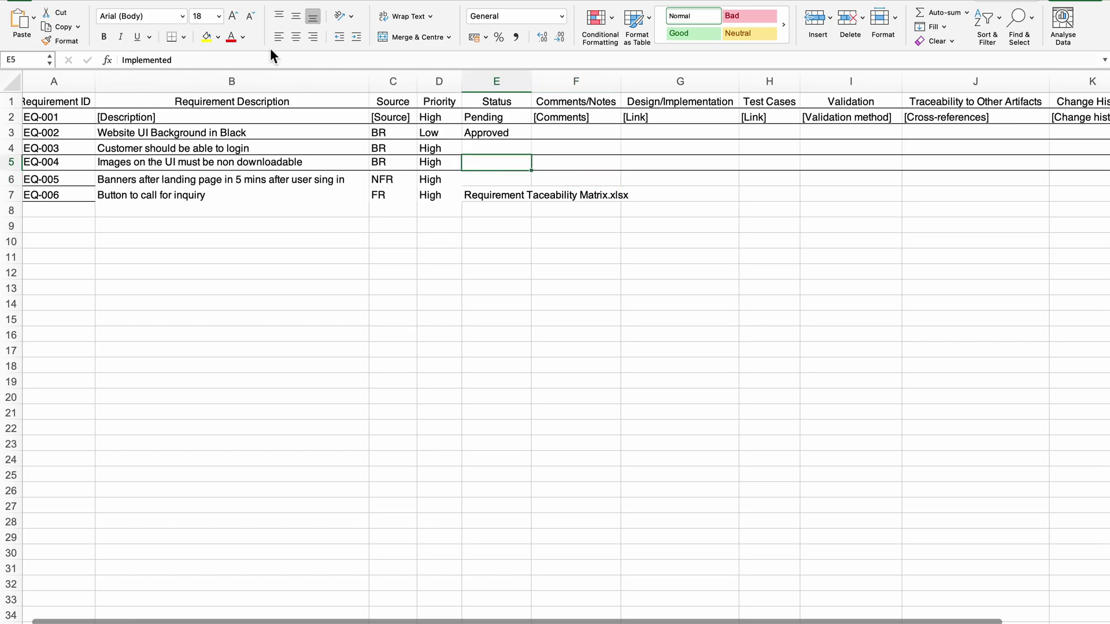
pyautogui.click(231, 37)
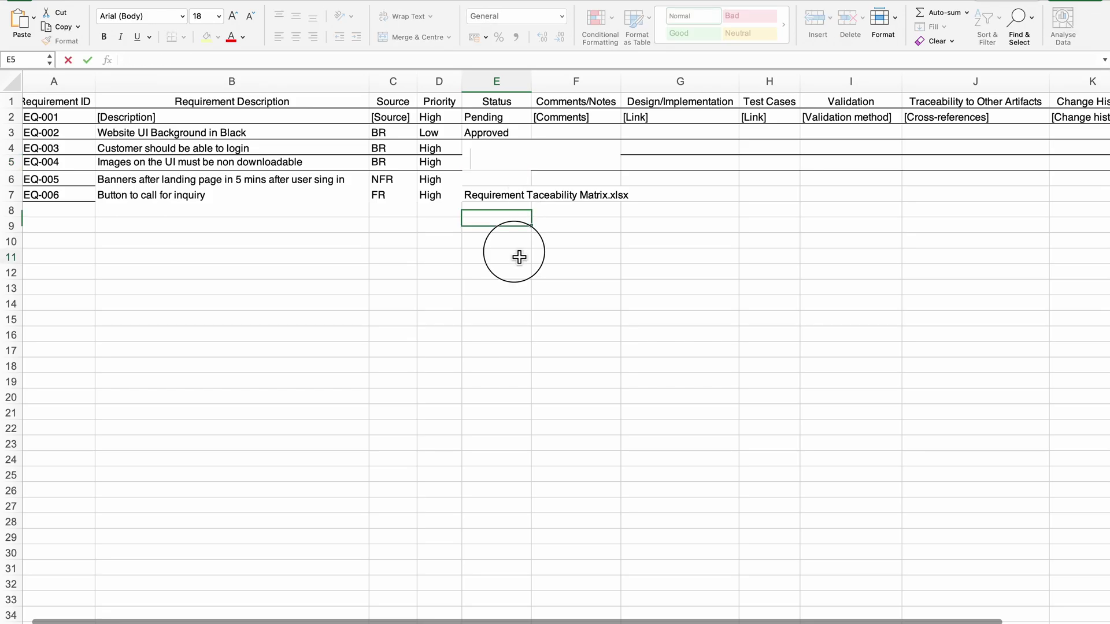
# Step: Fill the Approved status down from REQ-002 through REQ-006, and set the status of REQ-004 to Implemented
pyautogui.moveTo(495, 134); pyautogui.dragTo(500, 198)
pyautogui.hotkey('ctrl', 'd')
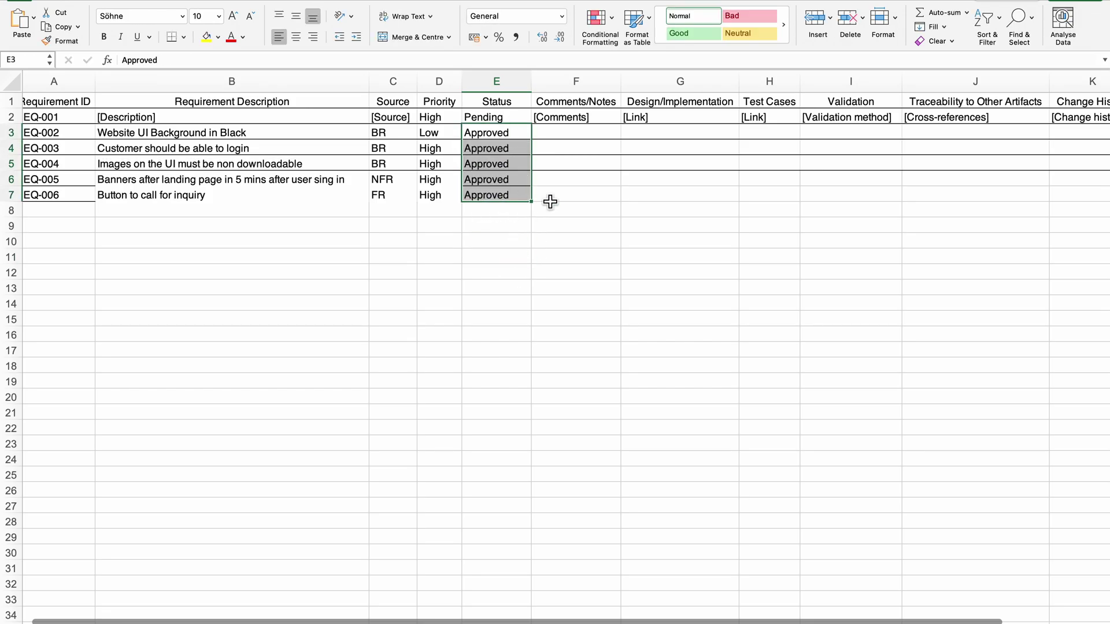
pyautogui.click(511, 170)
pyautogui.write('Imple')
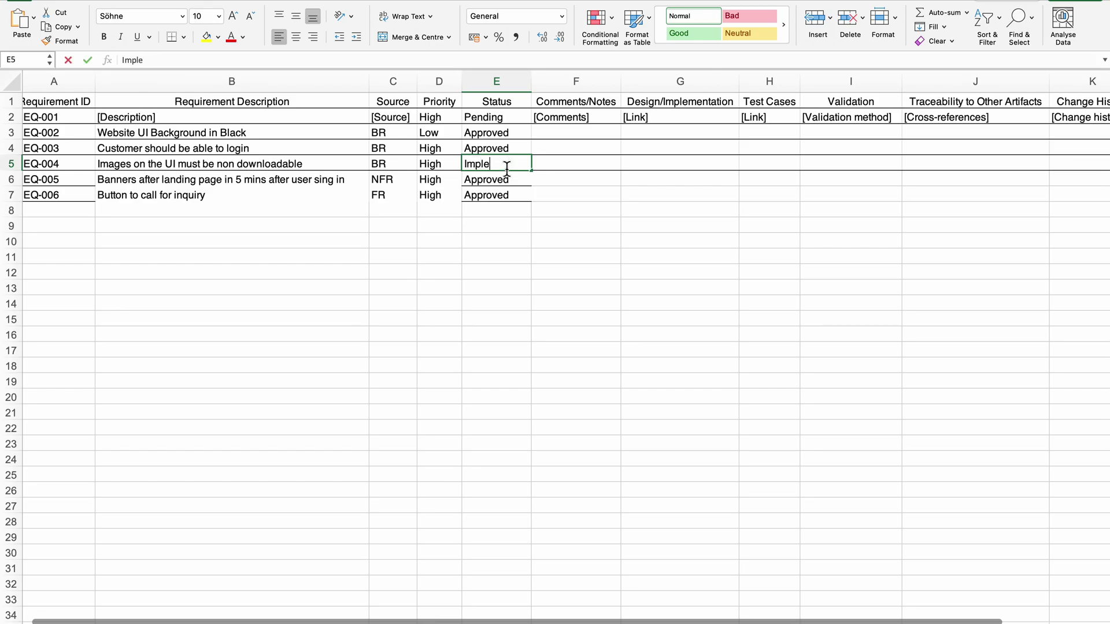
pyautogui.write('m')
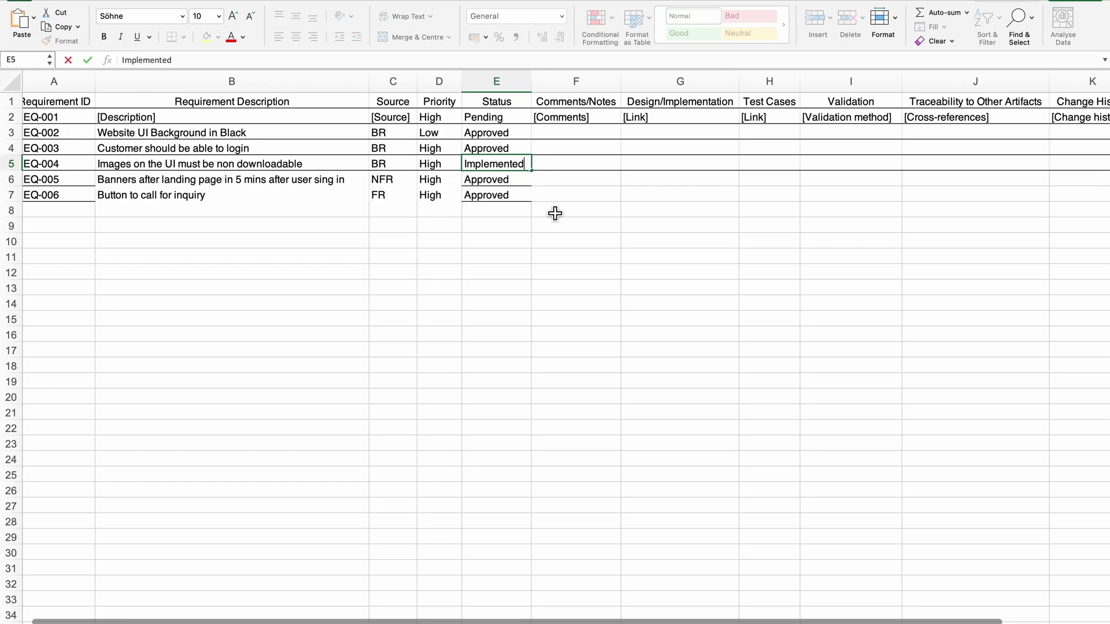
pyautogui.write('ented')
pyautogui.click(555, 213)
# Step: Set the status of REQ-006 to Testes
pyautogui.click(515, 200)
pyautogui.write('T')
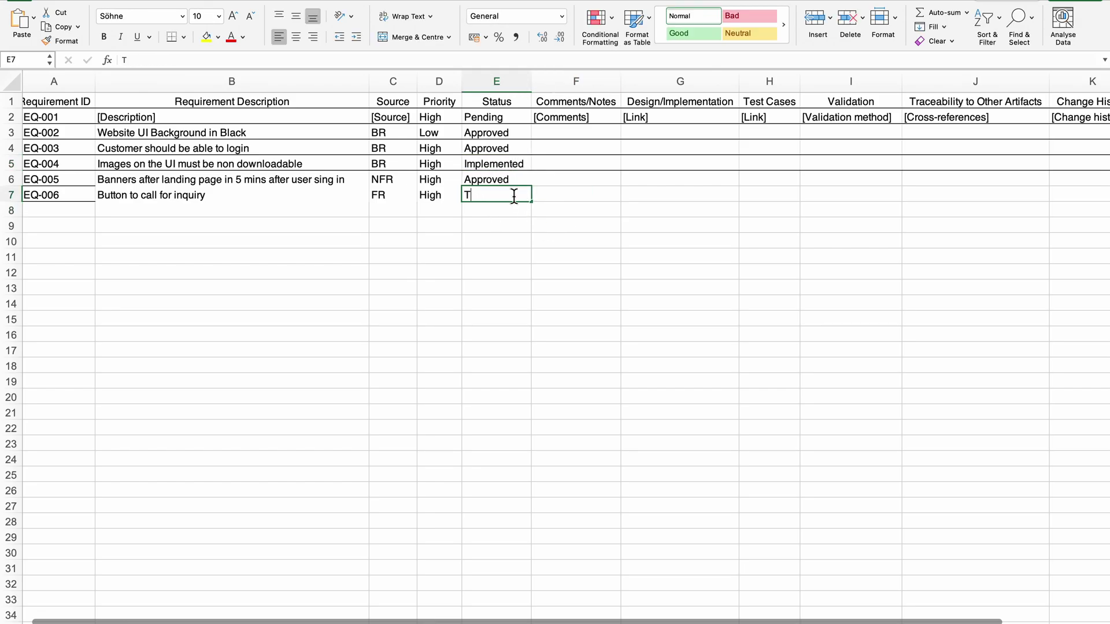
pyautogui.write('esed')
pyautogui.press('BackSpace')
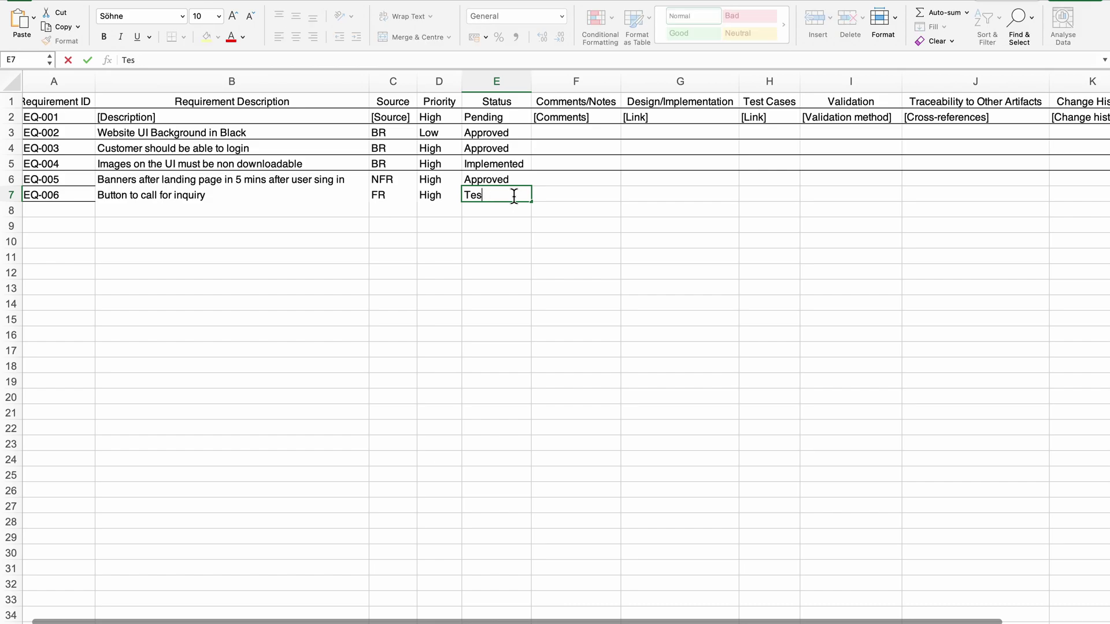
pyautogui.click(543, 241)
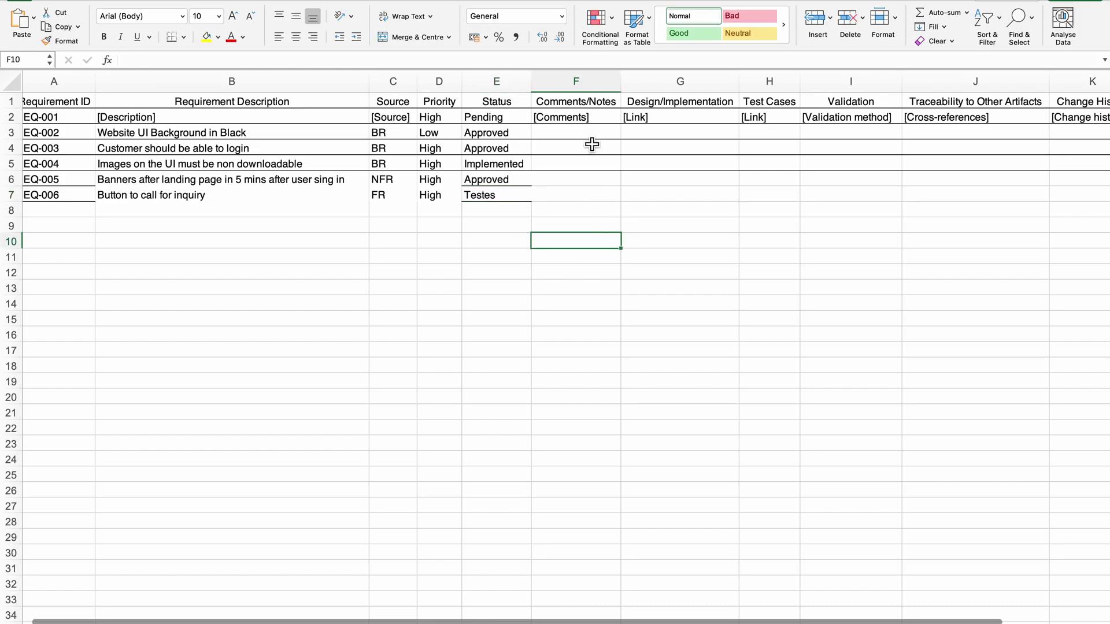
# Step: Switch to the browser and read the Comments/Notes and Design/Implementation definitions in the matrix field list
pyautogui.press('super+Tab')
pyautogui.moveTo(350, 531); pyautogui.dragTo(698, 531)
pyautogui.scroll(-2, 532, 467)
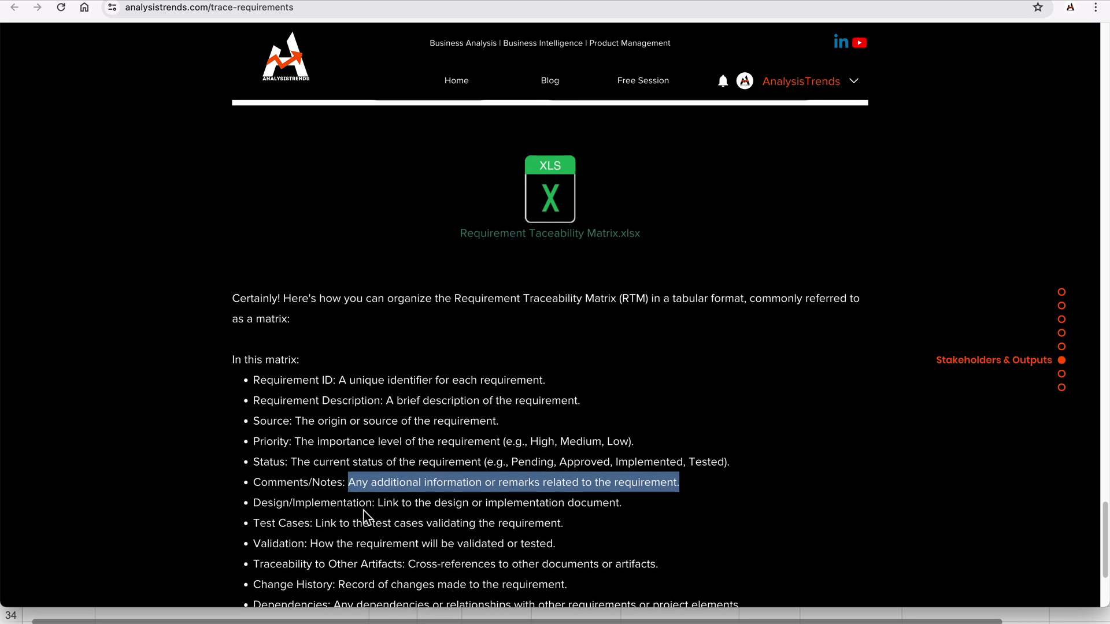
pyautogui.click(356, 518)
pyautogui.moveTo(381, 508); pyautogui.dragTo(626, 508)
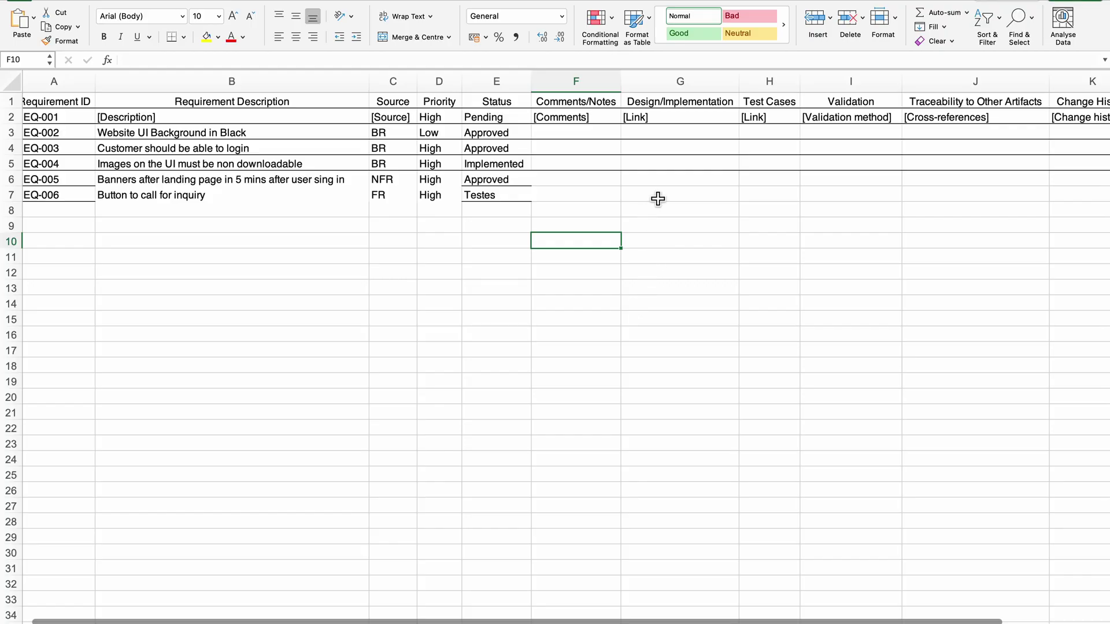
# Step: Enter Flowchart as the Design/Implementation entry for REQ-006
pyautogui.click(657, 198)
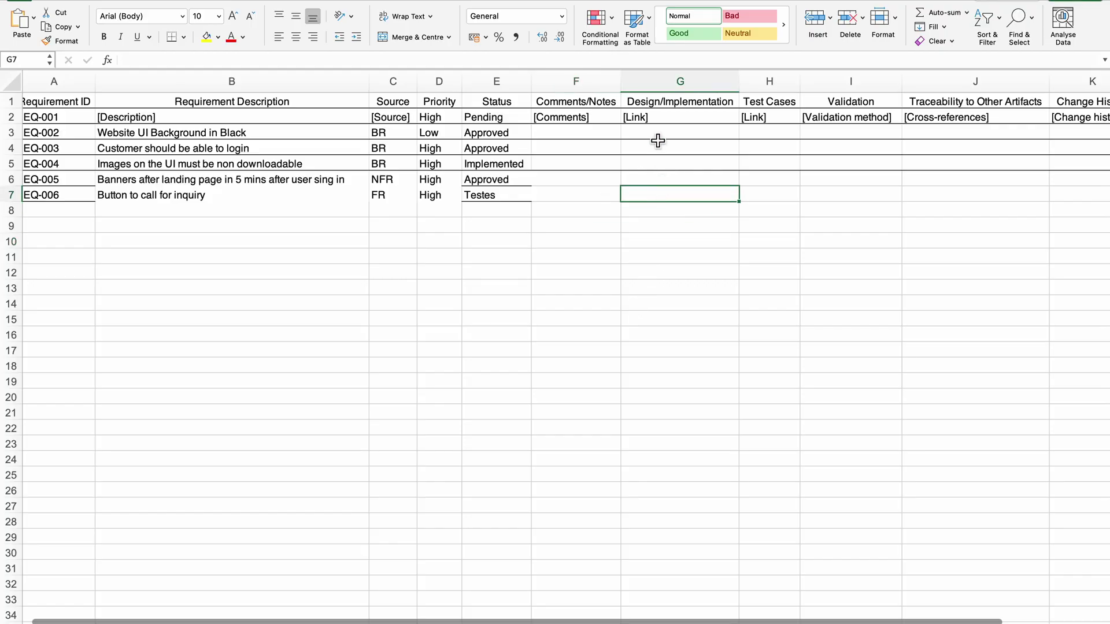
pyautogui.moveTo(659, 141); pyautogui.dragTo(664, 202)
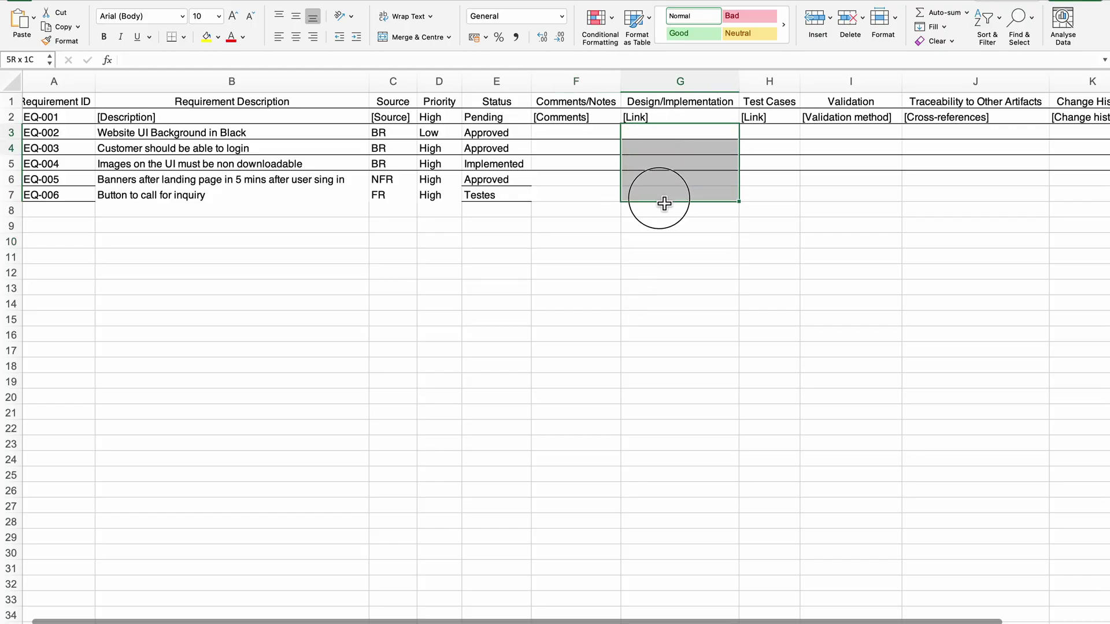
pyautogui.click(661, 151)
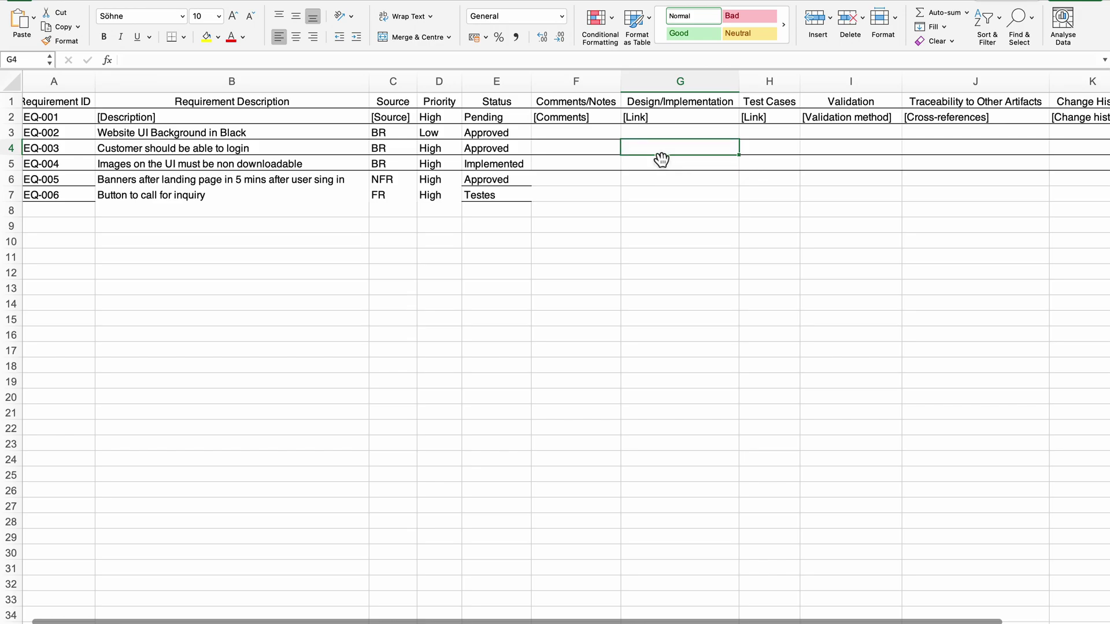
pyautogui.click(660, 183)
pyautogui.click(655, 191)
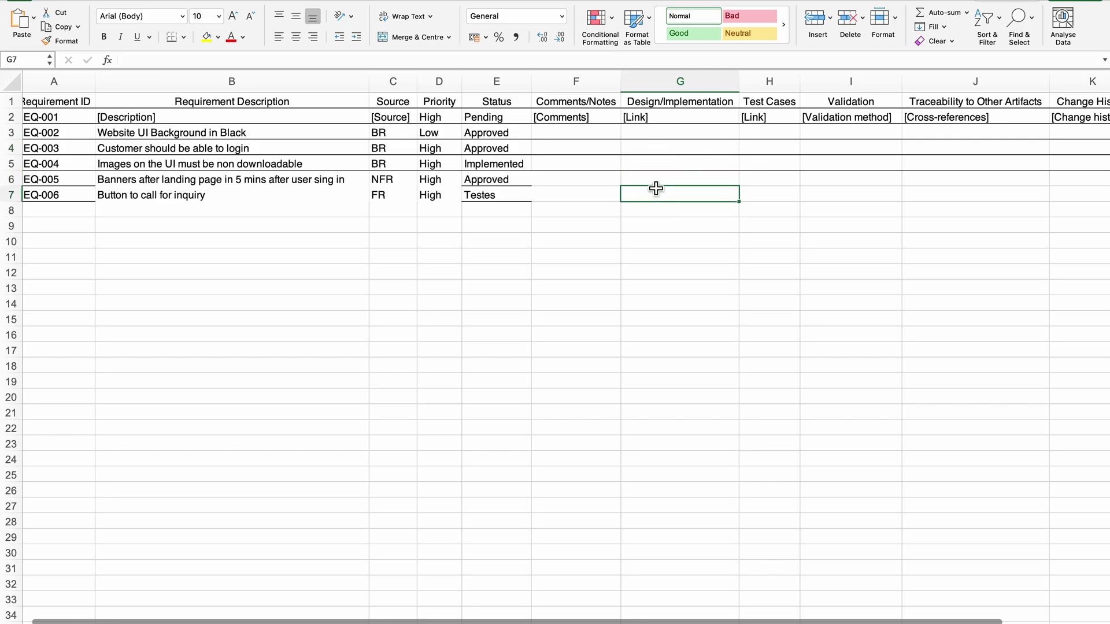
pyautogui.write('Flowc')
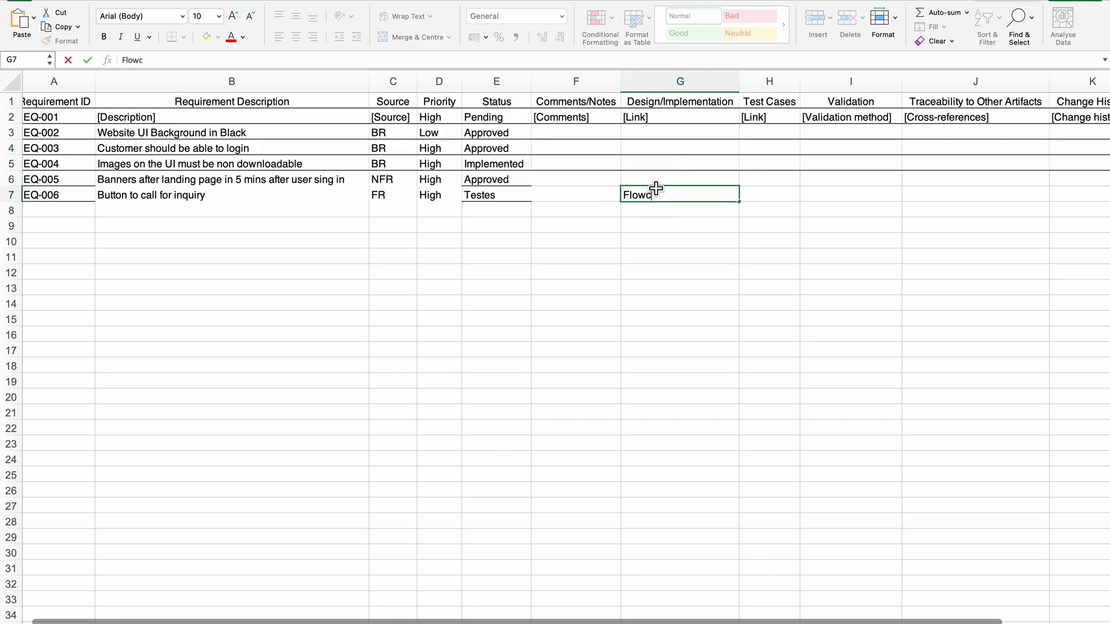
pyautogui.write('hart')
pyautogui.press('Return')
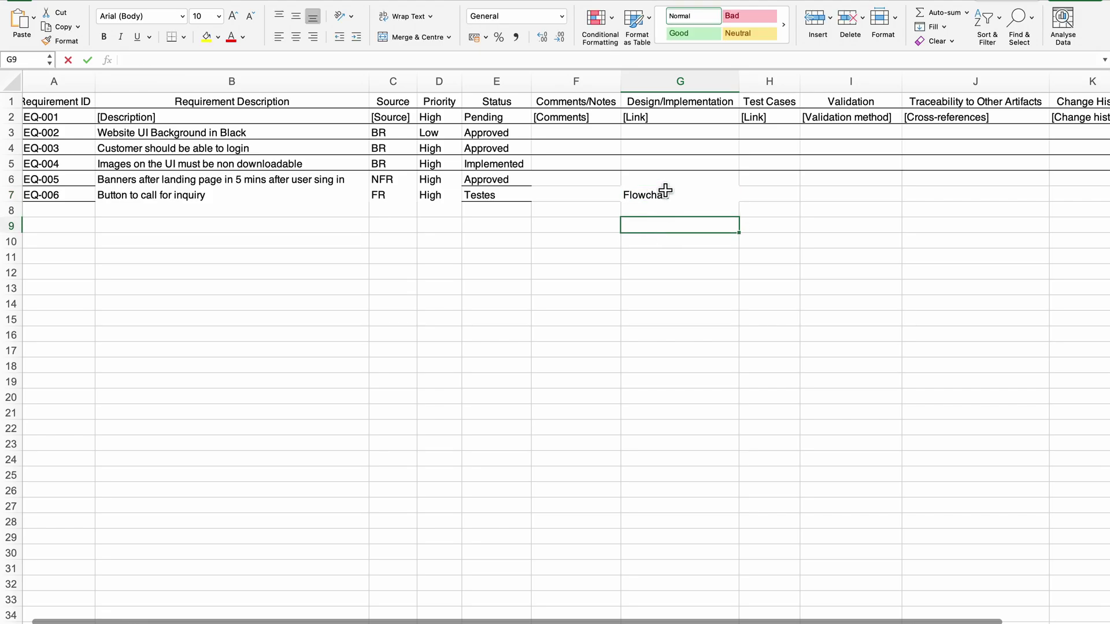
# Step: Set the Design/Implementation entry of REQ-006 to Link to login and that of REQ-004 to Flow Chart
pyautogui.click(665, 183)
pyautogui.click(665, 199)
pyautogui.write('LI')
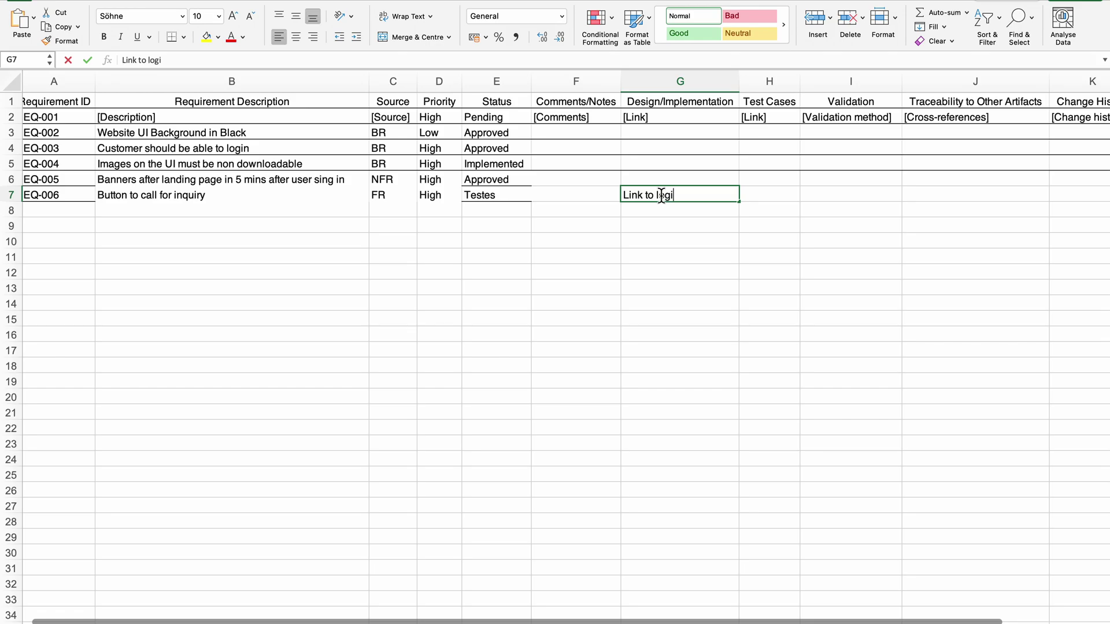
pyautogui.click(662, 168)
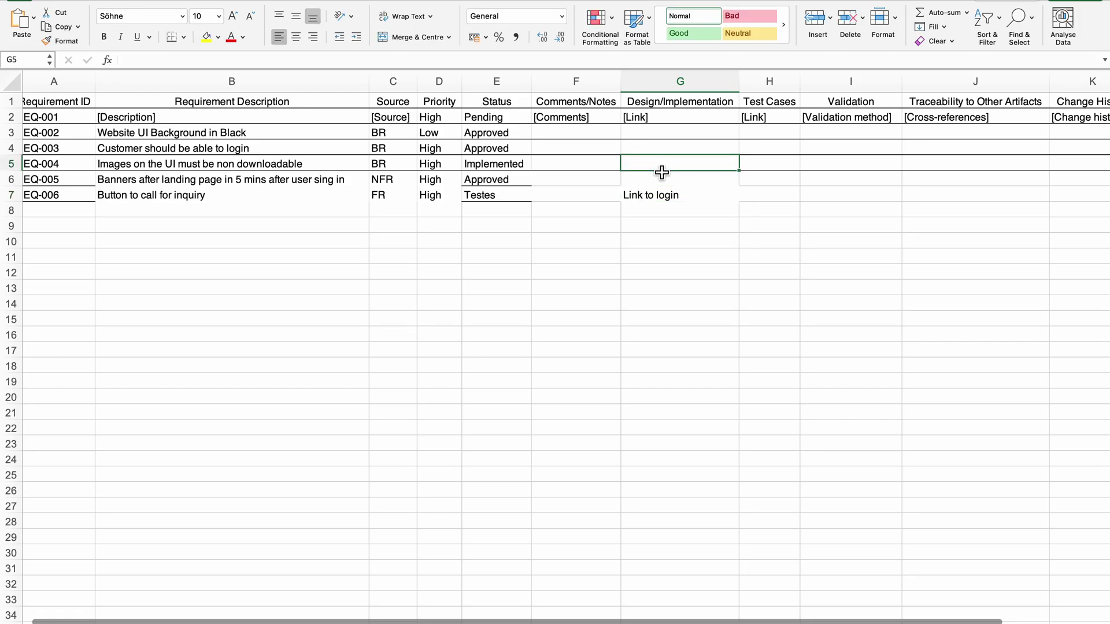
pyautogui.write('Flow Chart')
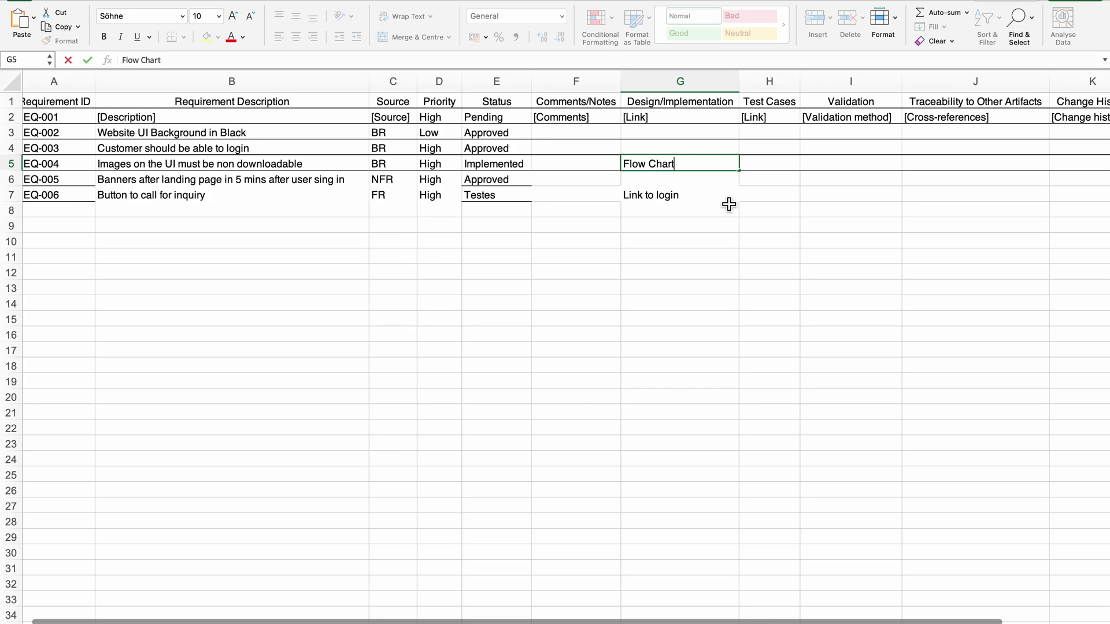
pyautogui.click(729, 211)
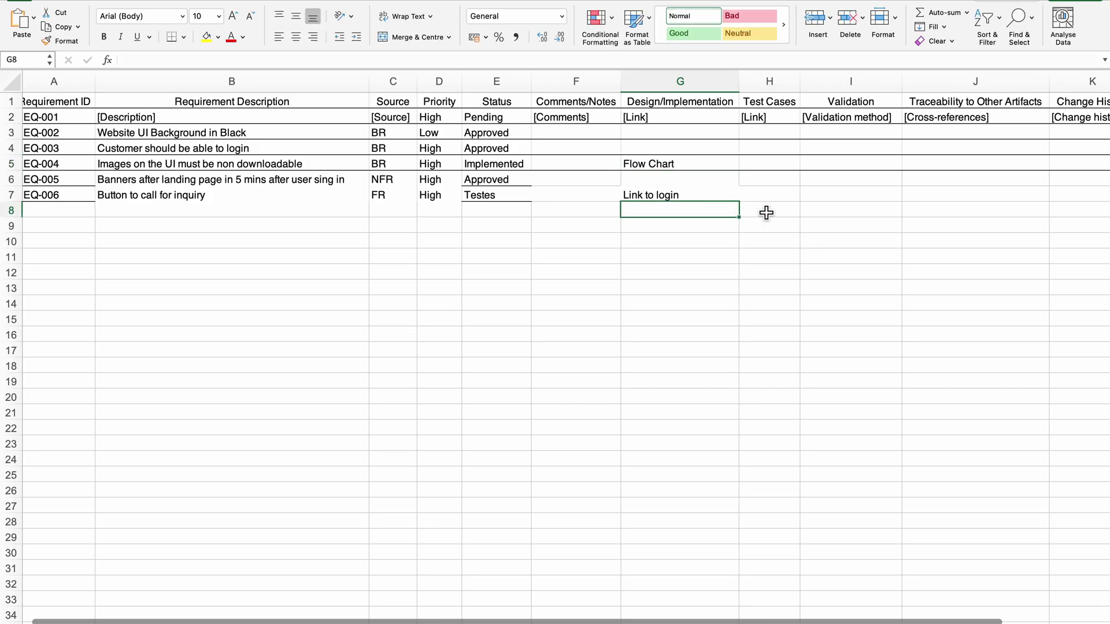
# Step: Check the Test Cases definition in the browser, and enter TC 1 as the test case for REQ-004 in Excel
pyautogui.press('super+Tab')
pyautogui.scroll(-1, 462, 519)
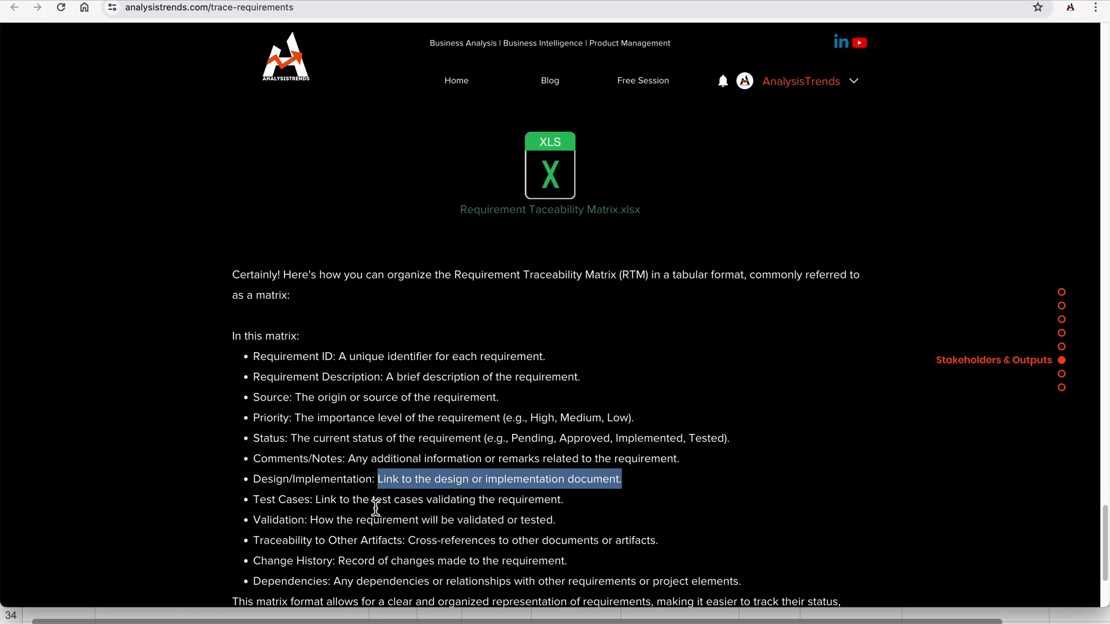
pyautogui.press('super+Tab')
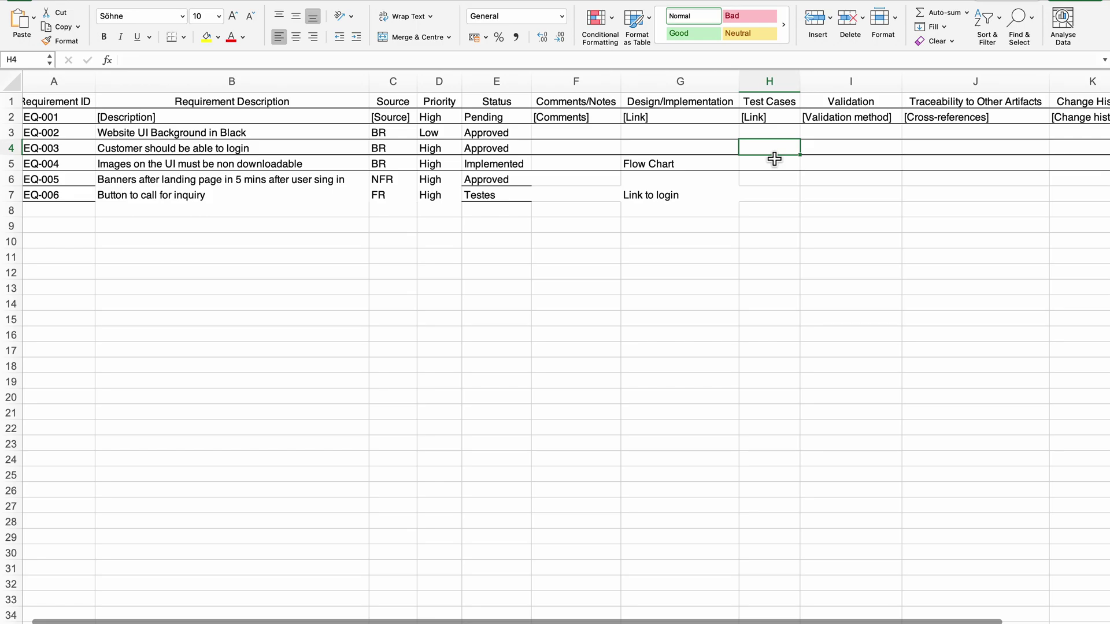
pyautogui.click(773, 167)
pyautogui.write('Li')
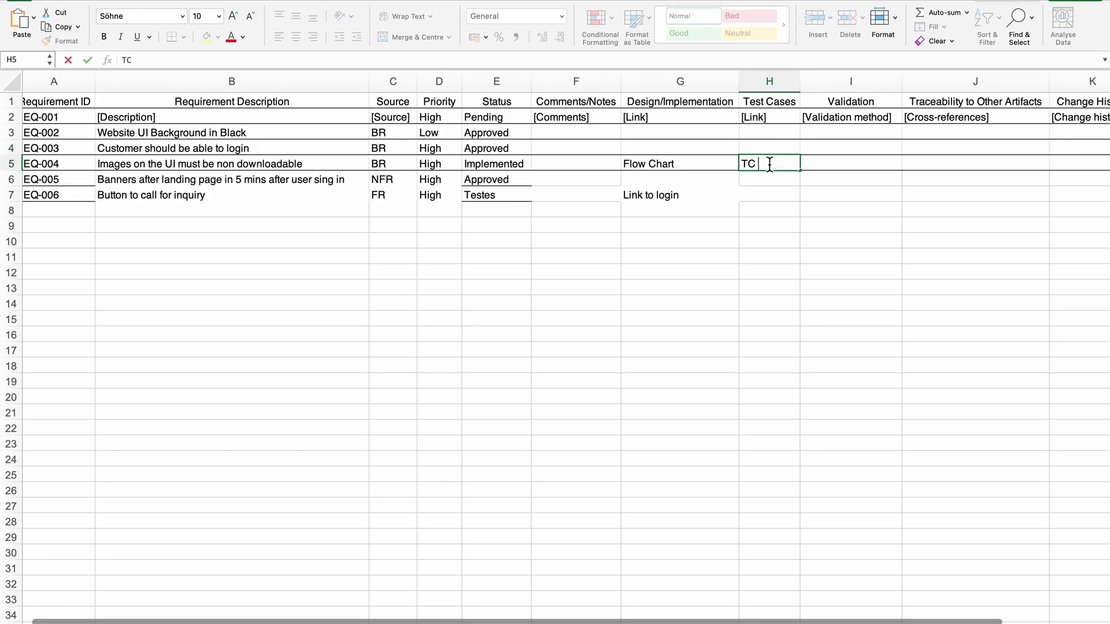
pyautogui.write(' 1')
pyautogui.press('Return')
# Step: Enter TC2 in the Test Cases column below the requirements and move it up to the REQ-006 row
pyautogui.press('Return')
pyautogui.press('Return')
pyautogui.write('TC2')
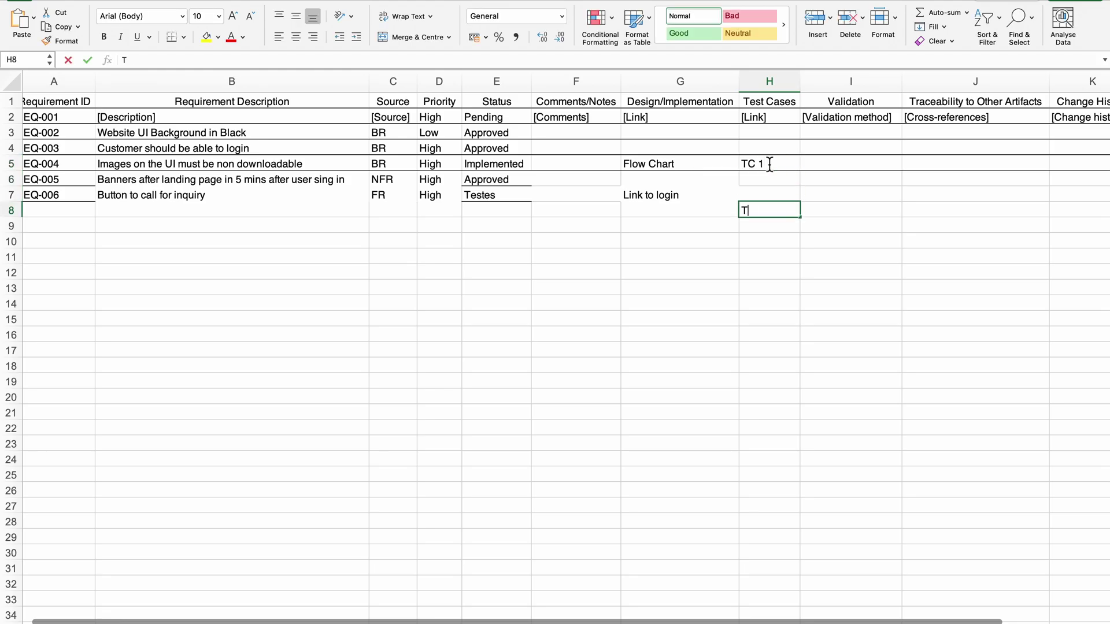
pyautogui.click(762, 247)
pyautogui.click(770, 216)
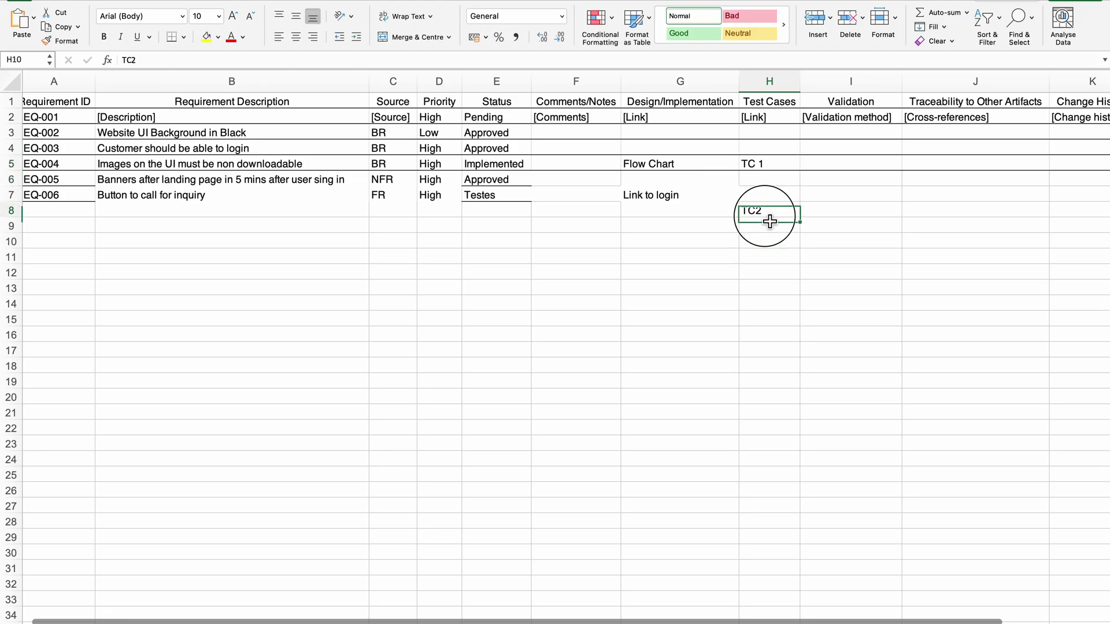
pyautogui.moveTo(771, 215); pyautogui.dragTo(776, 193)
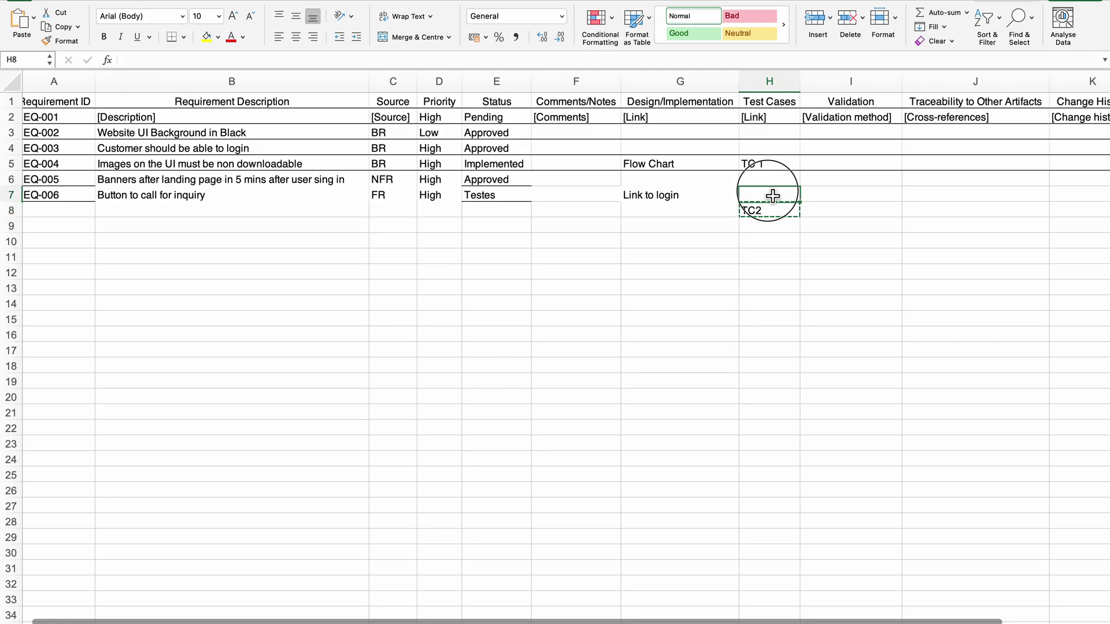
pyautogui.click(793, 257)
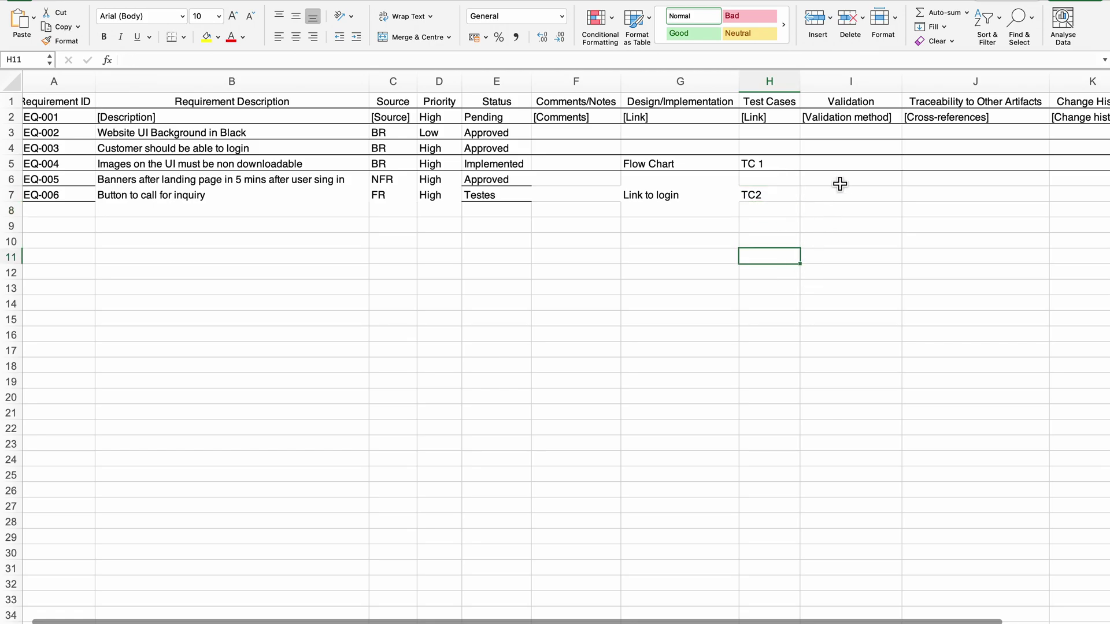
# Step: Switch to the browser and highlight the Validation definition in the matrix field list
pyautogui.hscroll(5, 847, 166)
pyautogui.hscroll(2, 848, 166)
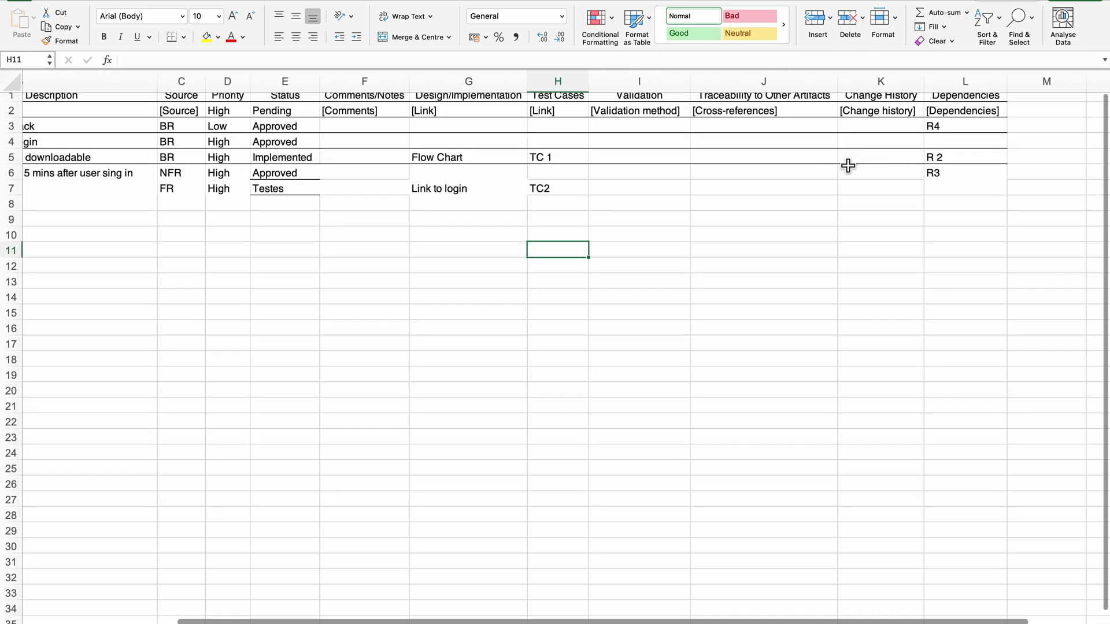
pyautogui.press('super+Tab')
pyautogui.click(385, 525)
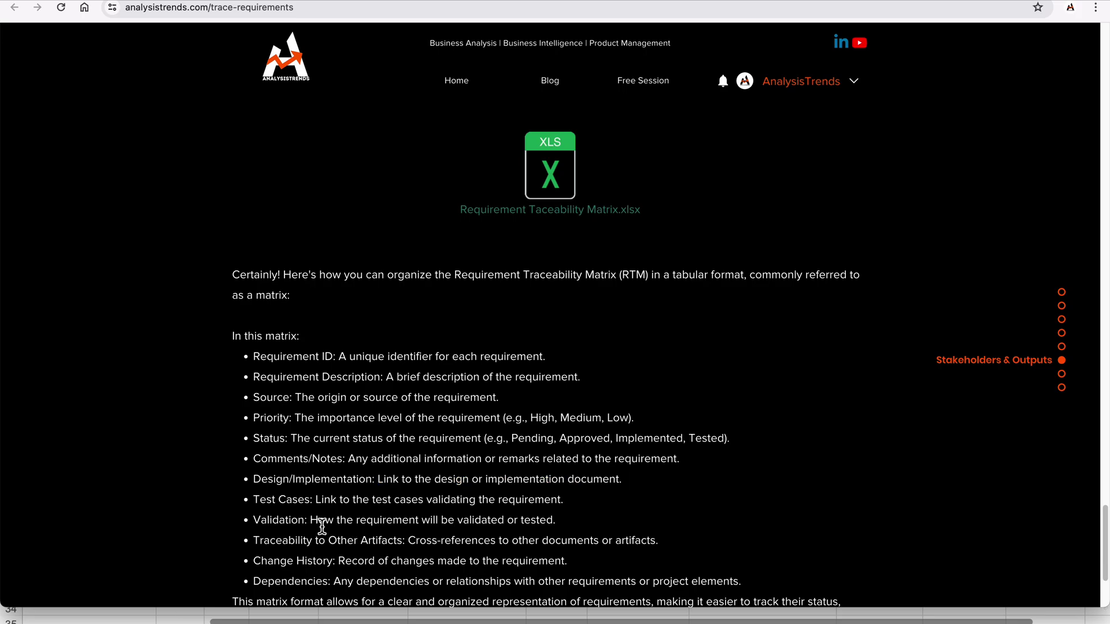
pyautogui.moveTo(312, 522); pyautogui.dragTo(577, 528)
# Step: Switch back to Excel and enter Login on all apps and softwares as the validation for REQ-006
pyautogui.press('super+Tab')
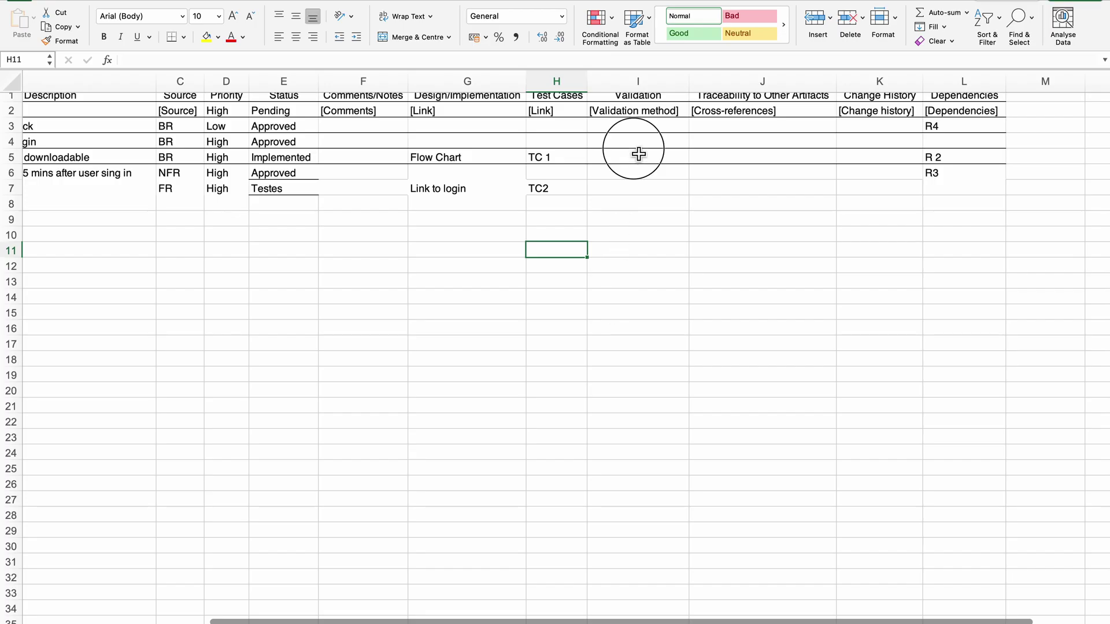
pyautogui.moveTo(636, 126); pyautogui.dragTo(634, 200)
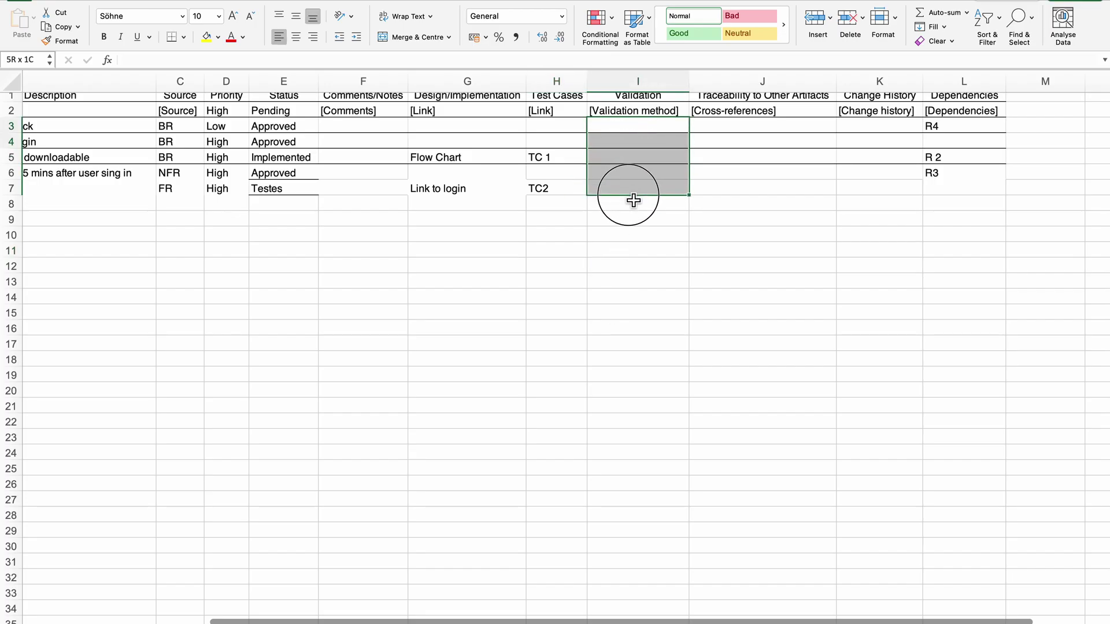
pyautogui.click(619, 233)
pyautogui.click(627, 191)
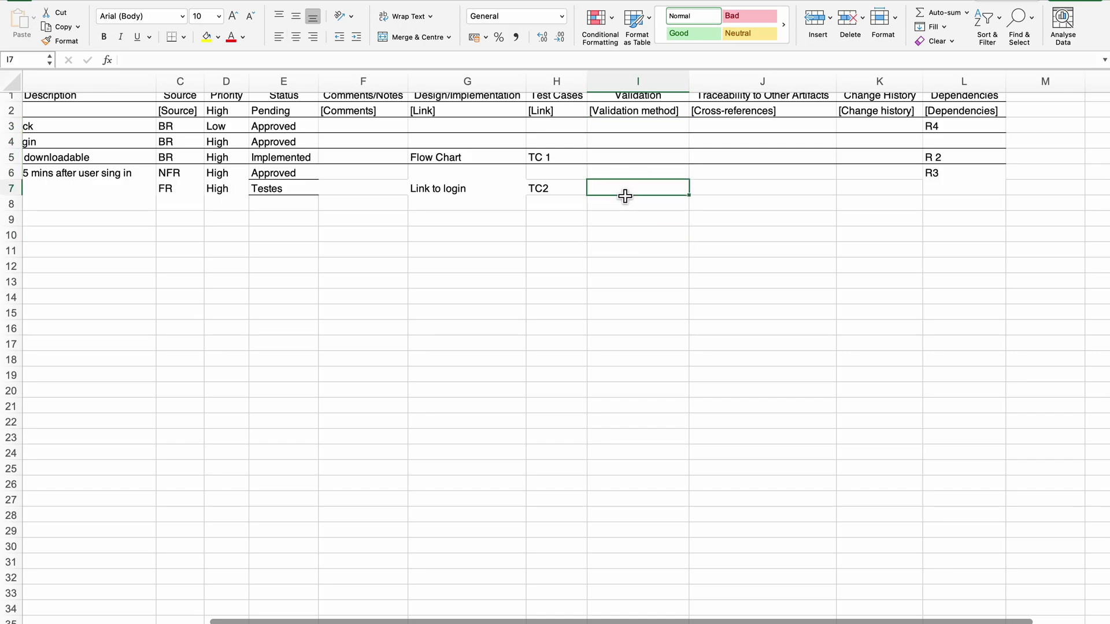
pyautogui.doubleClick(622, 191)
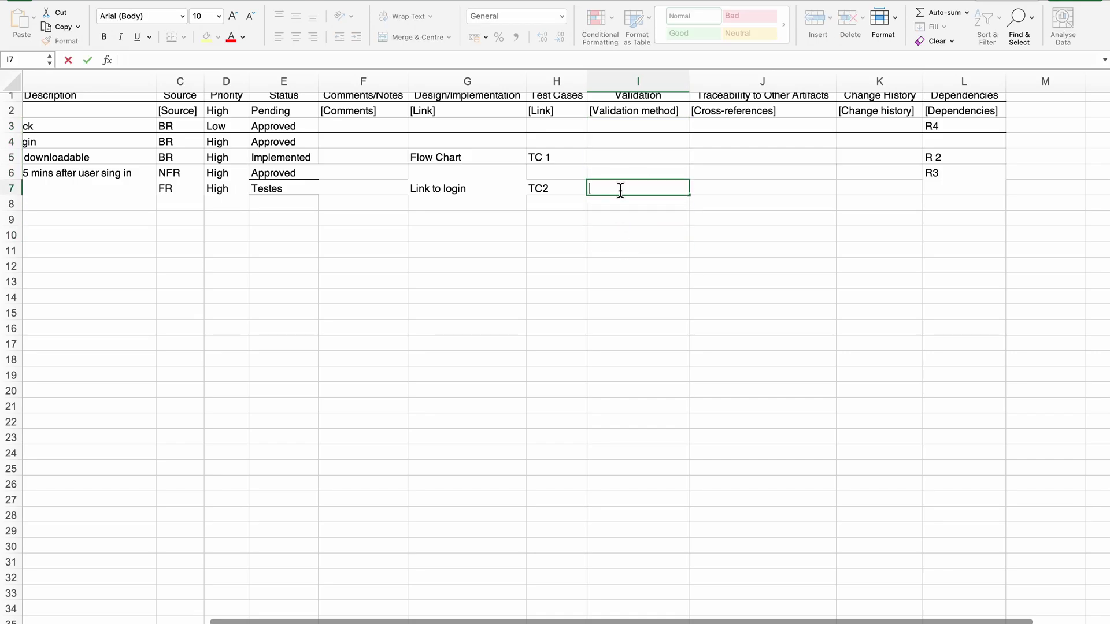
pyautogui.write('Login on all apps and softwares')
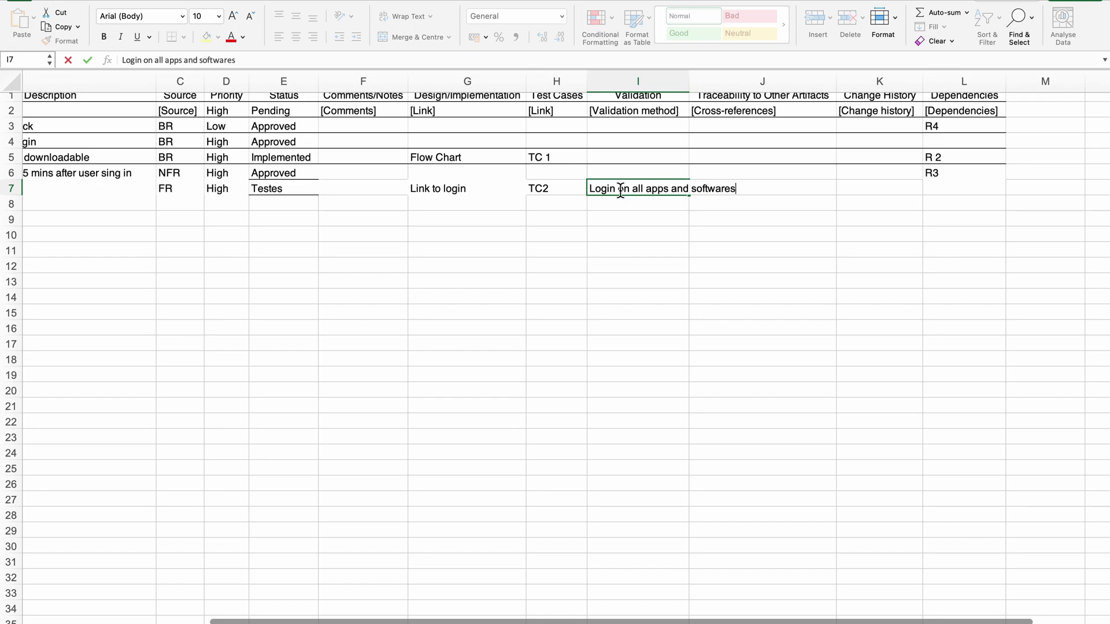
pyautogui.click(684, 265)
# Step: Read the Traceability to Other Artifacts definition in the browser, and examine that column's cells J4 to J9 in Excel
pyautogui.press('super+Tab')
pyautogui.scroll(-1, 425, 531)
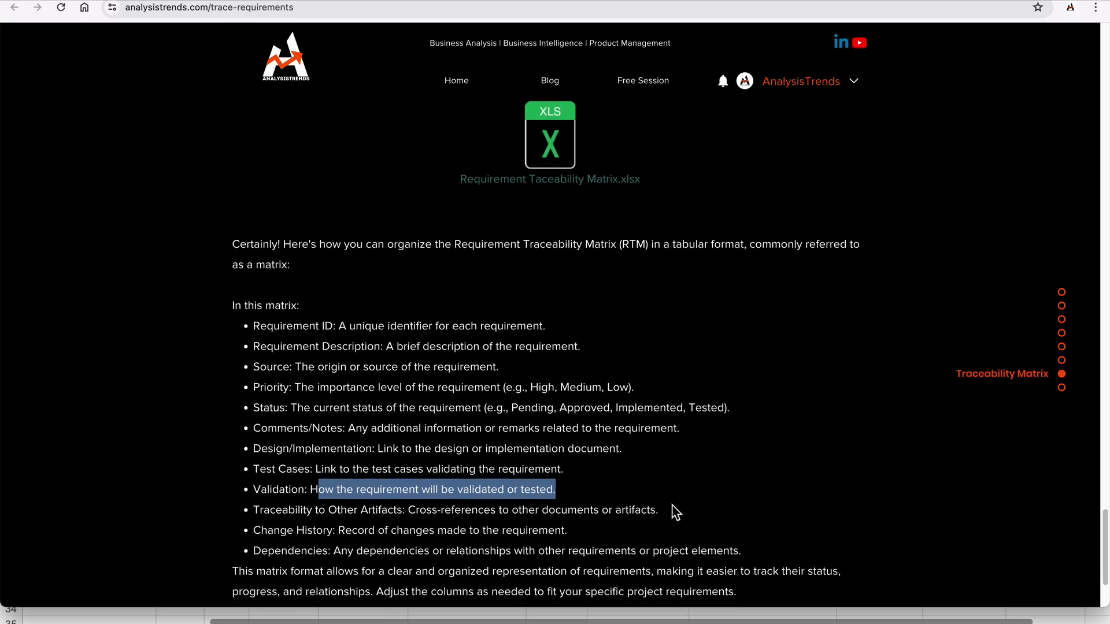
pyautogui.press('super+Tab')
pyautogui.moveTo(747, 142); pyautogui.dragTo(744, 218)
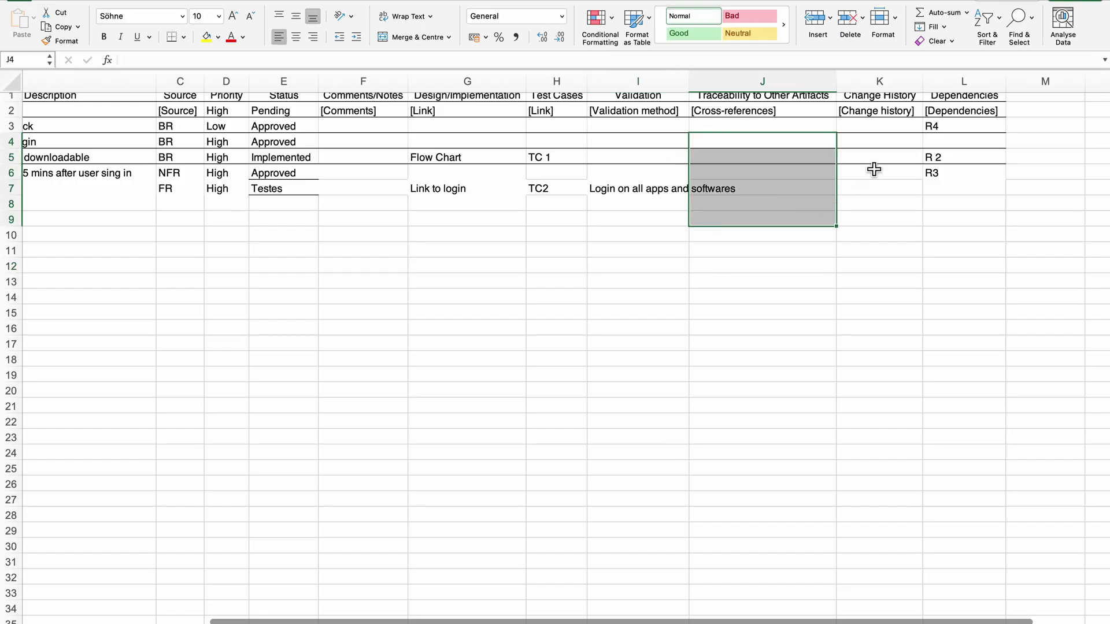
# Step: Highlight the Change History definition in the browser, and examine that column's cells K3 to K9 in Excel
pyautogui.press('super+Tab')
pyautogui.click(341, 531)
pyautogui.moveTo(341, 531); pyautogui.dragTo(497, 530)
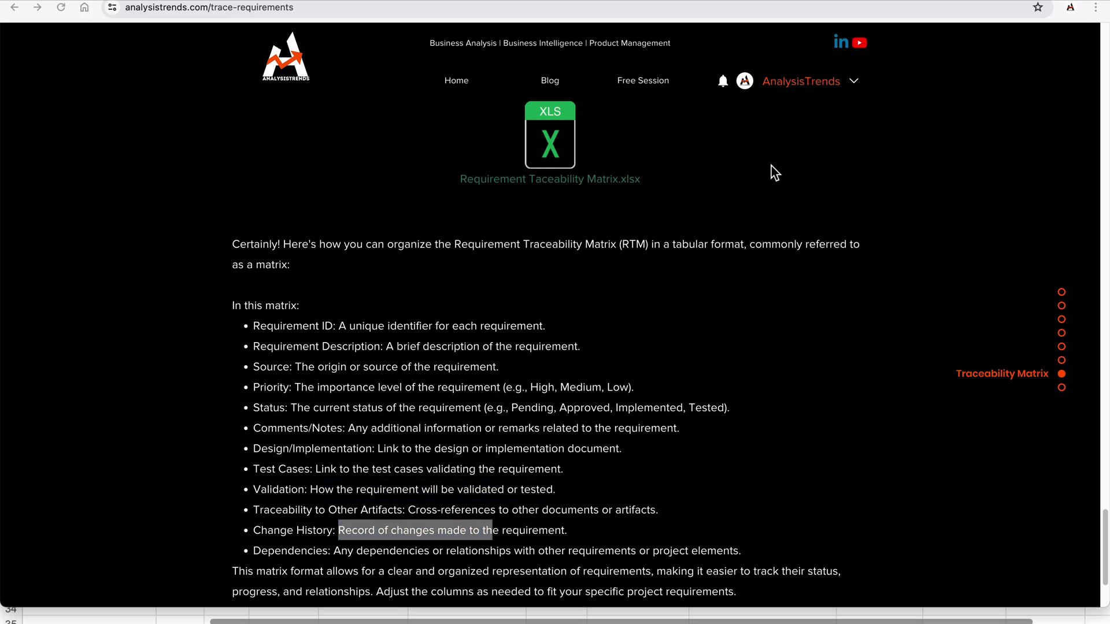
pyautogui.press('super+Tab')
pyautogui.moveTo(850, 127); pyautogui.dragTo(874, 208)
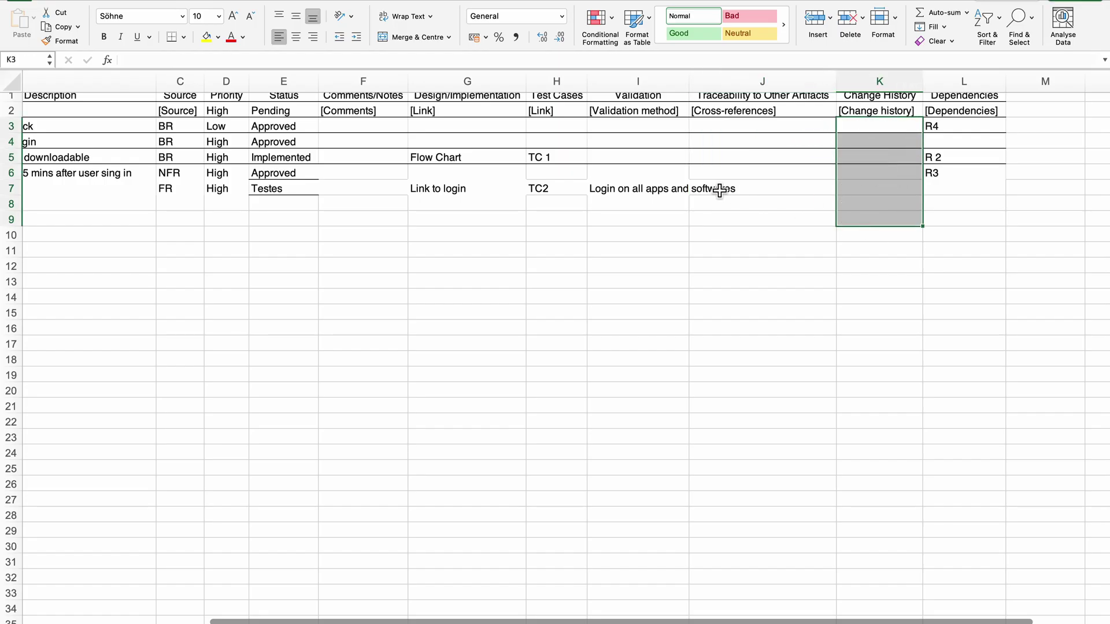
pyautogui.click(785, 190)
pyautogui.click(891, 192)
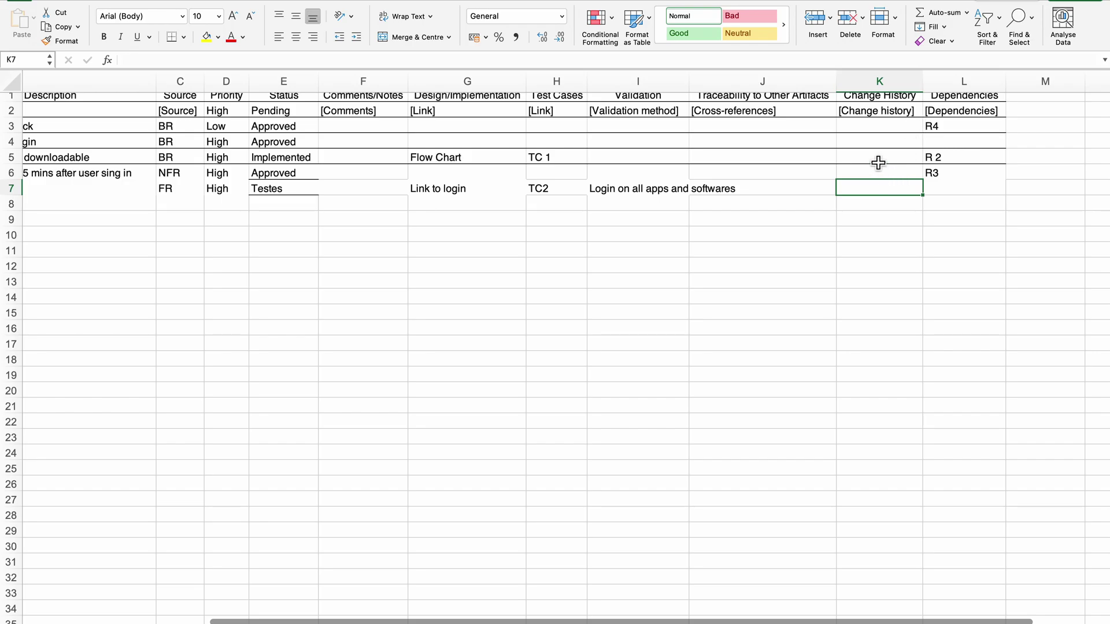
# Step: Compare the Dependencies definition in the browser with the dependency entries for REQ-002 through REQ-006 in Excel, and review the whole matrix
pyautogui.press('super+Tab')
pyautogui.moveTo(334, 551); pyautogui.dragTo(746, 562)
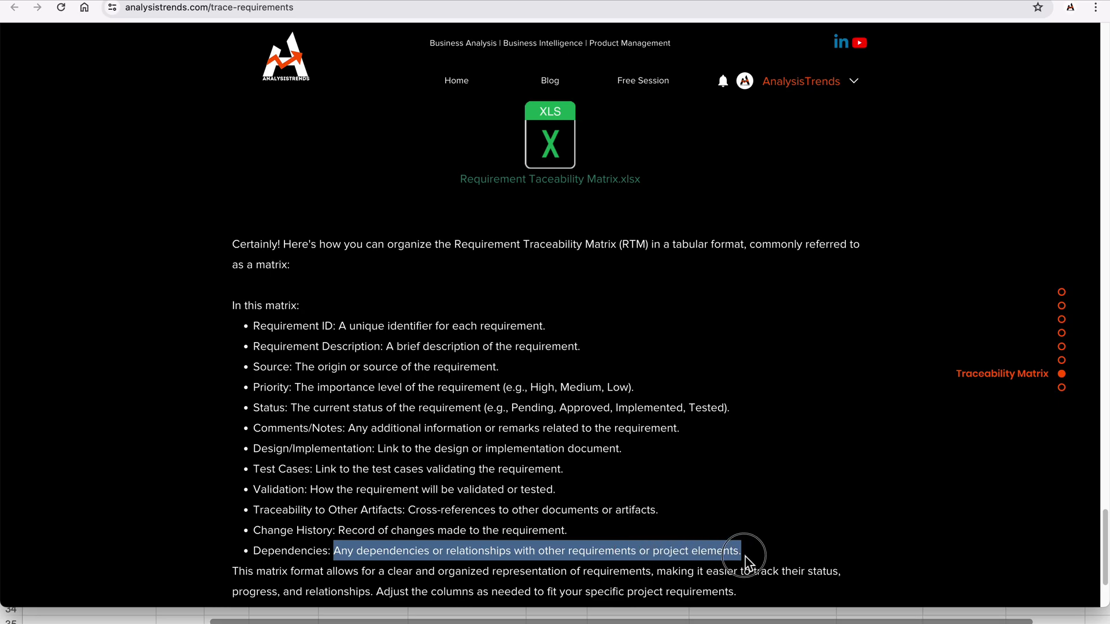
pyautogui.press('super+Tab')
pyautogui.moveTo(954, 126); pyautogui.dragTo(977, 193)
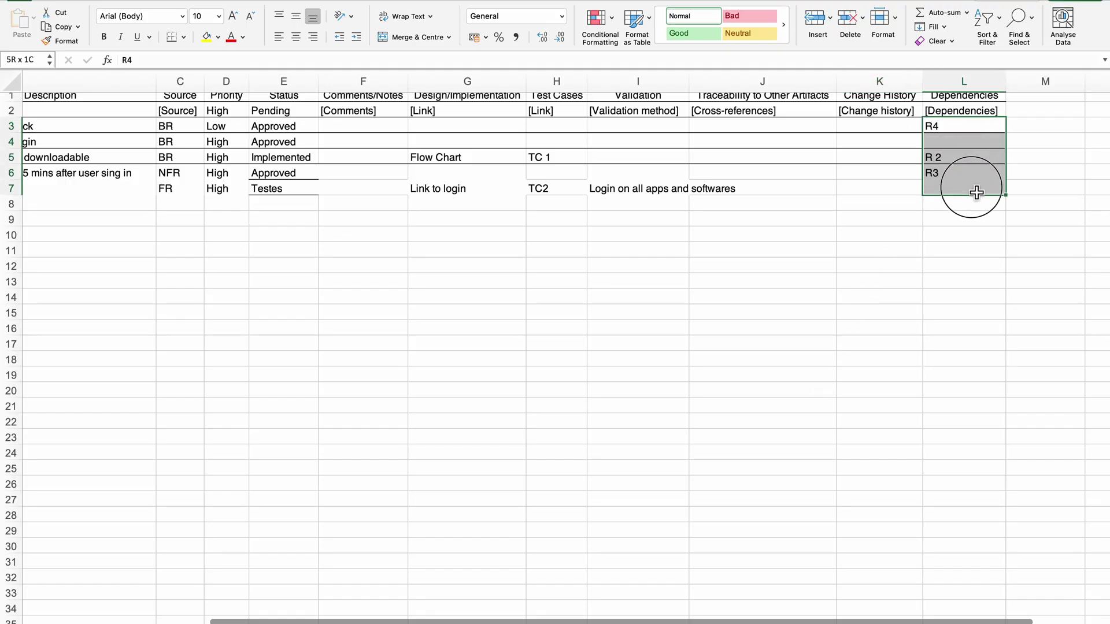
pyautogui.press('super+Tab')
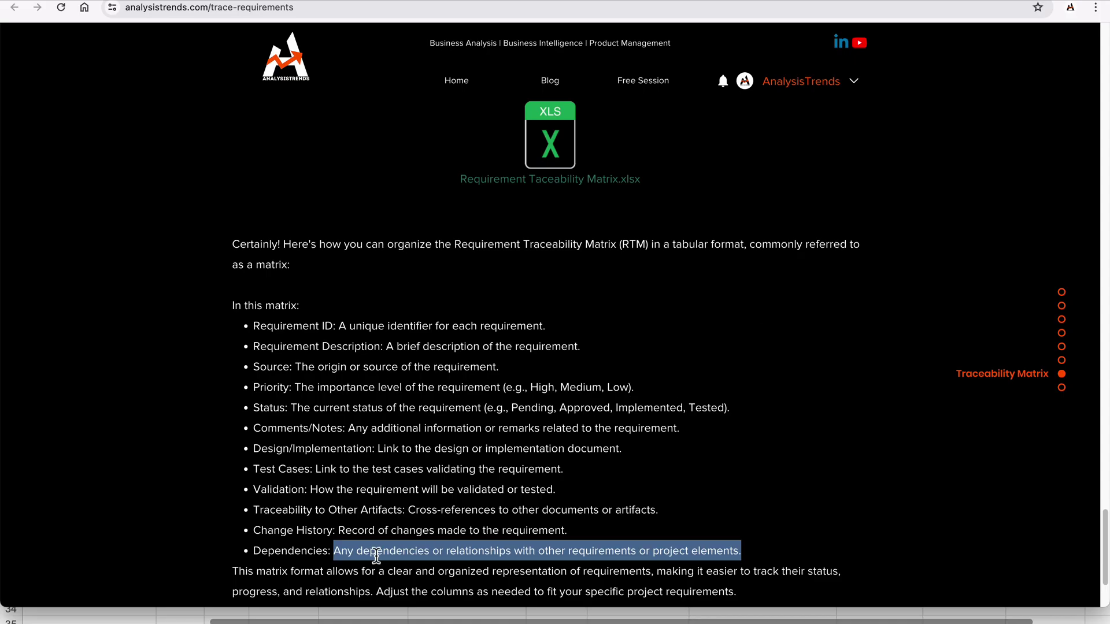
pyautogui.press('super+Tab')
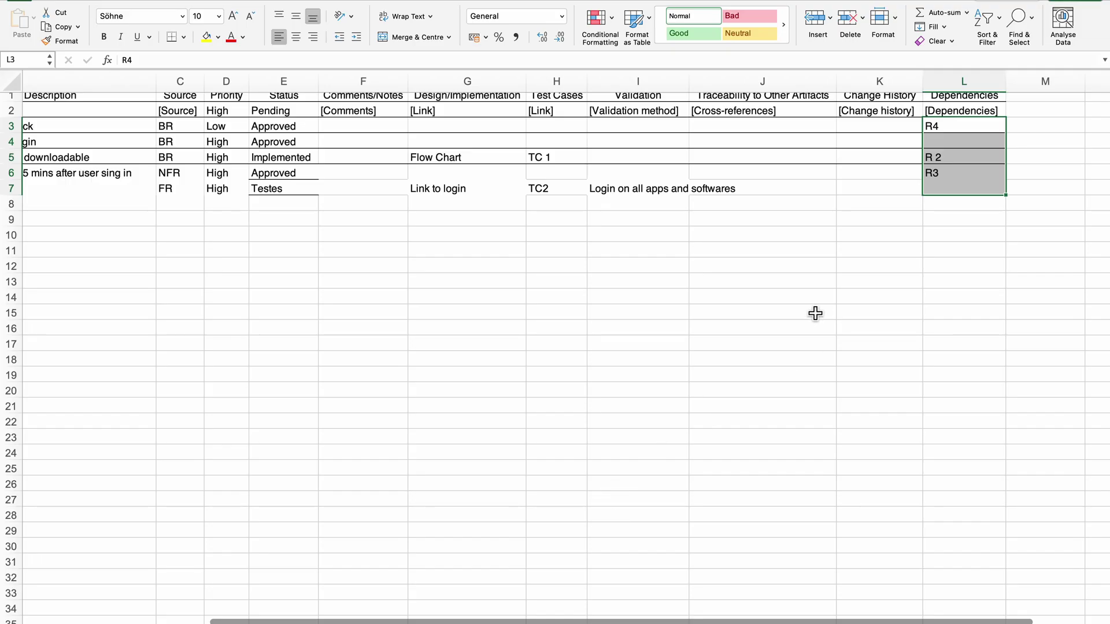
pyautogui.click(708, 270)
pyautogui.hscroll(-5, 708, 291)
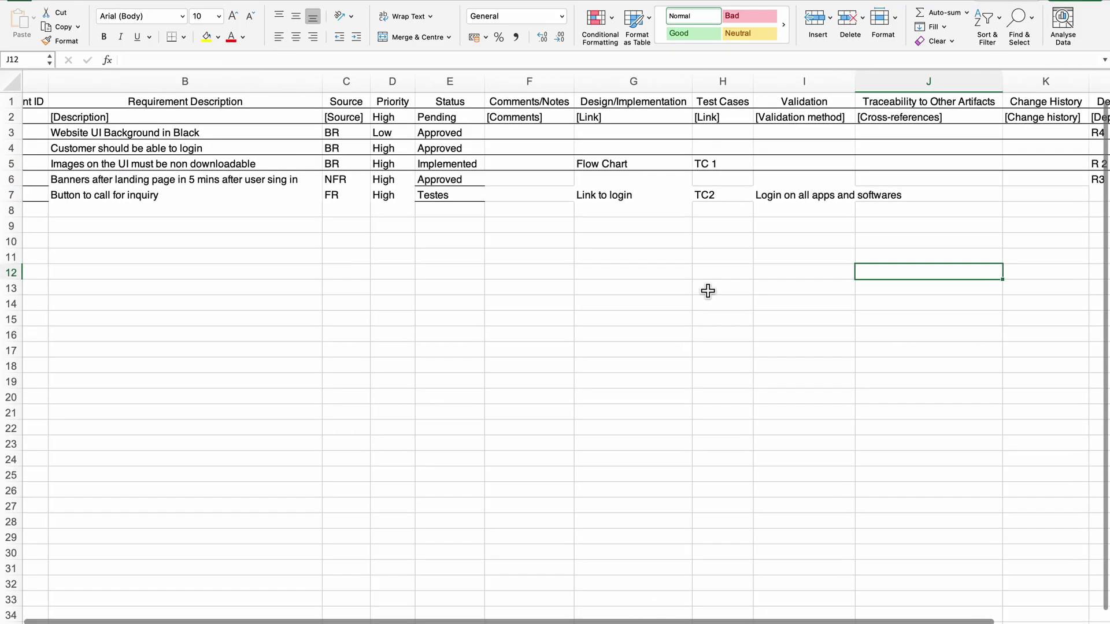
pyautogui.hscroll(-2, 708, 291)
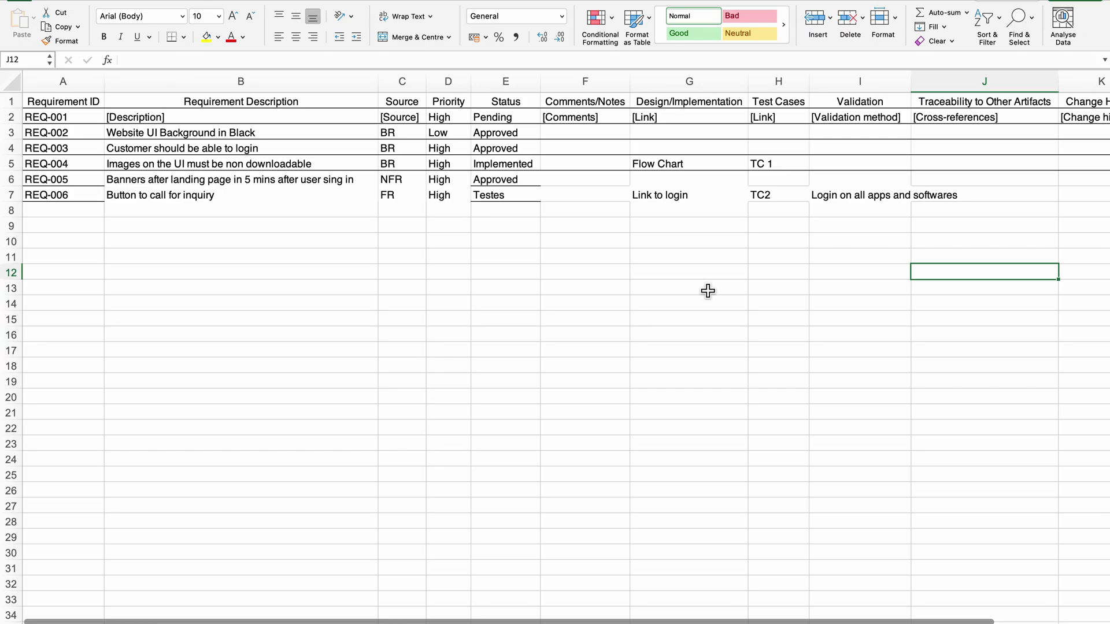
# Step: Switch to the Keynote presentation and show slide 4 with the Instagram and LinkedIn QR codes
pyautogui.press('super+Tab')
pyautogui.press('super+Tab')
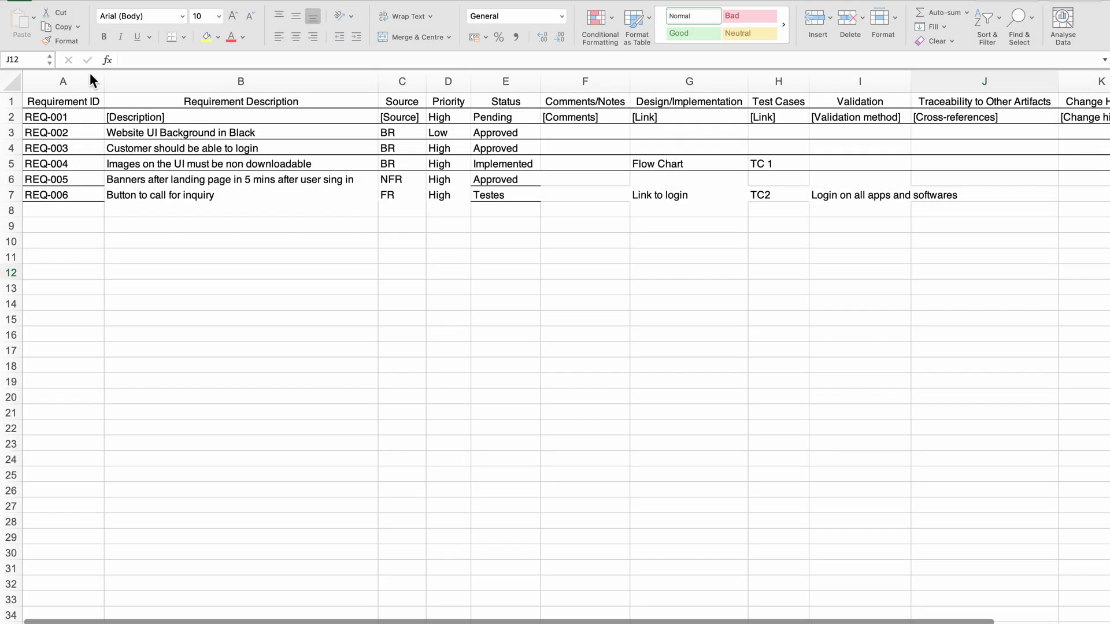
pyautogui.press('super+Tab')
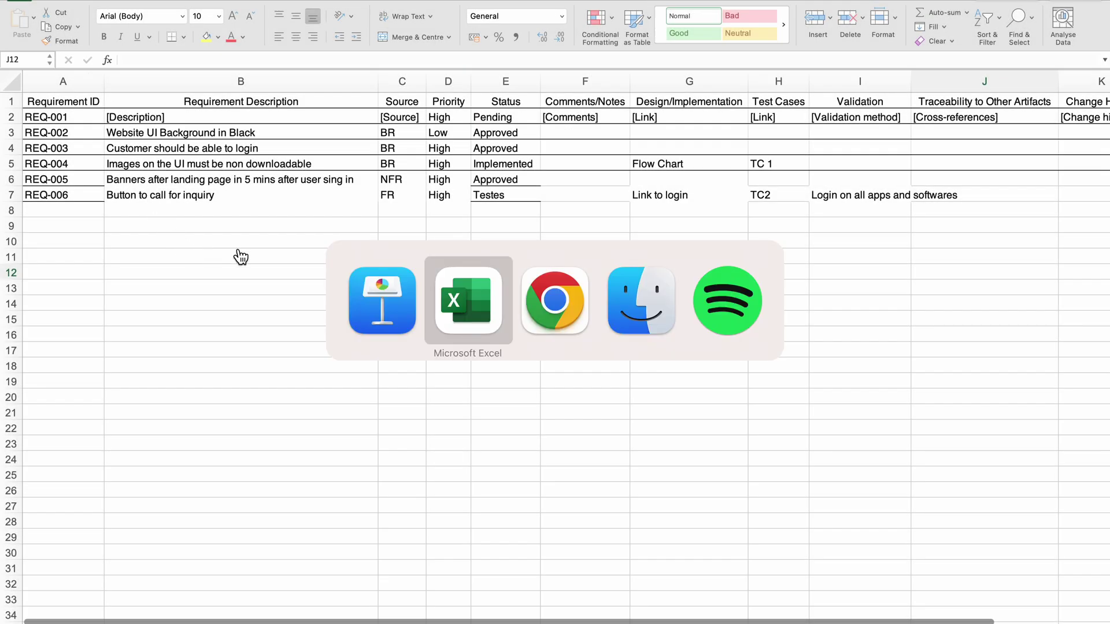
pyautogui.press('super+Tab')
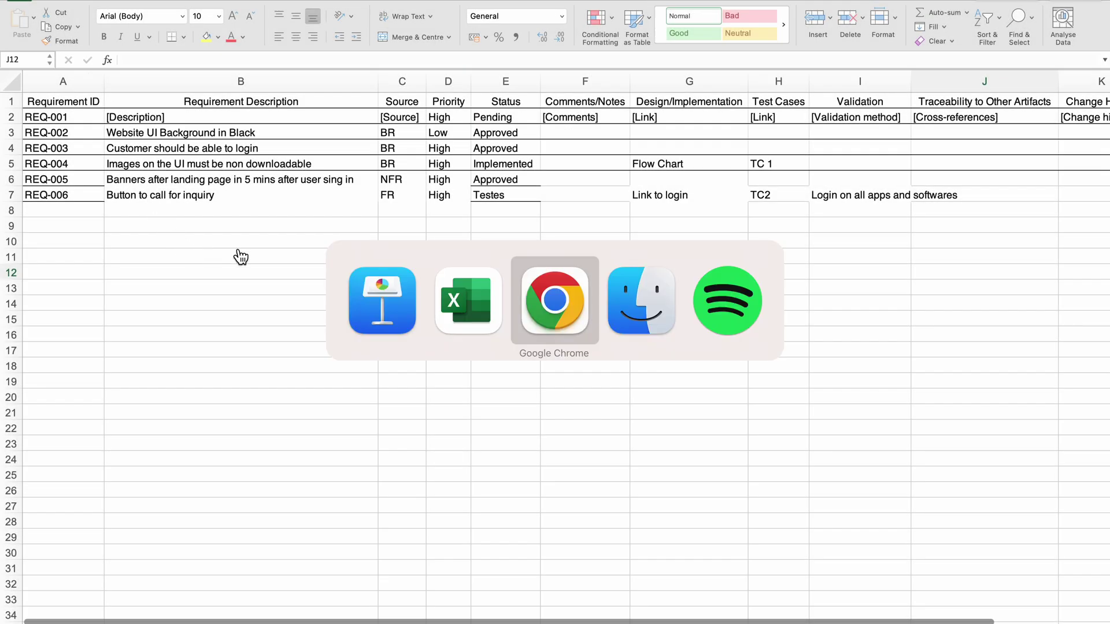
pyautogui.press('super+shift+Tab')
pyautogui.press('super+shift+Tab')
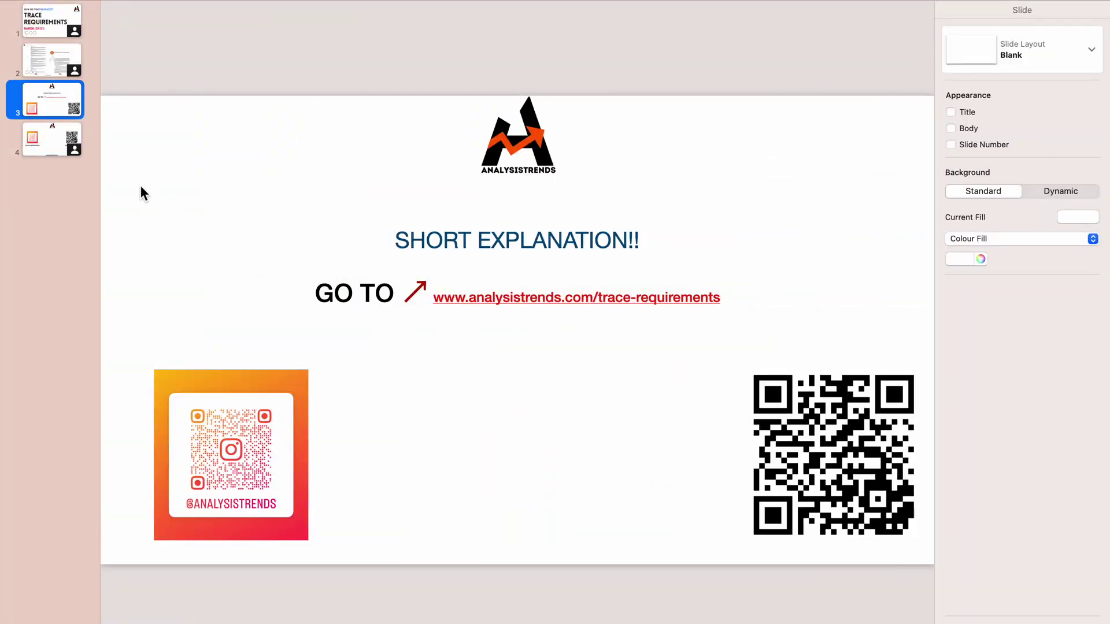
pyautogui.click(47, 139)
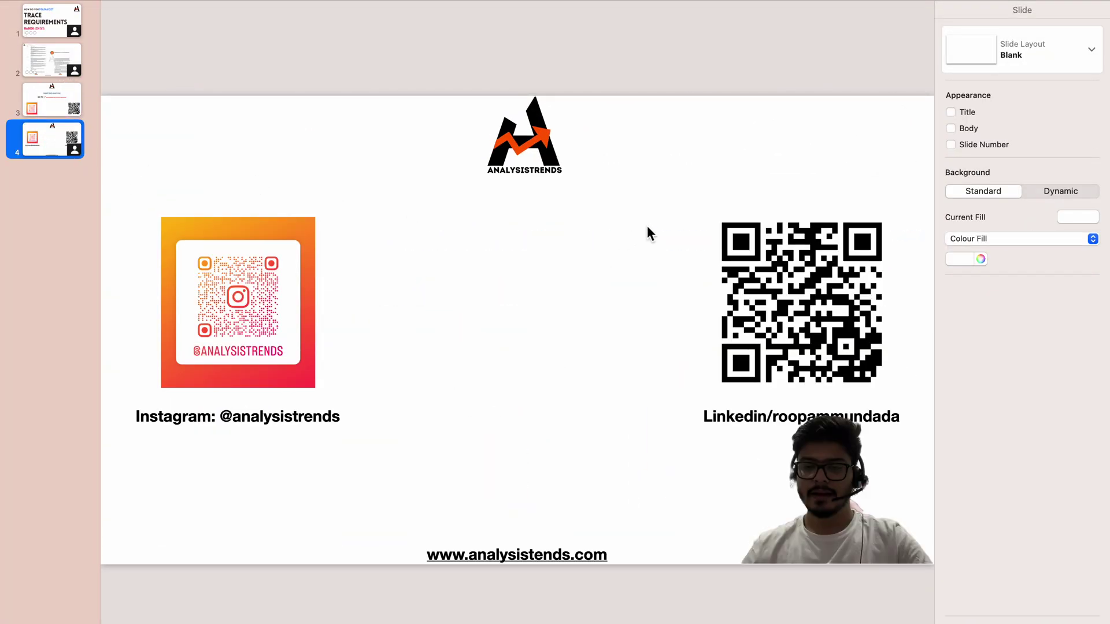